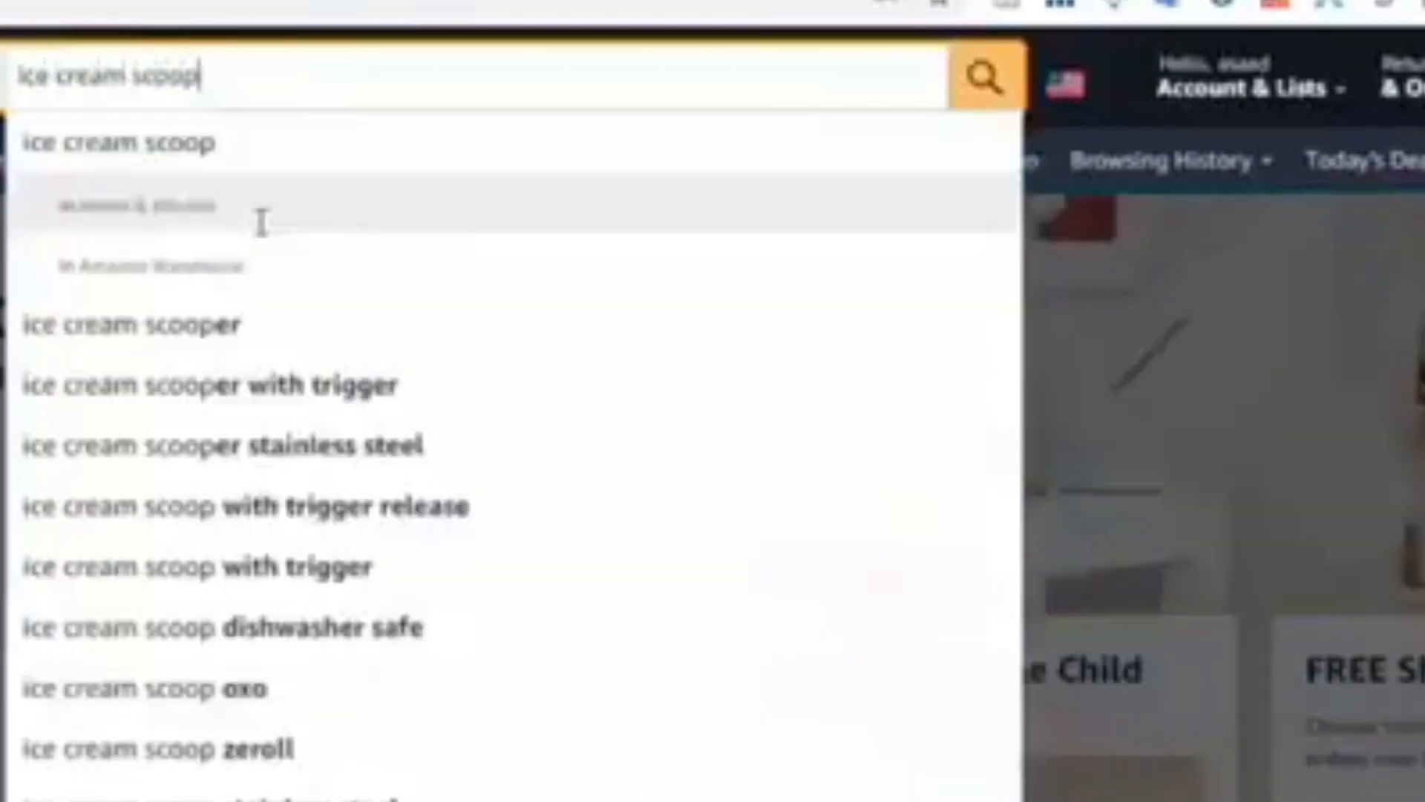
Step: Search Amazon for "ice cream scoop" and open the Gorilla Grip Premium Ice Cream Scoop listing
key(Return)
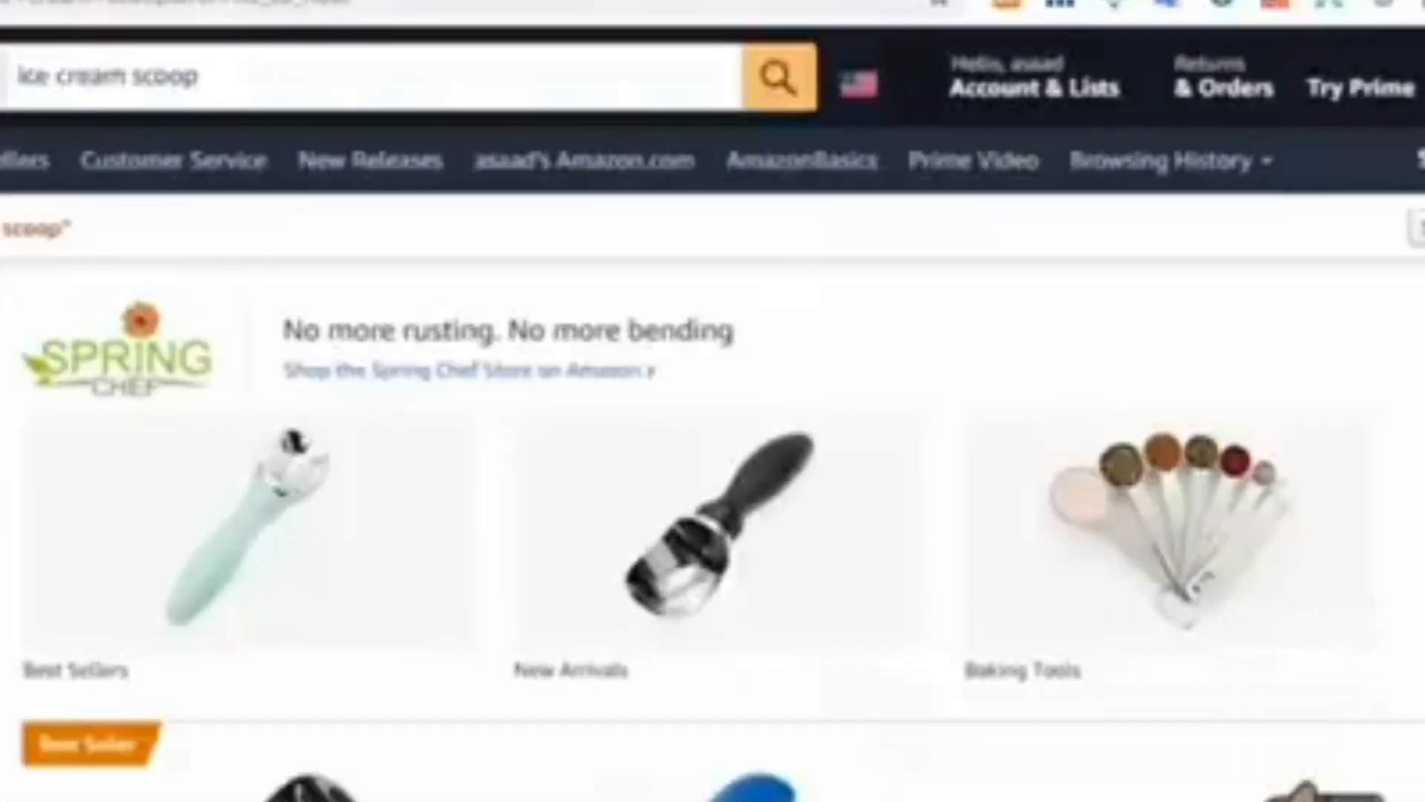
scroll(942, 741, down, 5)
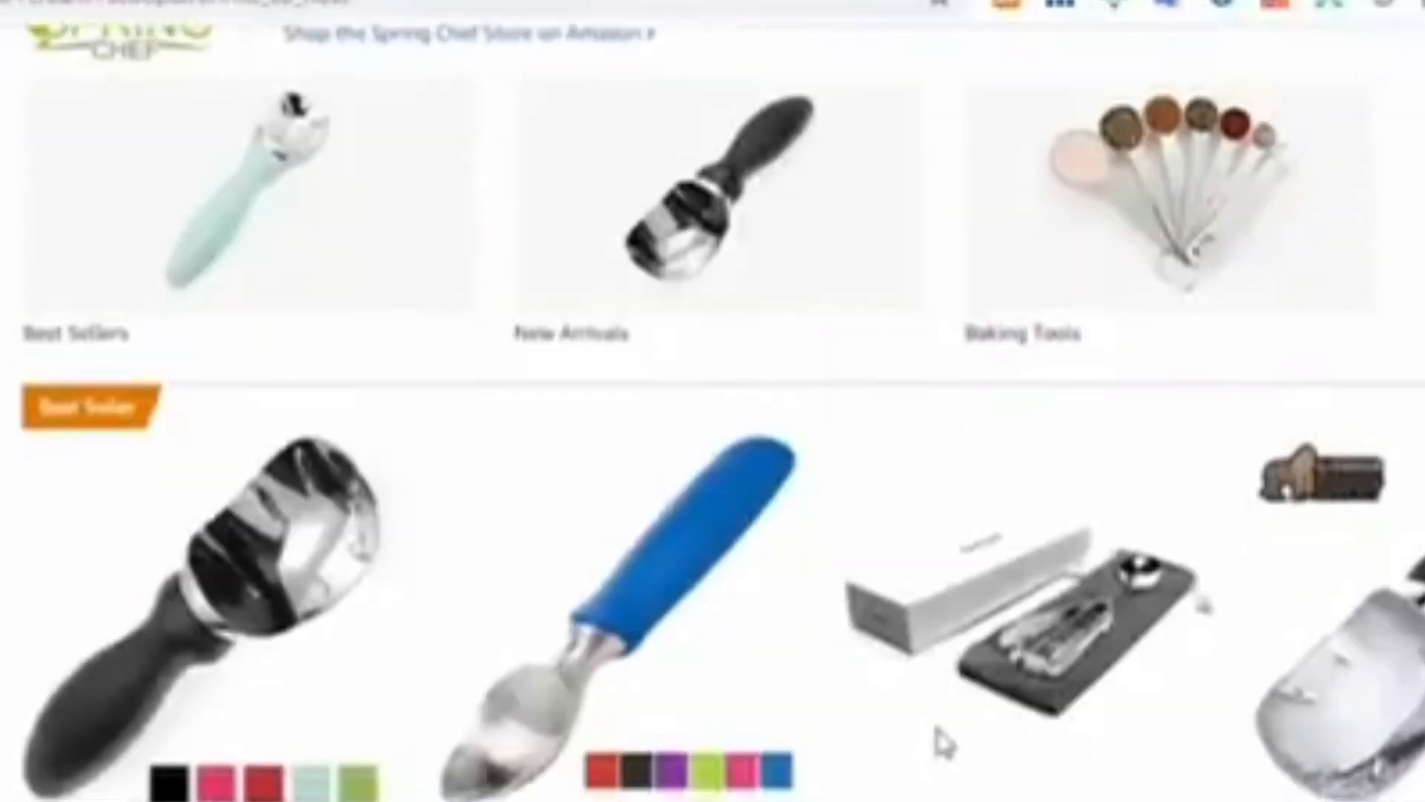
scroll(1202, 595, down, 5)
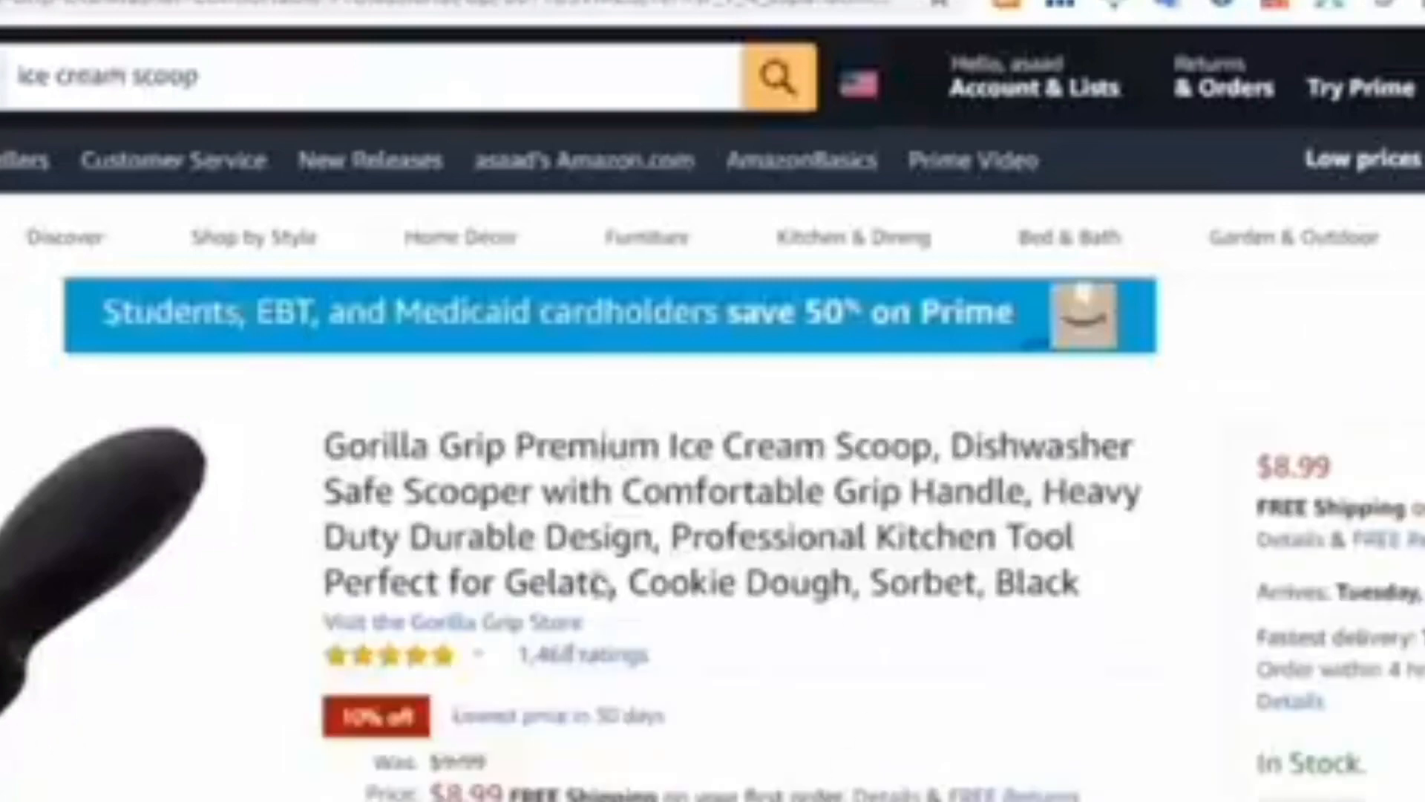
Step: Examine the Gorilla Grip scoop's listing, including its title, price, colour options and bullet points
scroll(1039, 693, down, 4)
scroll(868, 638, down, 4)
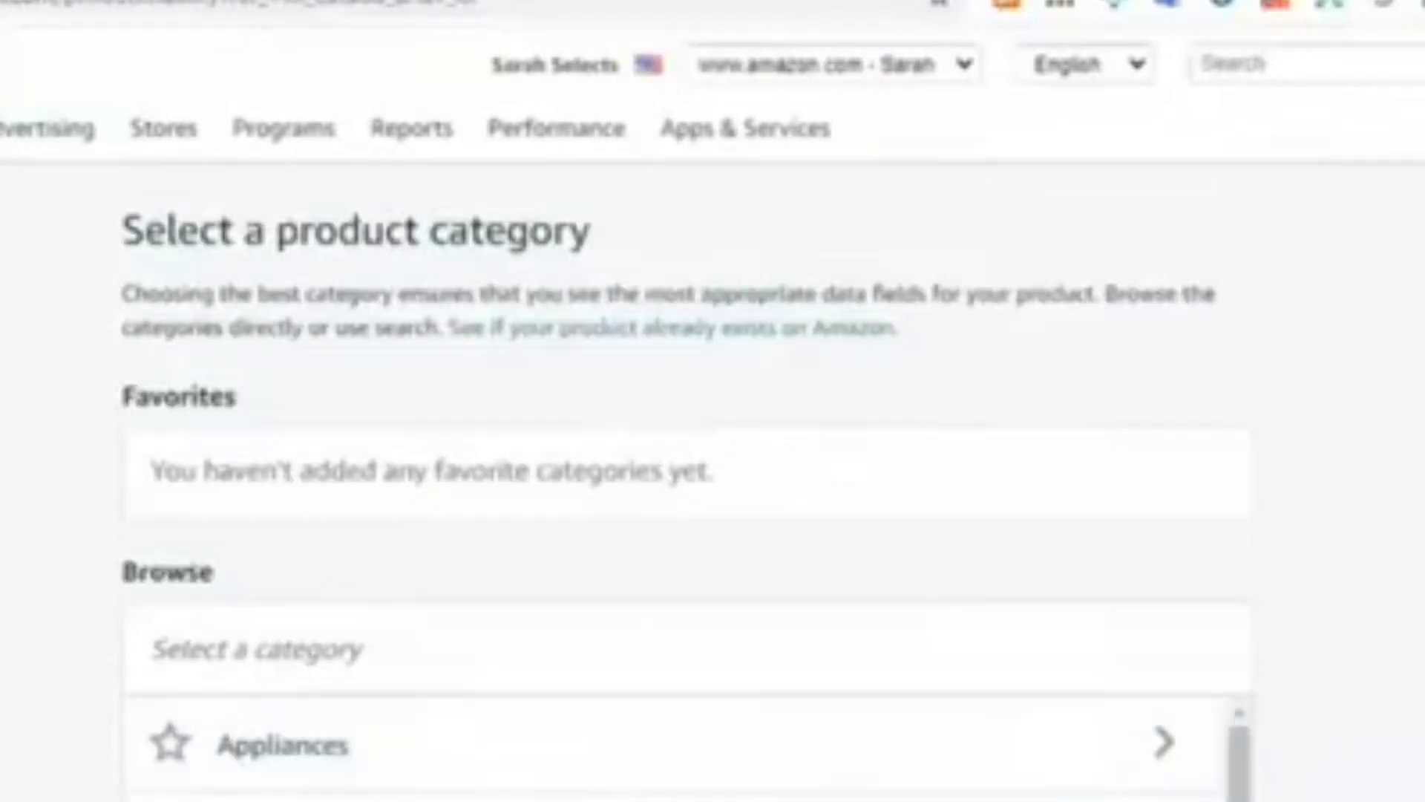
scroll(327, 230, down, 5)
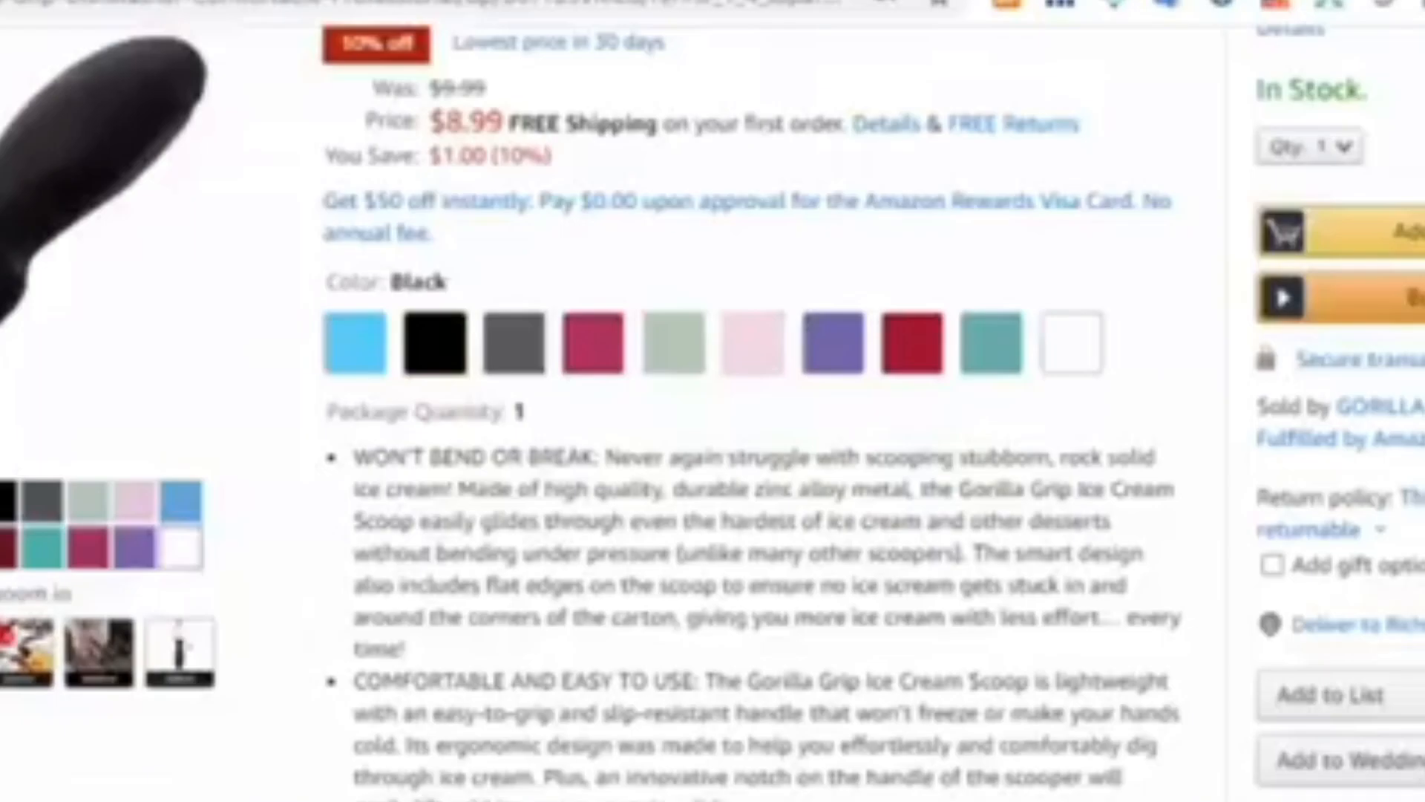
scroll(502, 572, up, 4)
scroll(511, 572, up, 5)
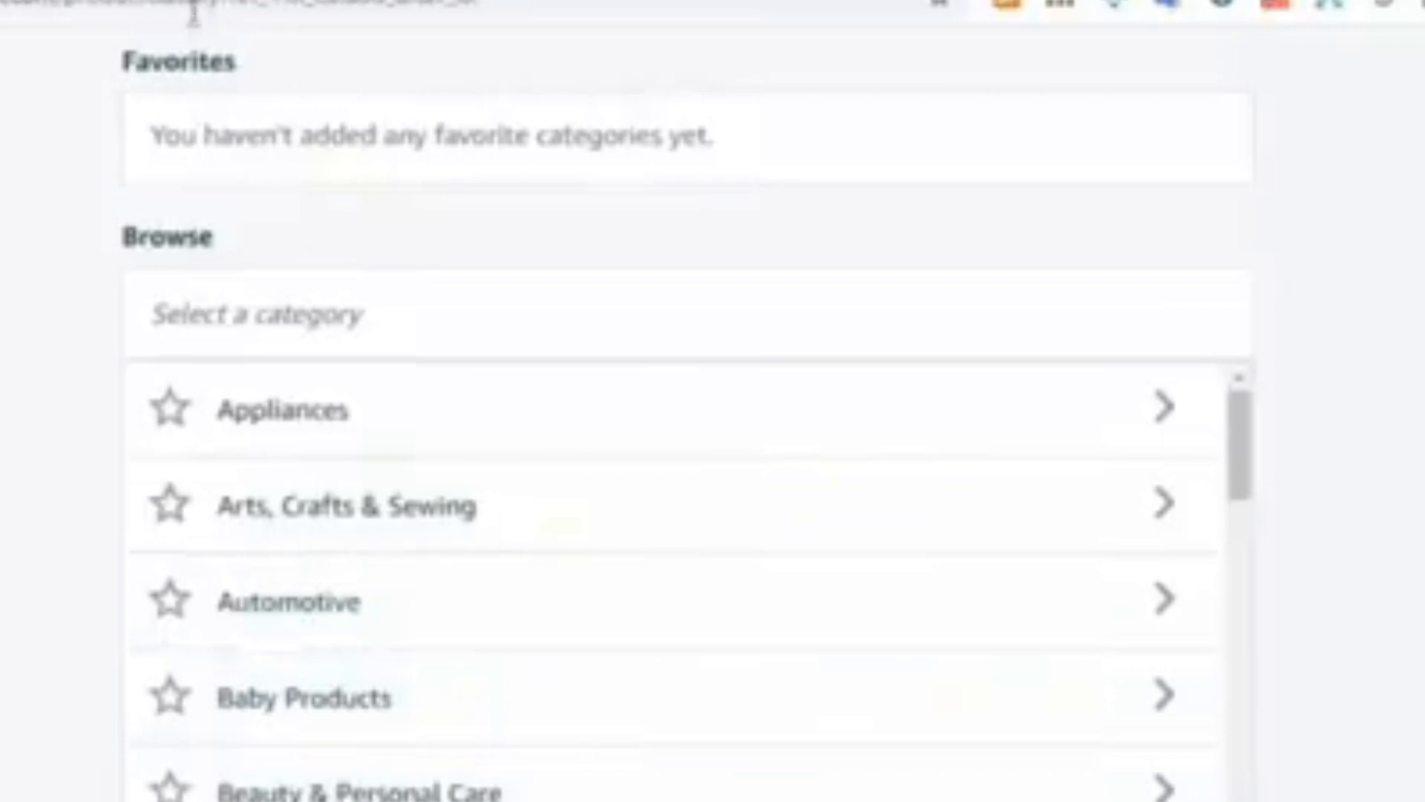
Step: Browse the Home & Kitchen product category for a subcategory that suits the ice cream scoop
scroll(955, 757, down, 12)
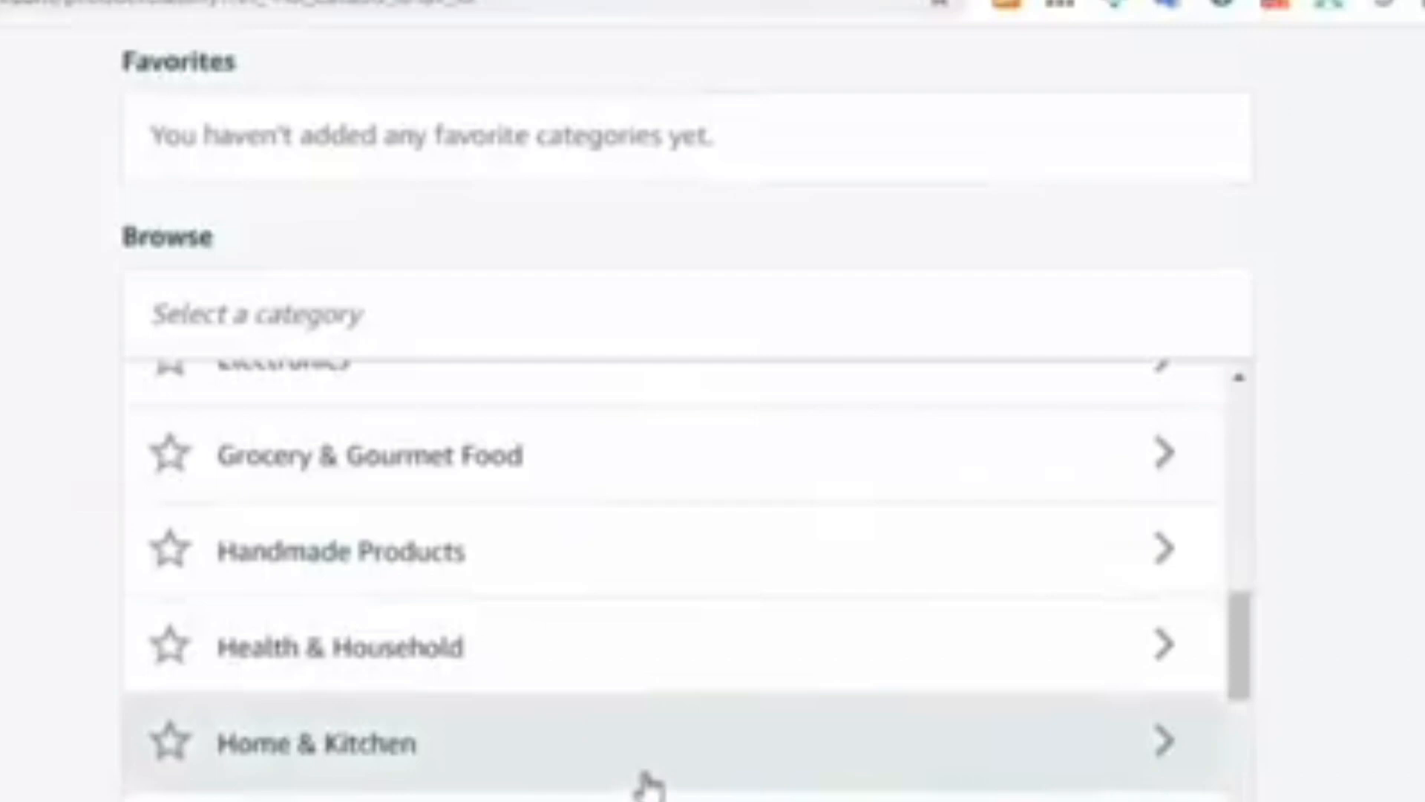
click(655, 756)
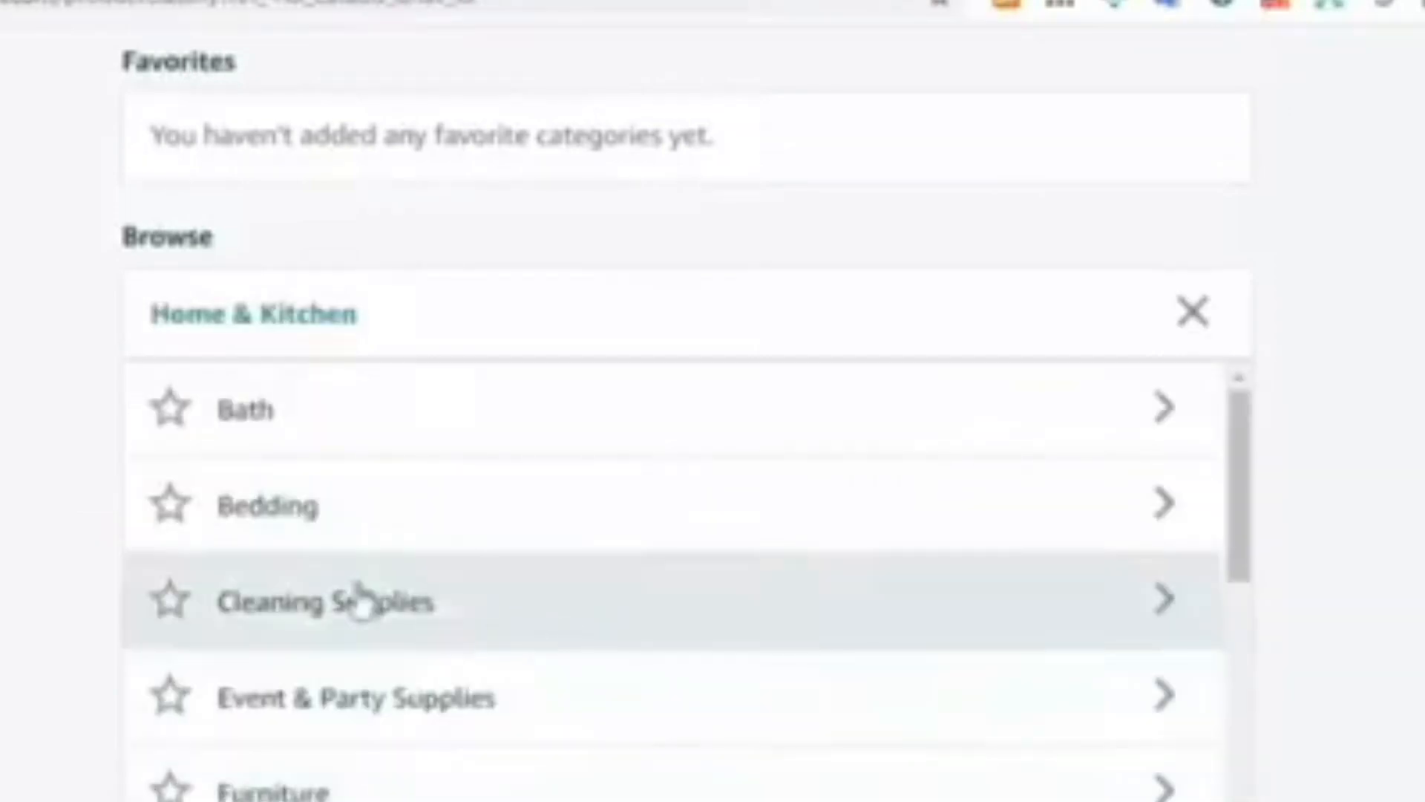
scroll(356, 786, down, 4)
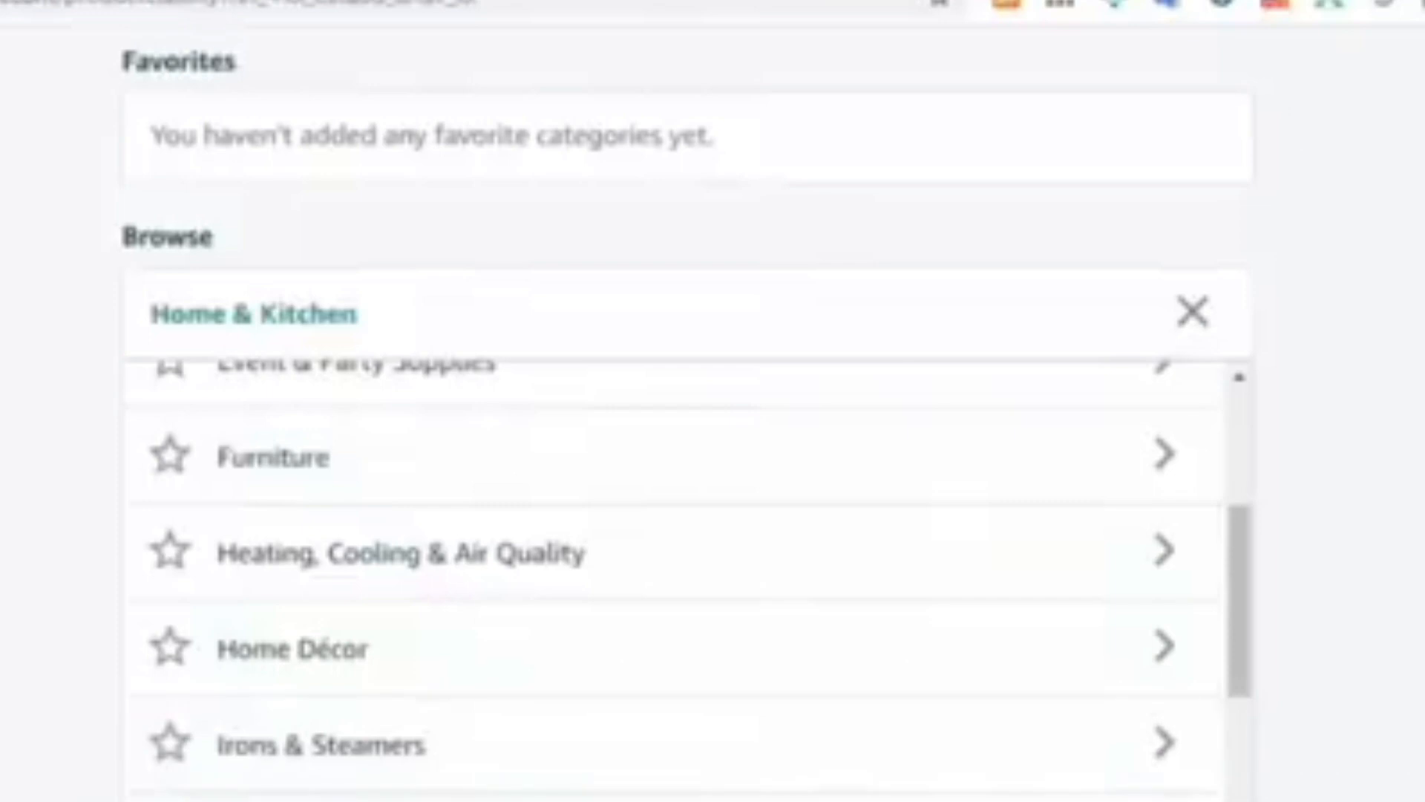
Step: Search the product categories for "ice cream scoop" and choose the Ice Cream Scoops category for the new listing
scroll(516, 668, down, 5)
click(515, 675)
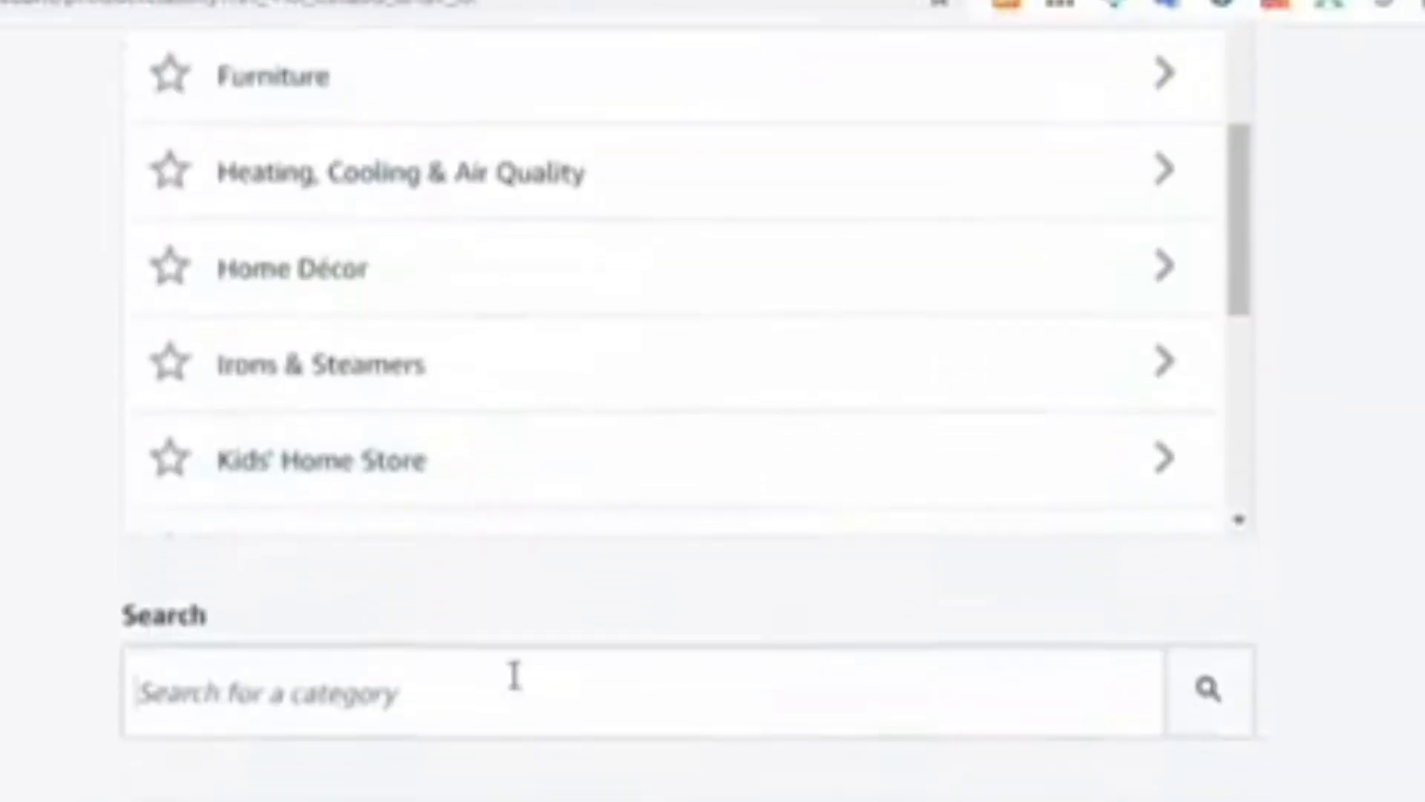
text(ice cre)
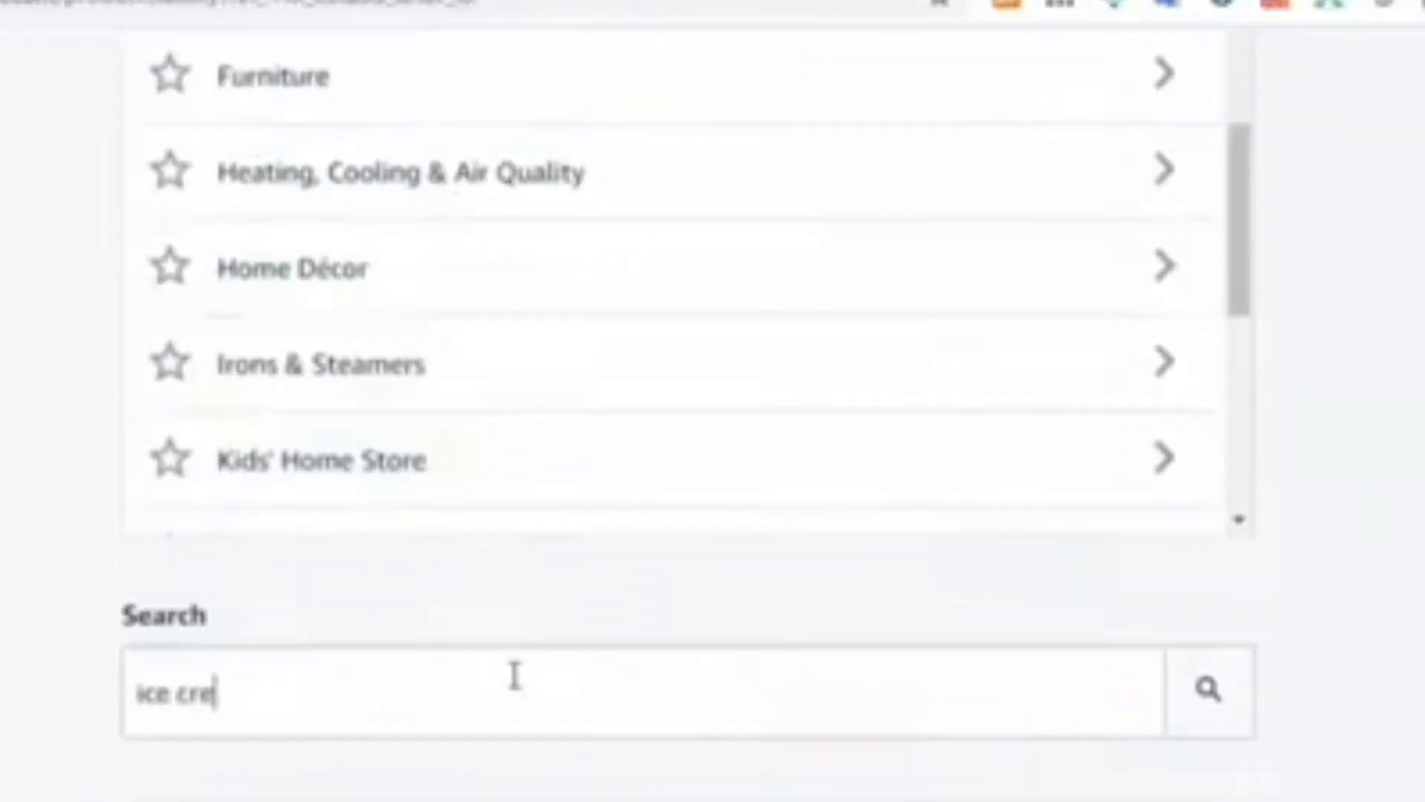
text(am scoop)
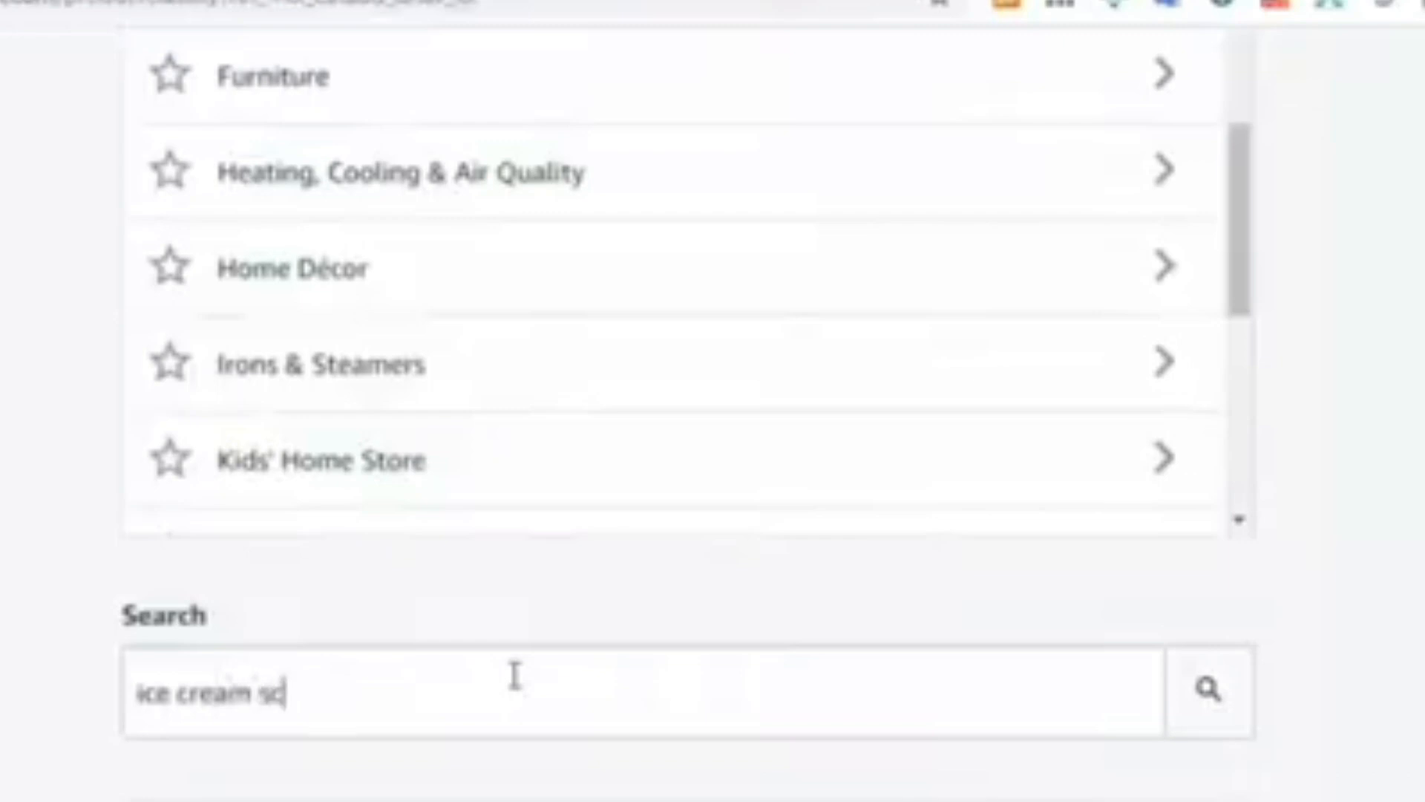
click(1206, 691)
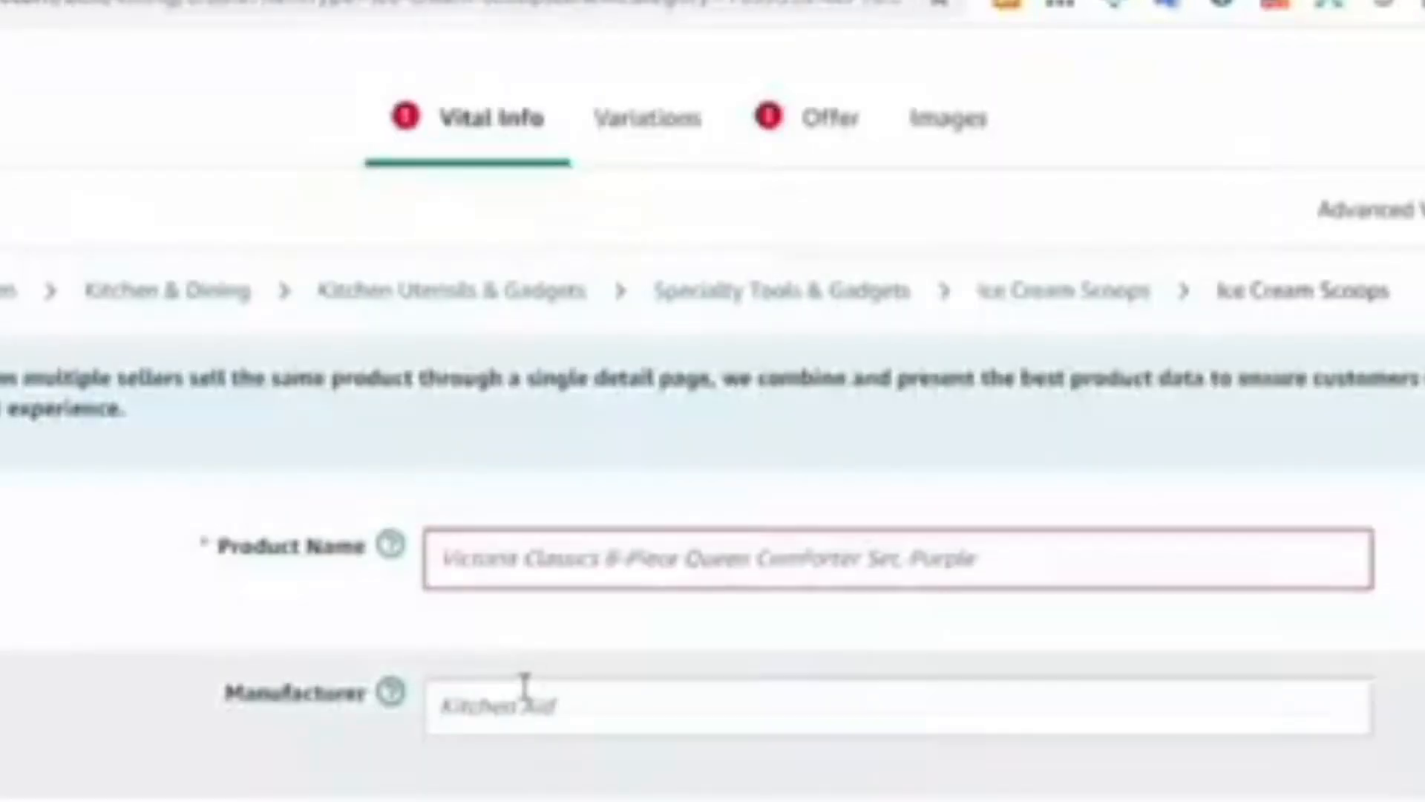
Step: Copy the full title of the Gorilla Grip ice cream scoop listing into the new product's Product Name
scroll(631, 664, down, 4)
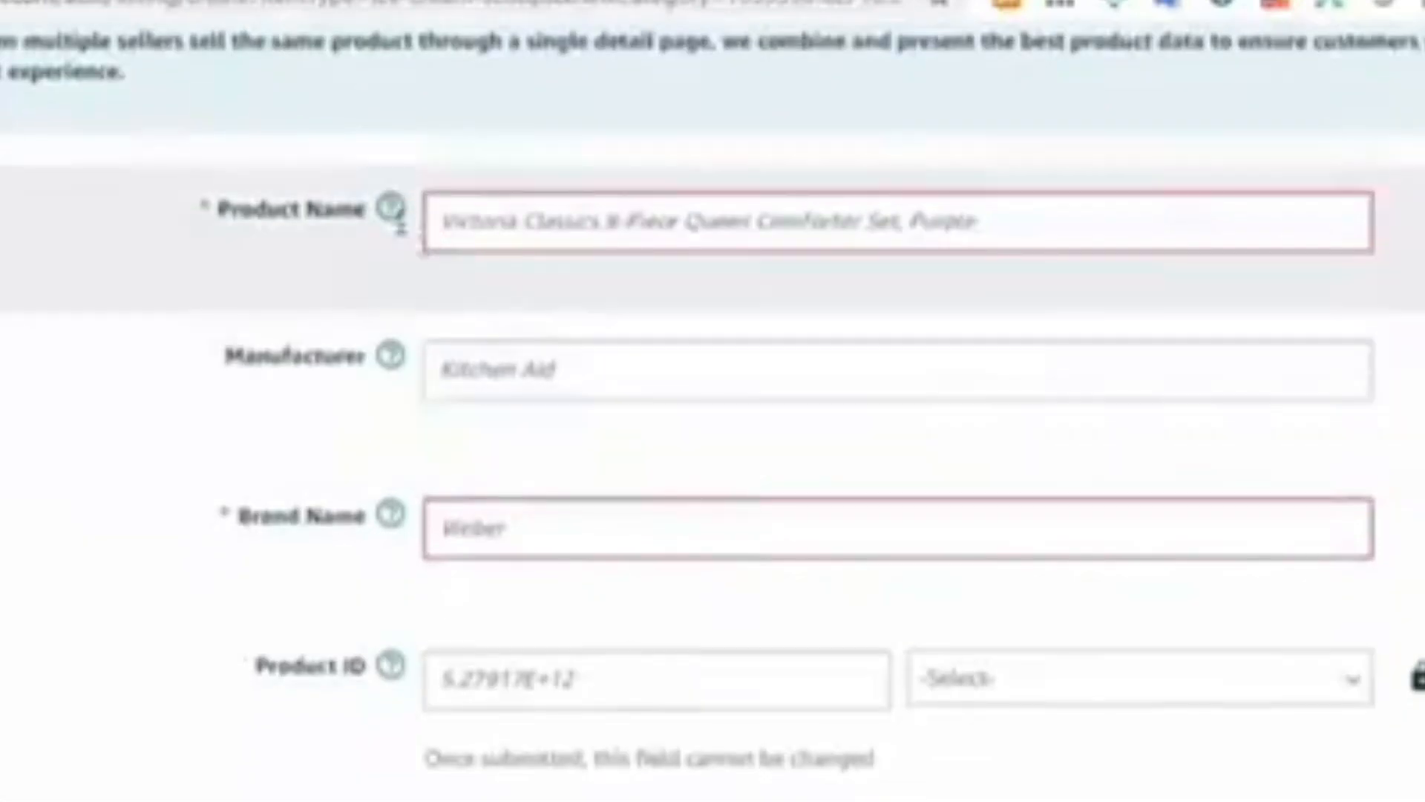
mouse_move(393, 214)
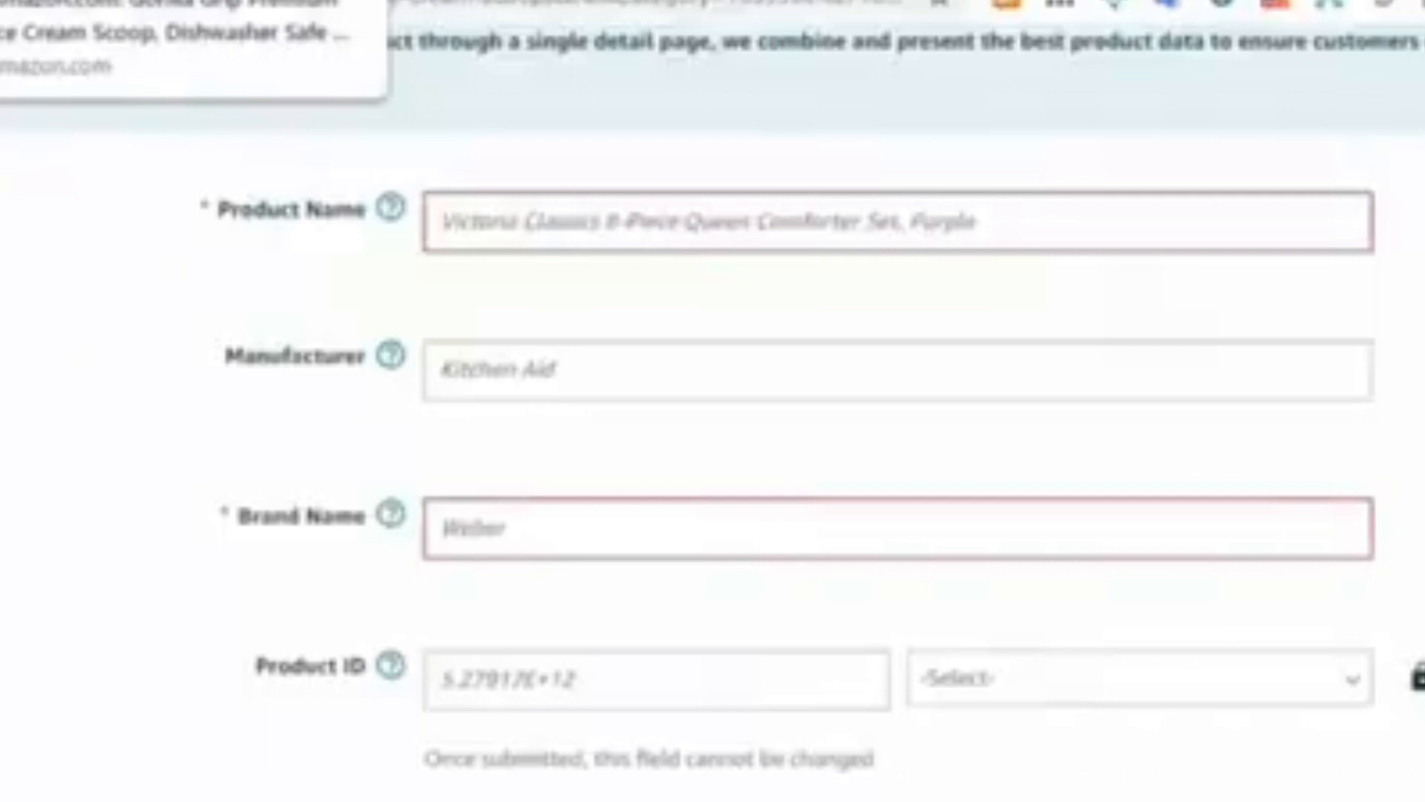
click(111, 2)
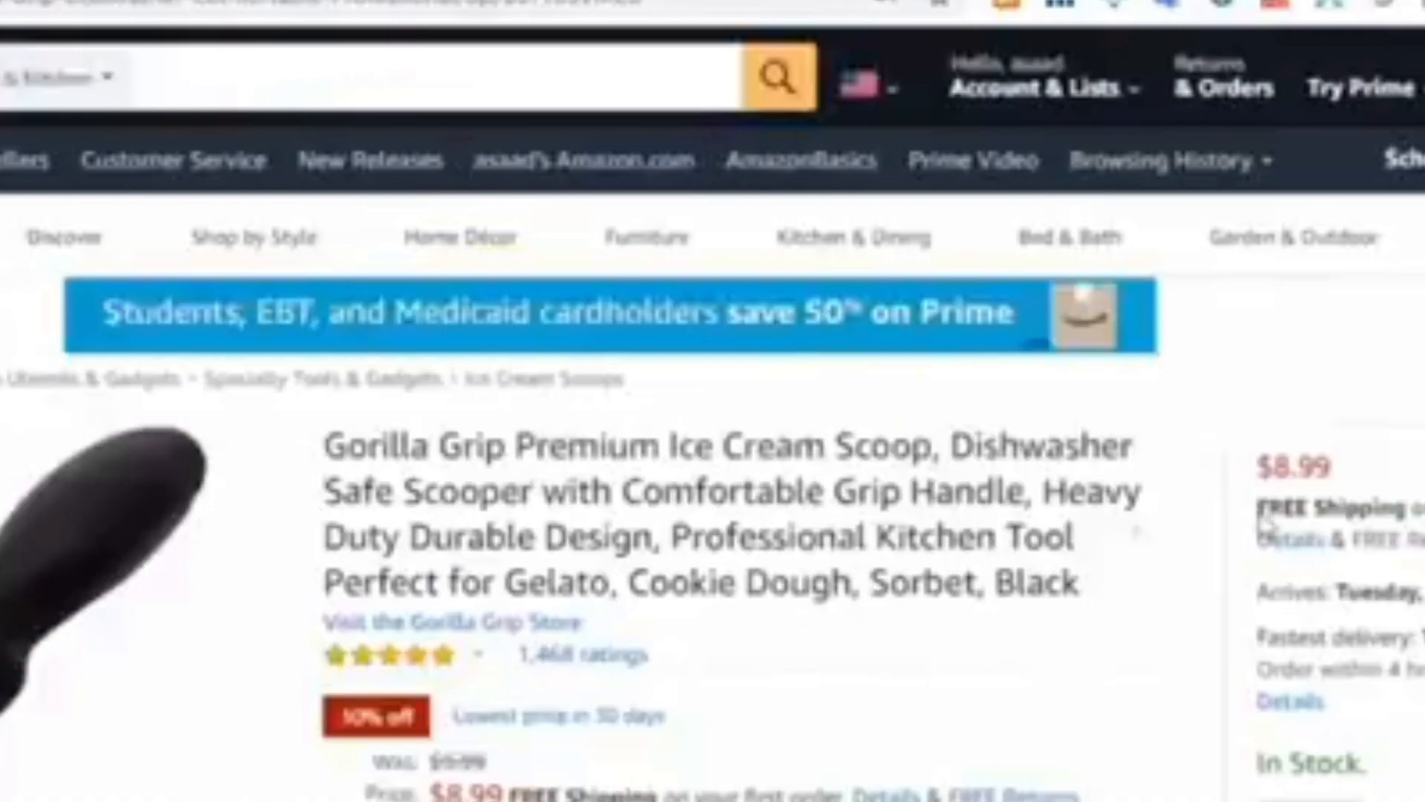
drag(1081, 586, 319, 461)
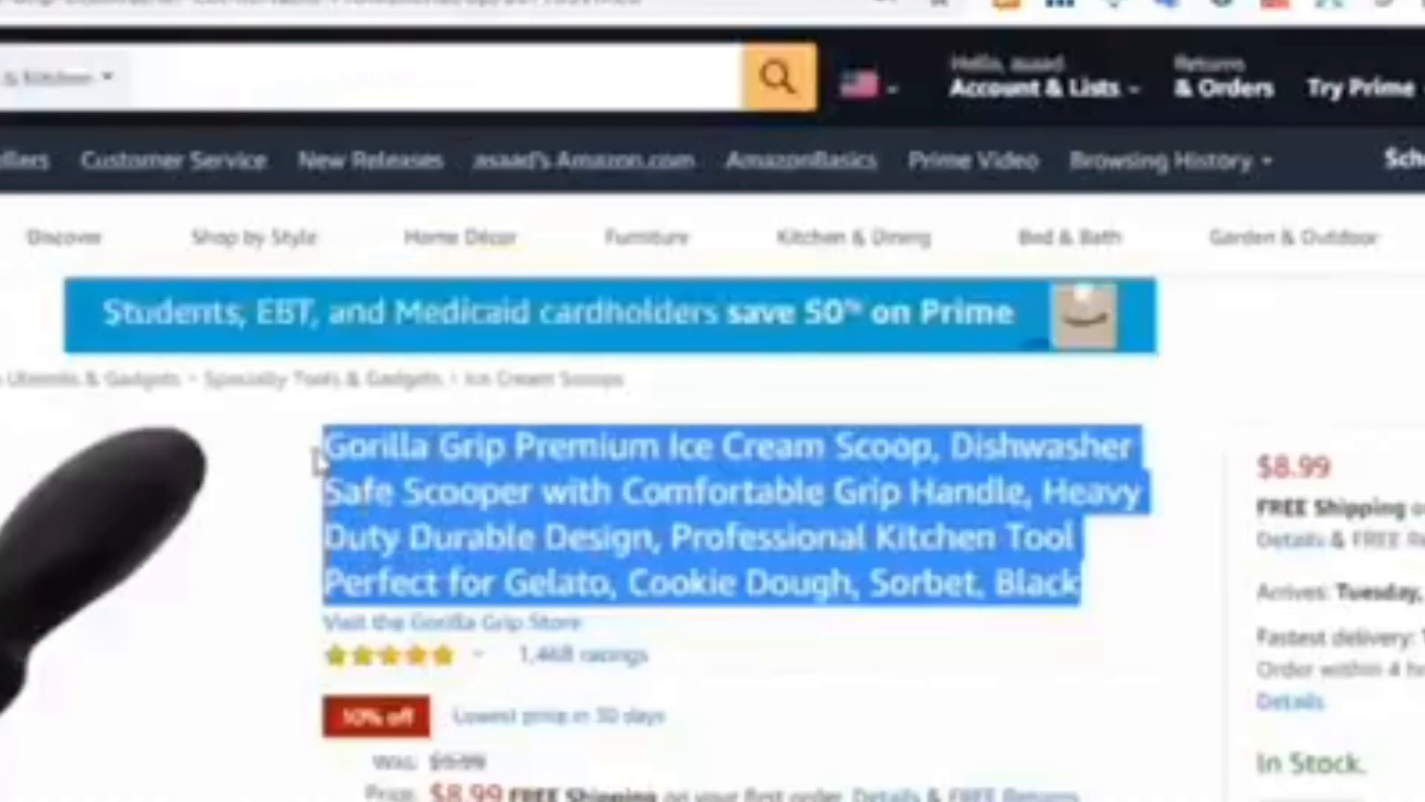
right_click(446, 450)
click(475, 465)
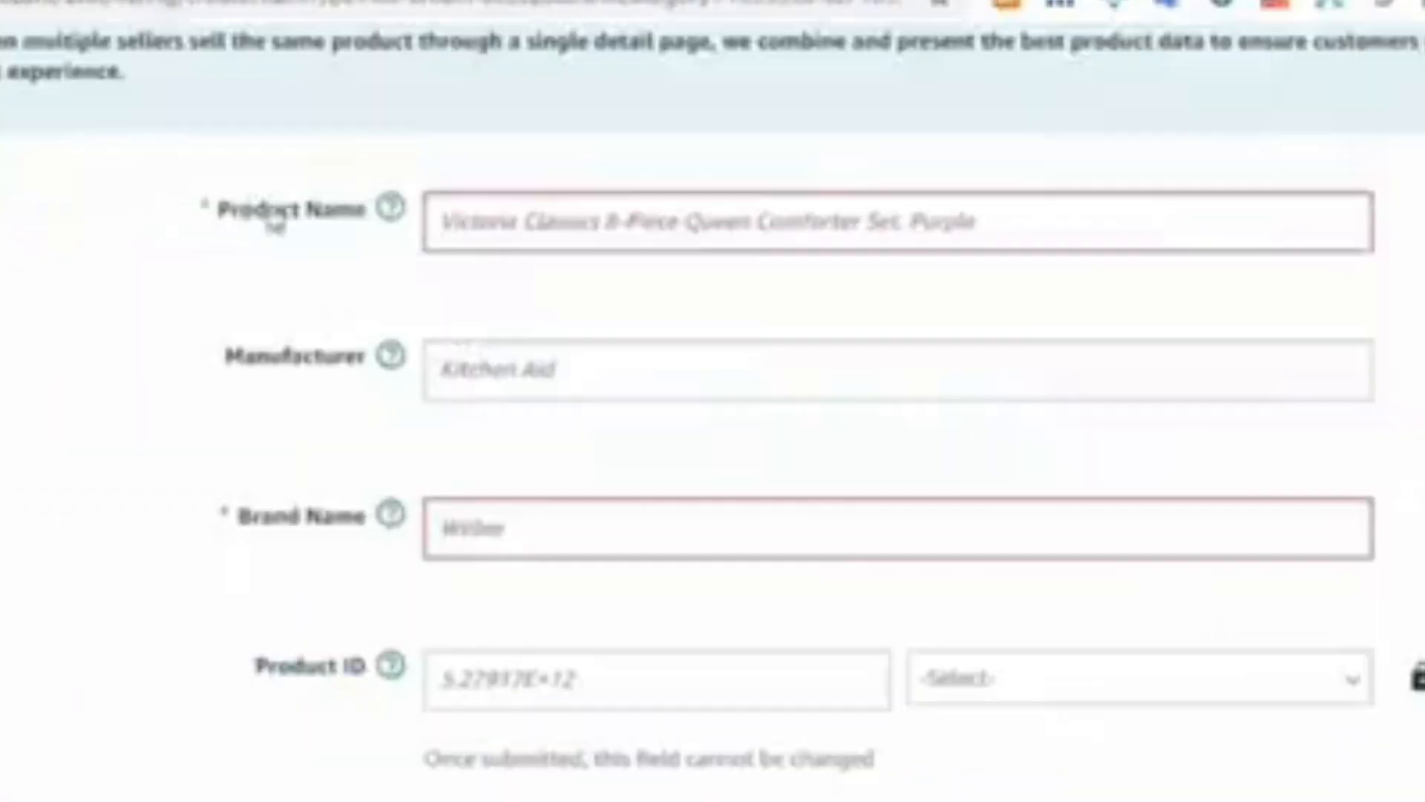
right_click(501, 232)
click(586, 494)
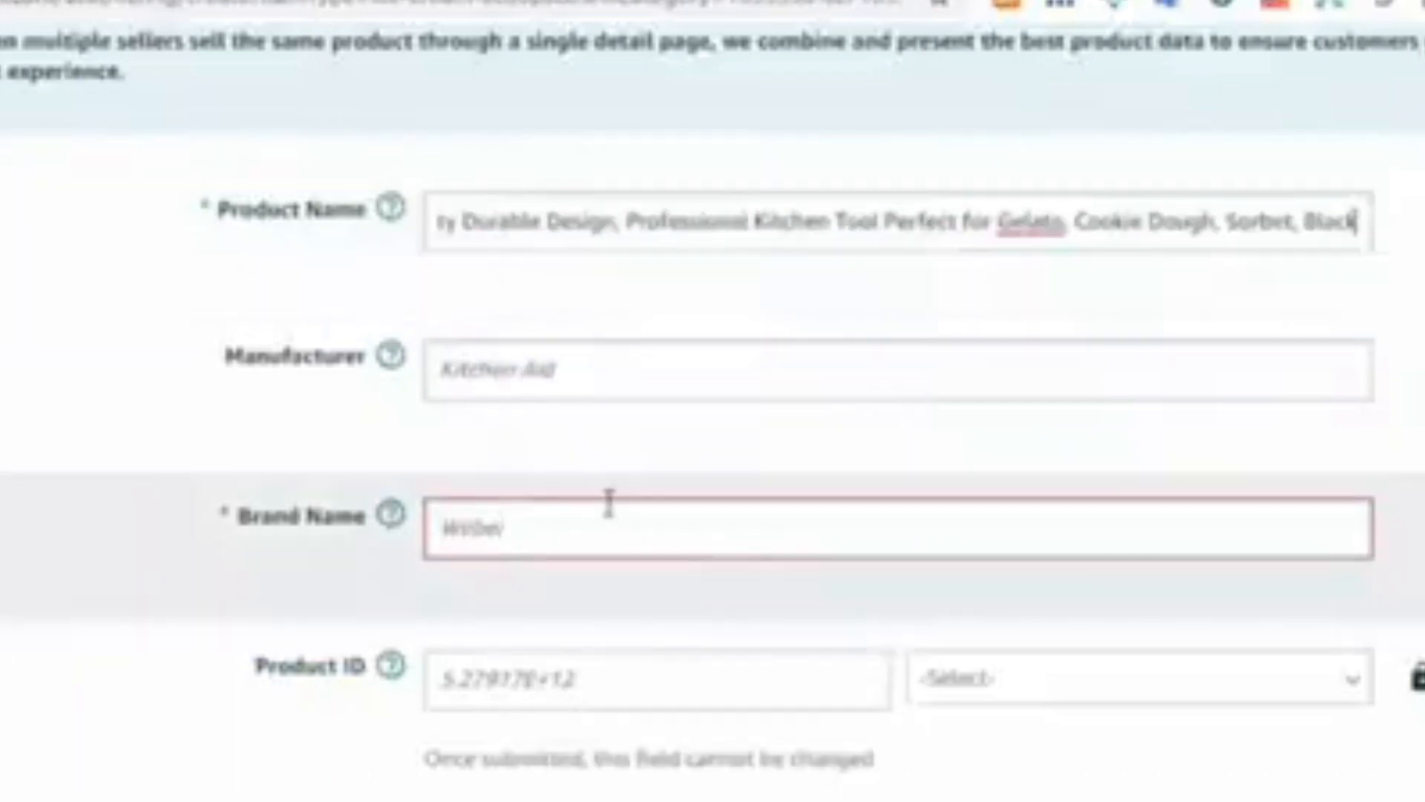
Step: Enter the seller's own name in capitals as both the Manufacturer and the Brand Name
click(478, 395)
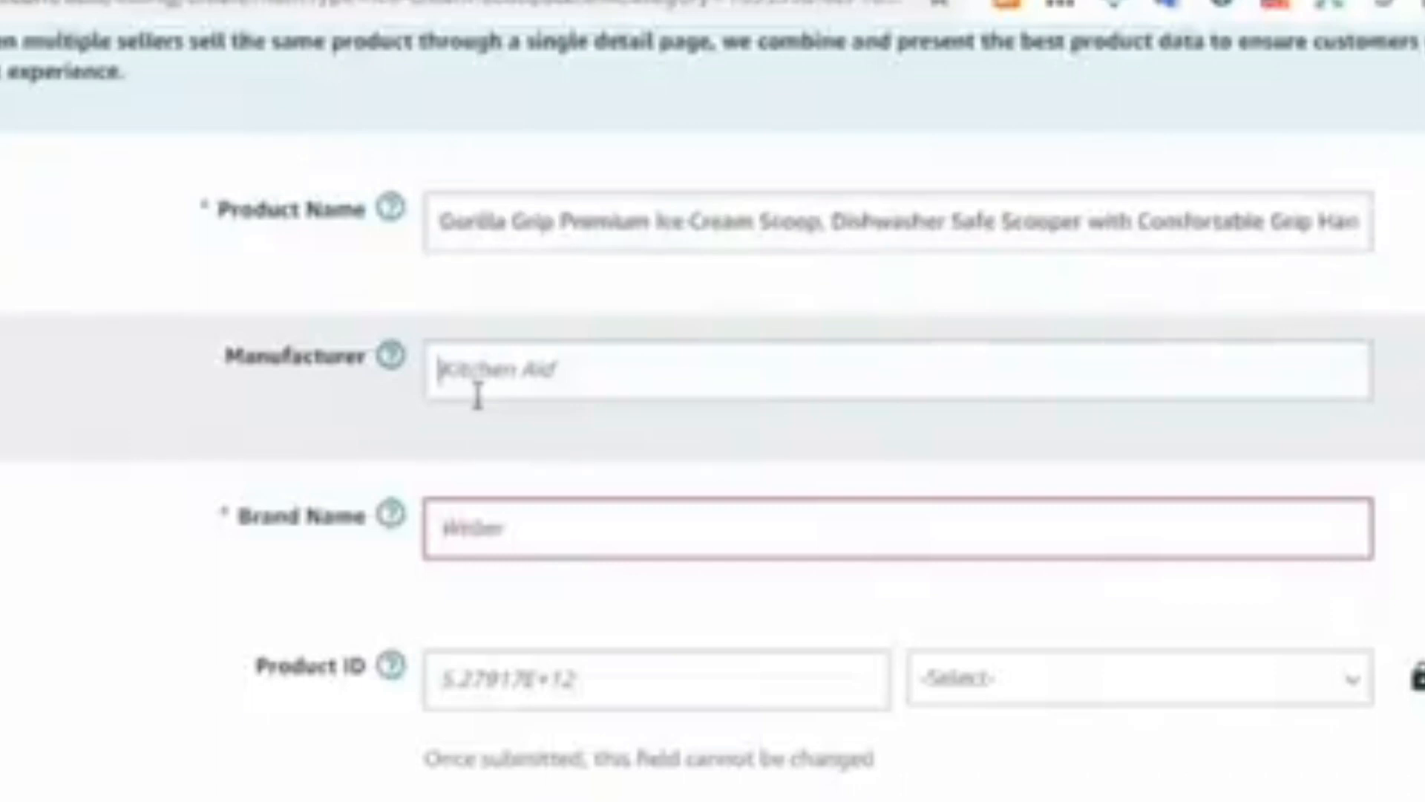
text(ASAADF)
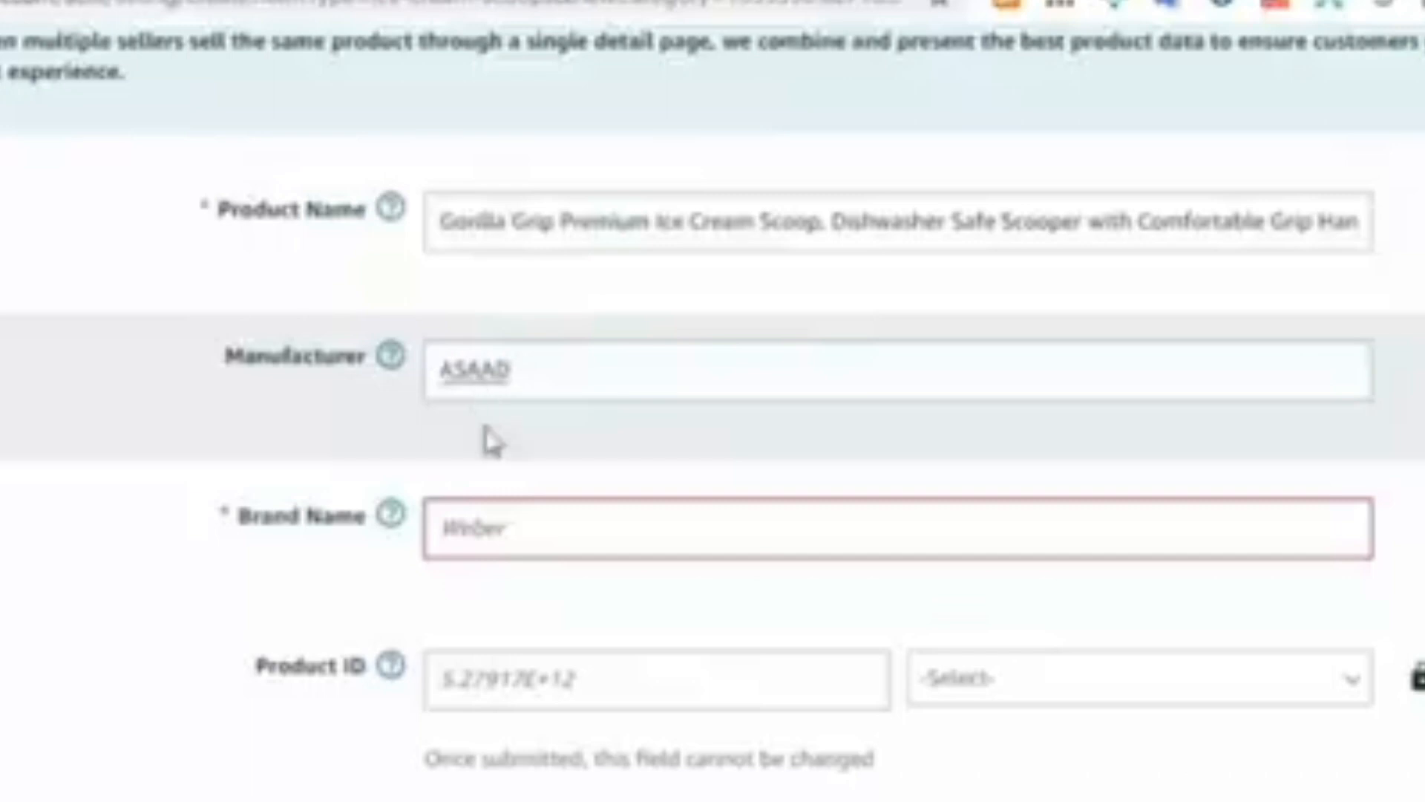
click(519, 527)
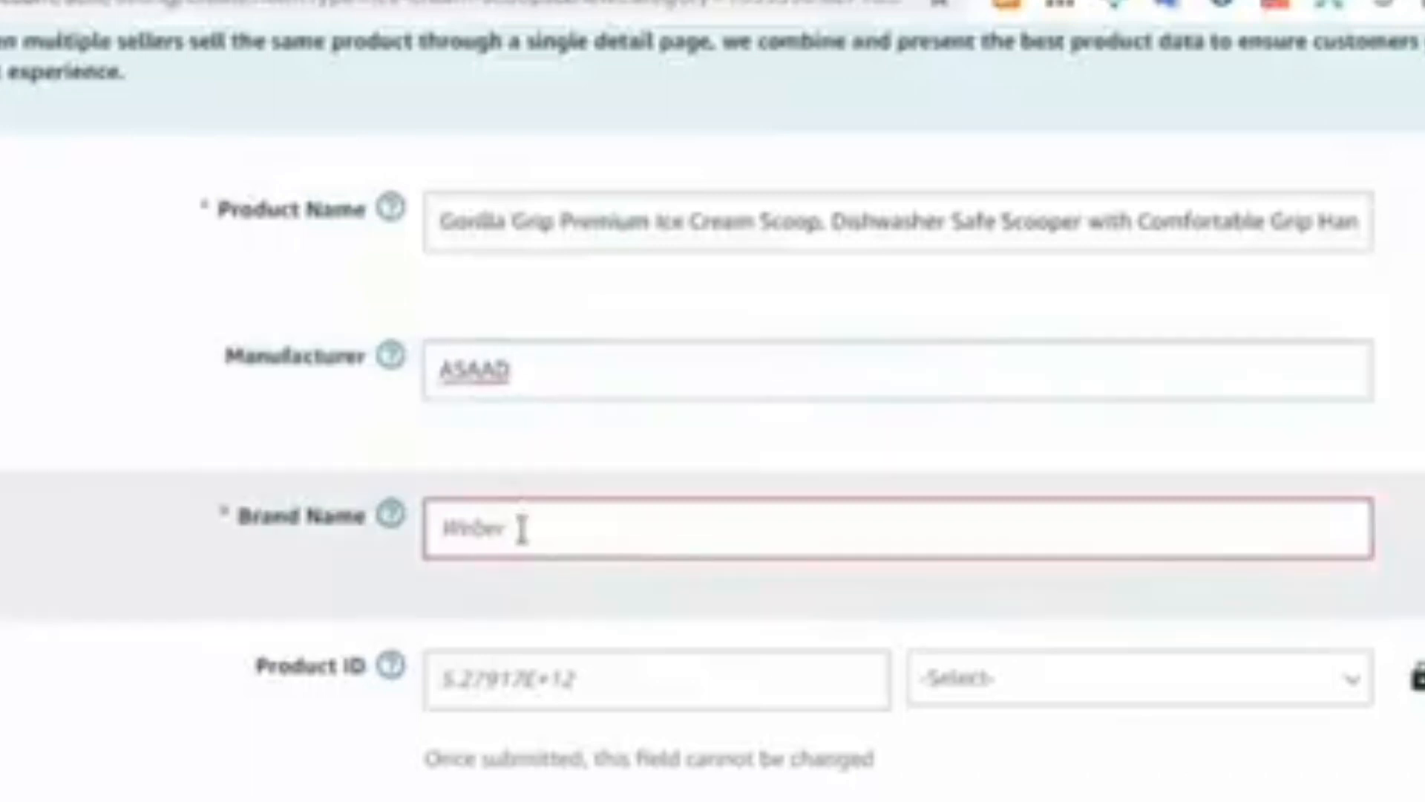
text(ASAAD)
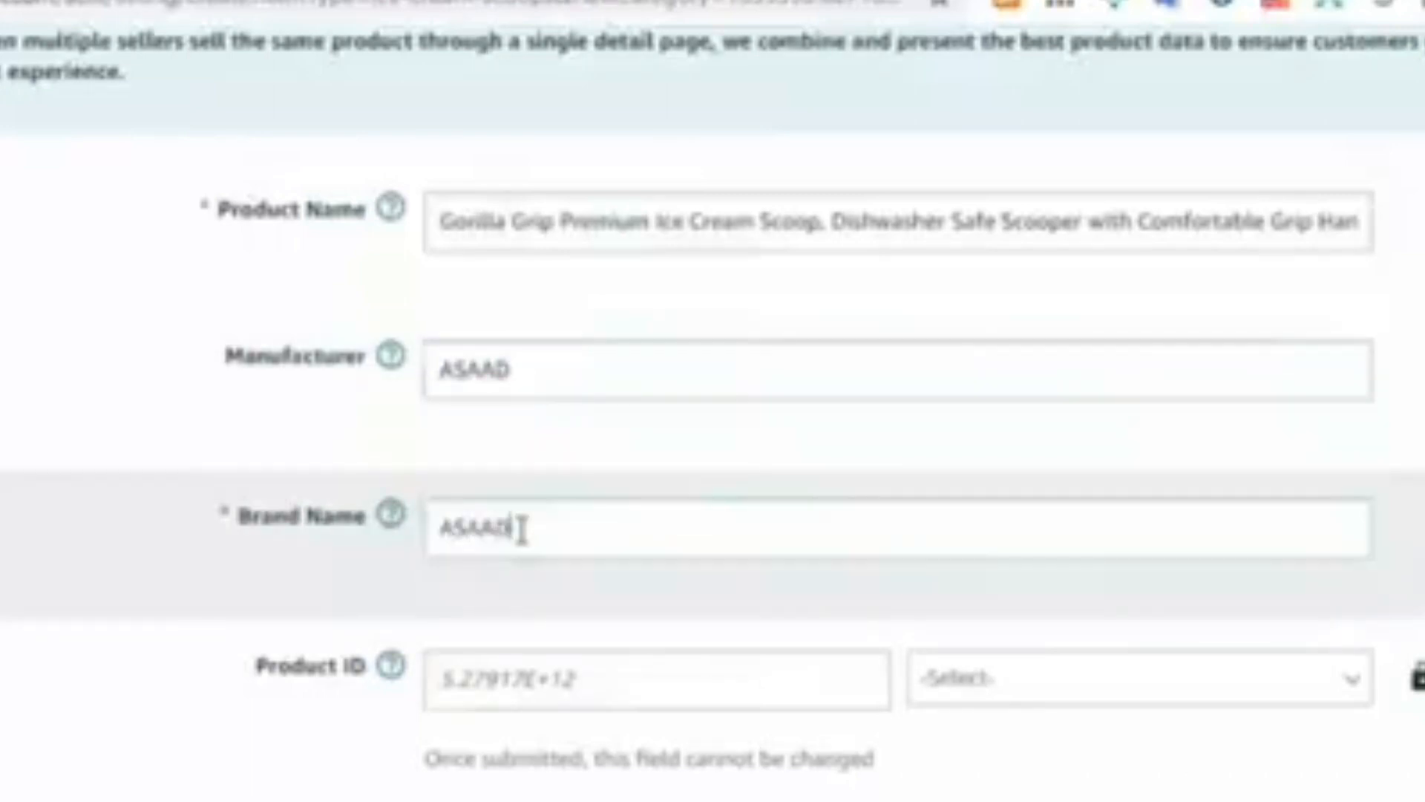
text(F)
key(BackSpace)
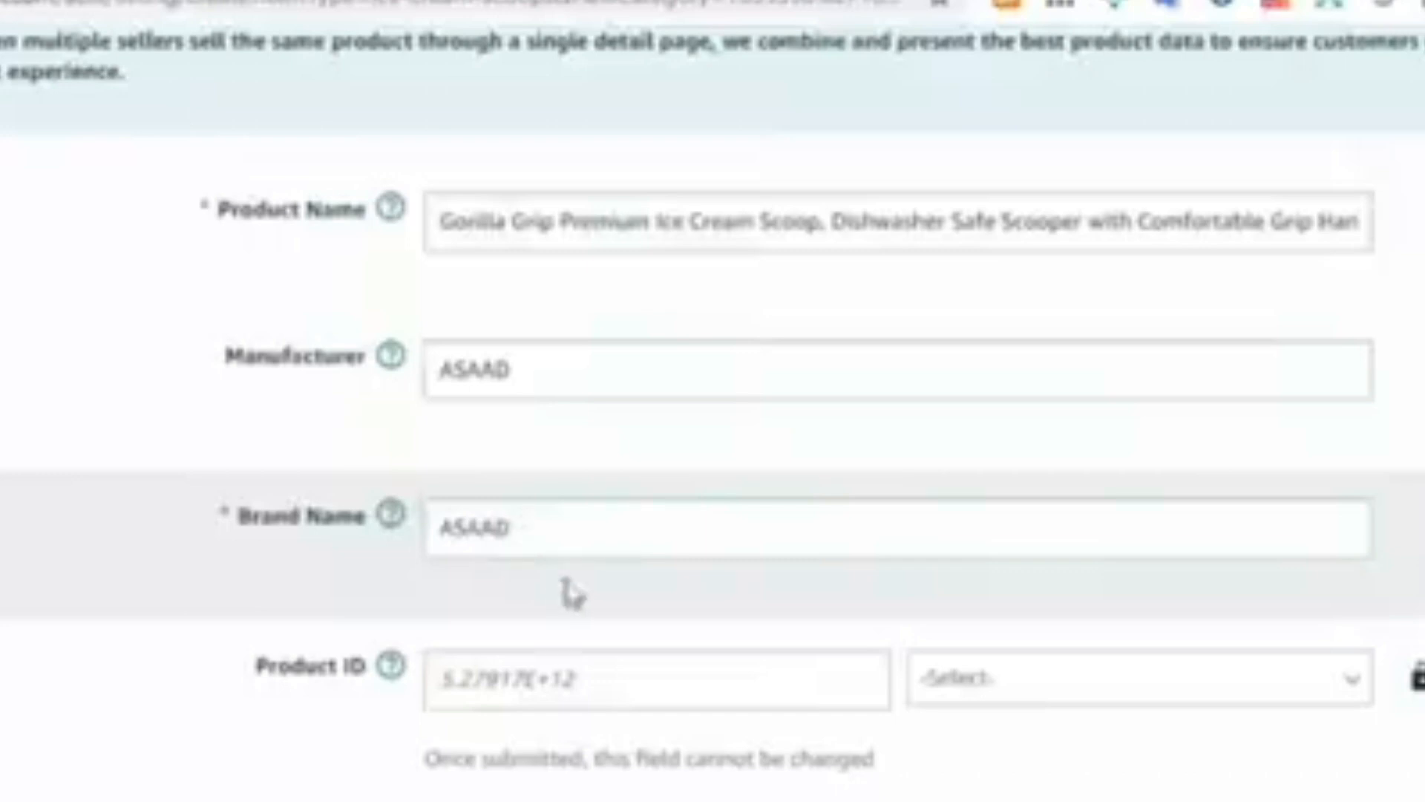
click(1406, 416)
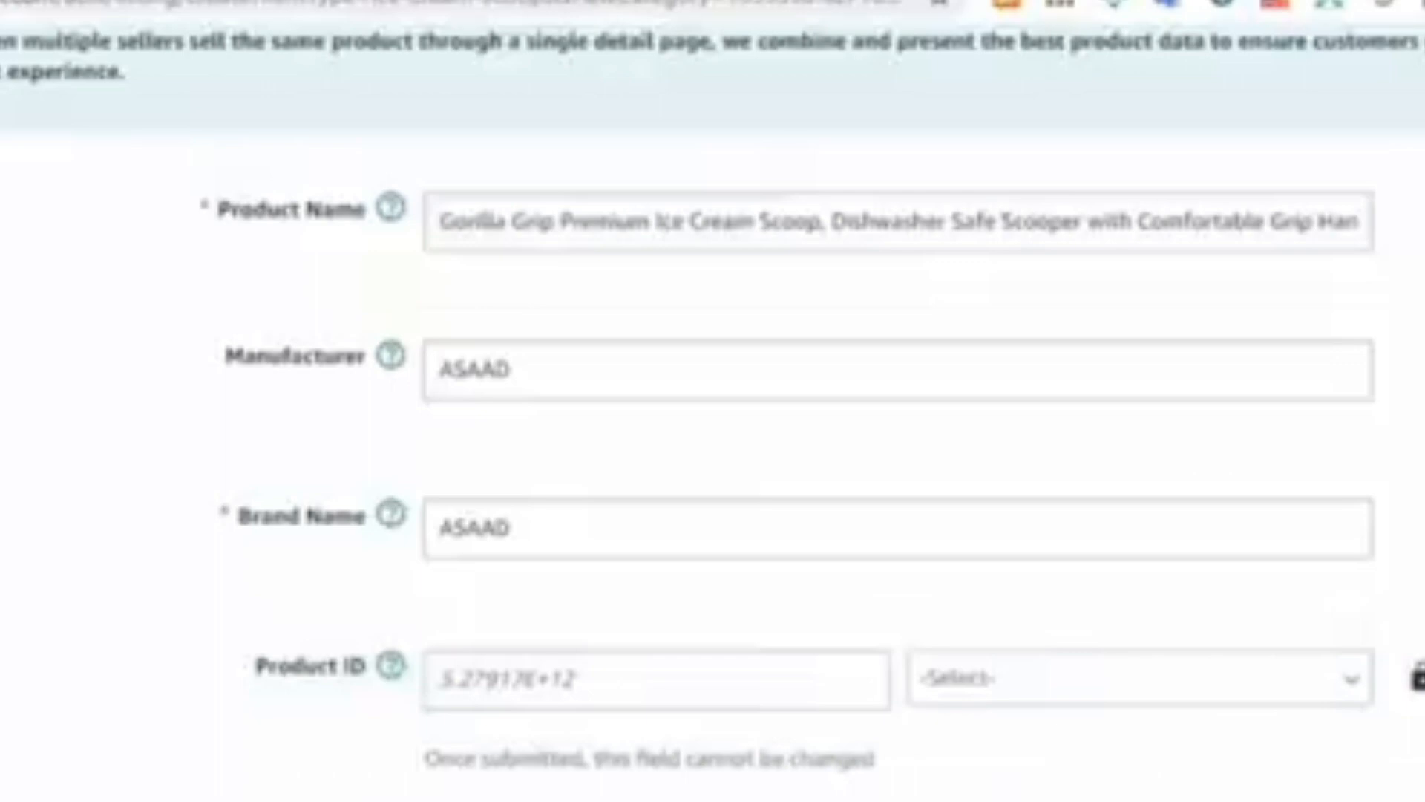
Step: Search the web for "barcodes" in a new browser tab
key(ctrl+t)
text(arcodes)
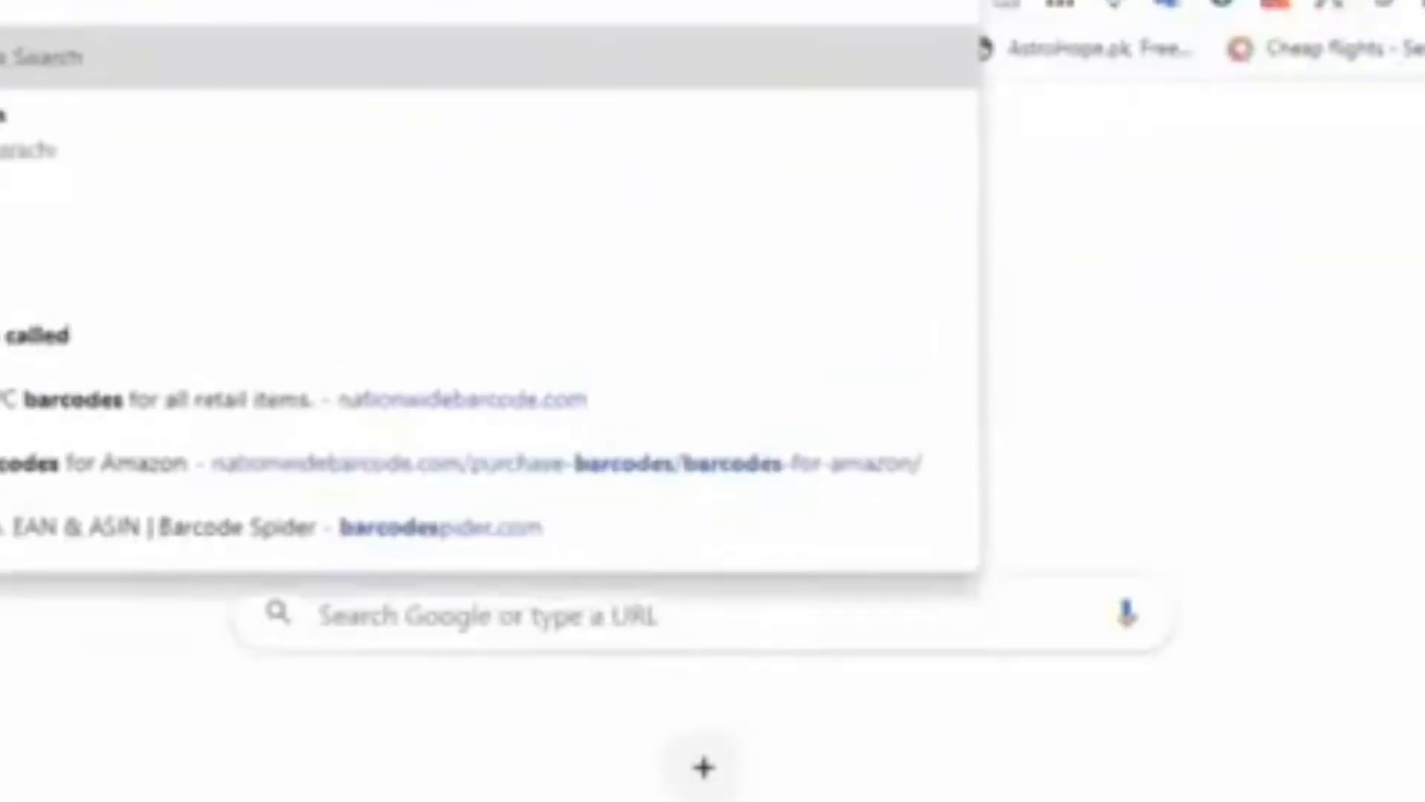
key(Return)
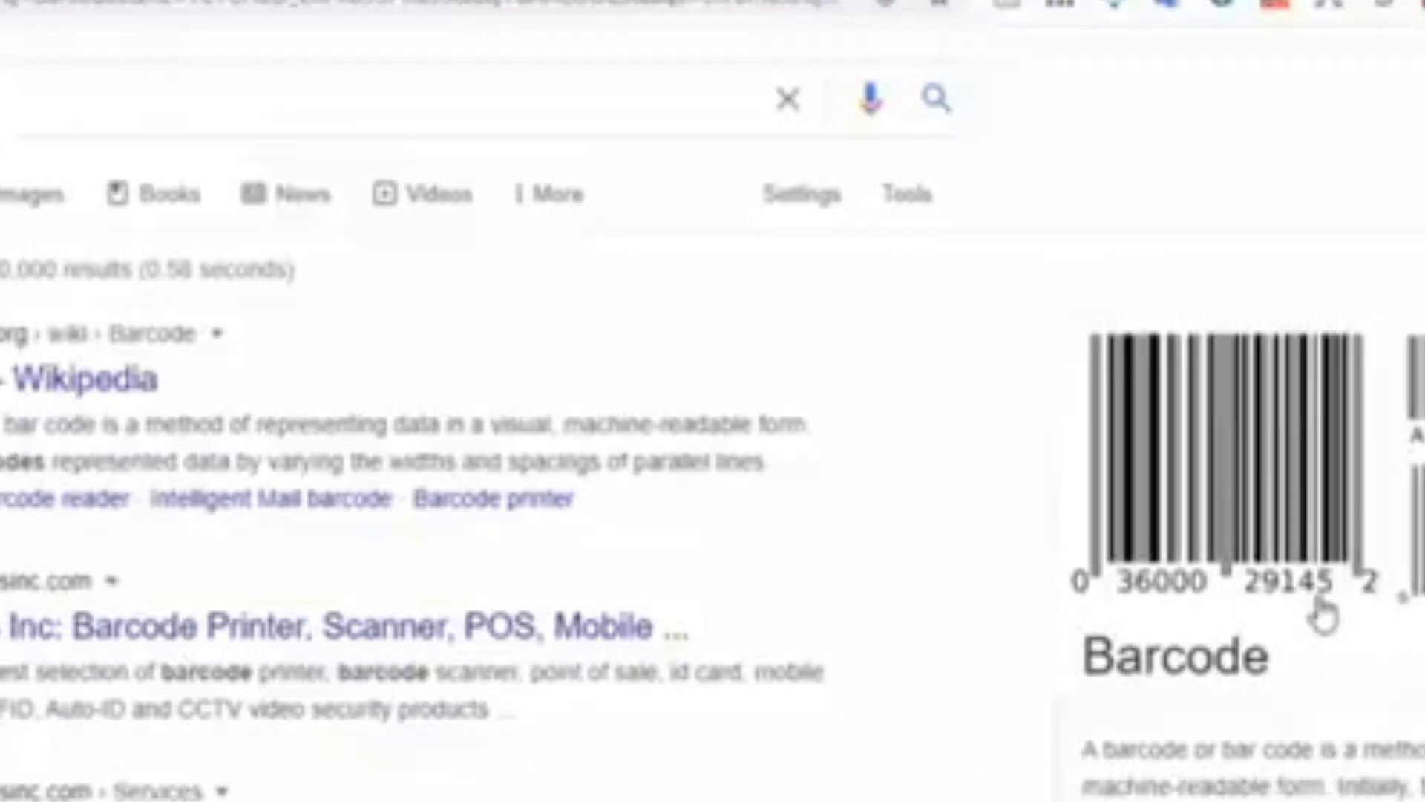
Step: Return to the product listing form and set the Product ID type to UPC
click(445, 1)
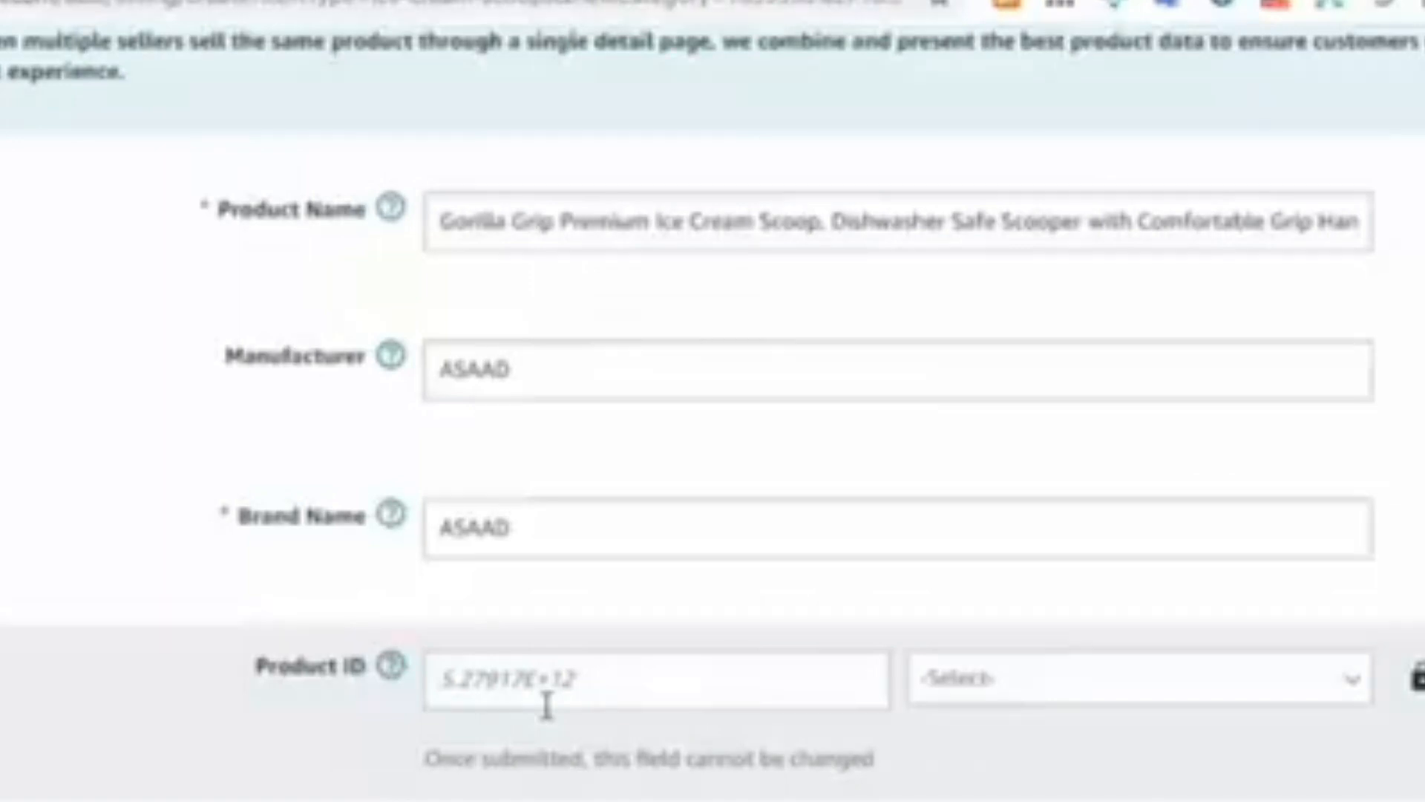
click(1321, 702)
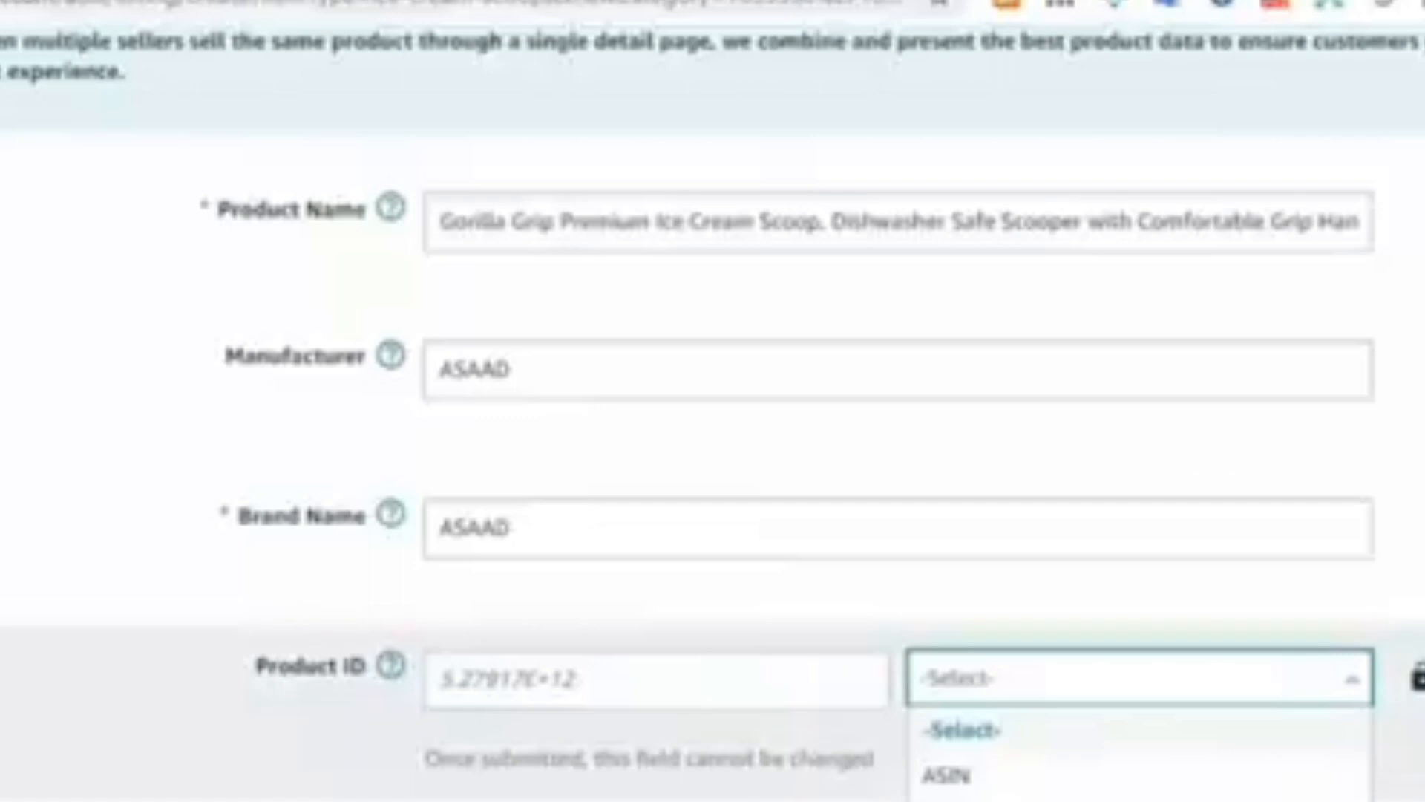
click(958, 800)
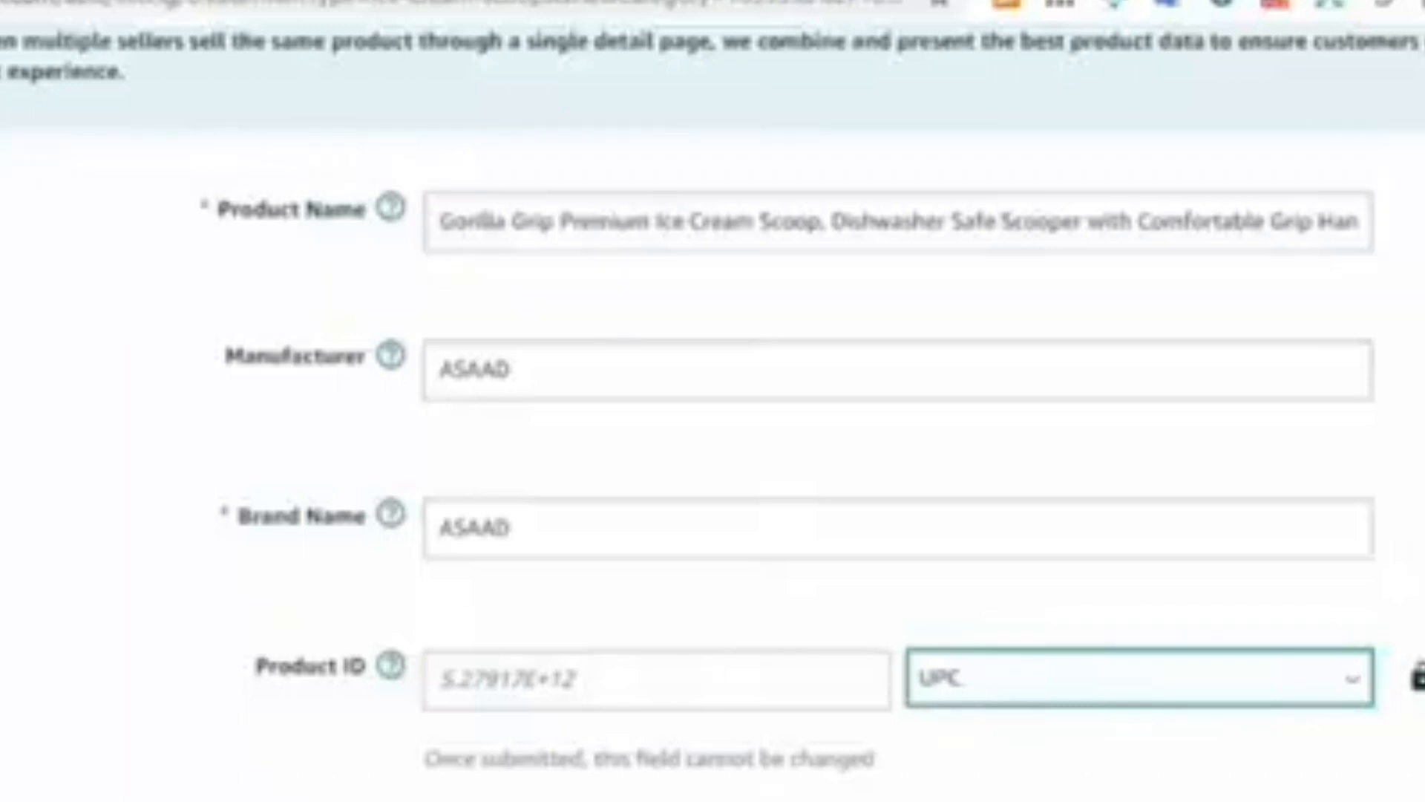
Step: Show the listing's Variations section with the advanced fields enabled, and select a variation theme
click(245, 0)
click(195, 6)
click(195, 0)
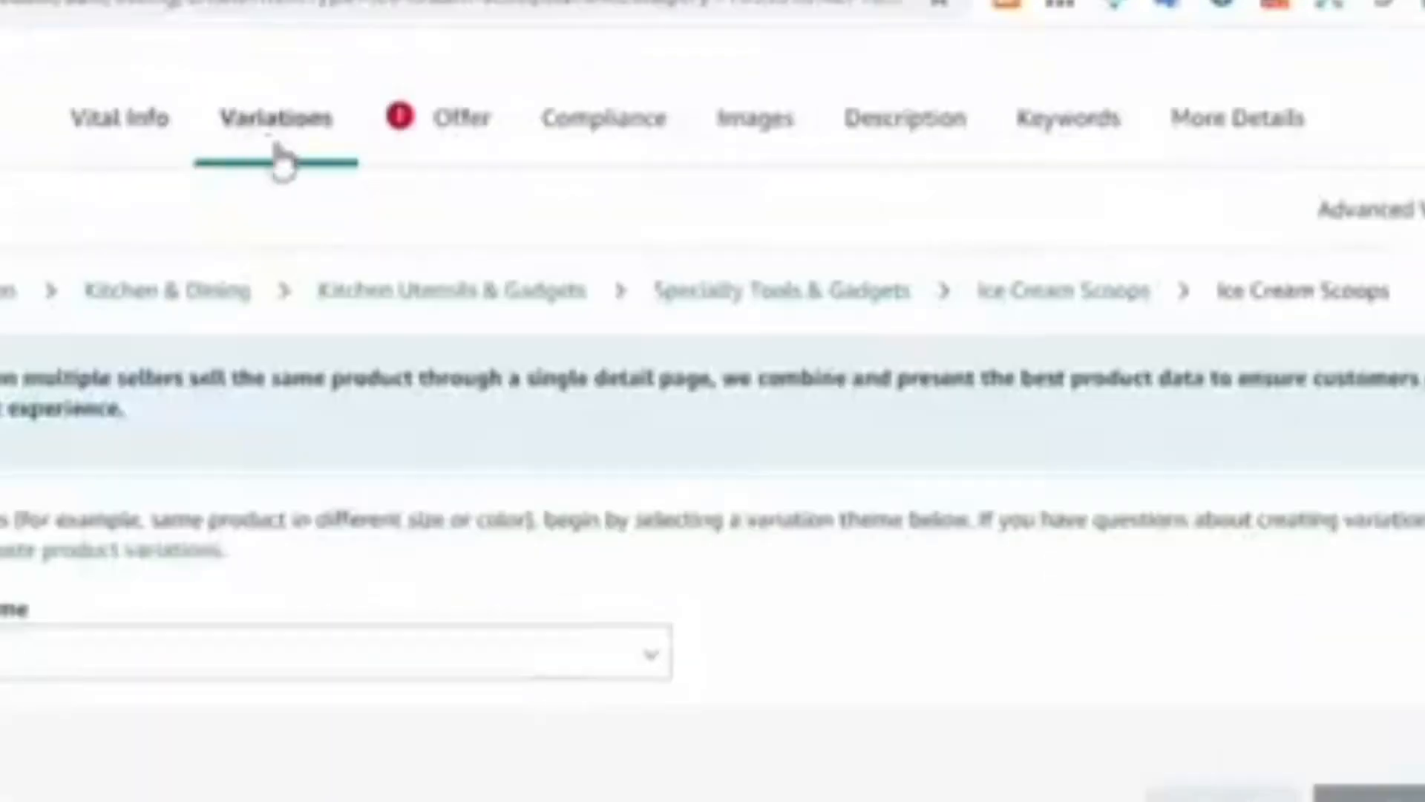
click(404, 664)
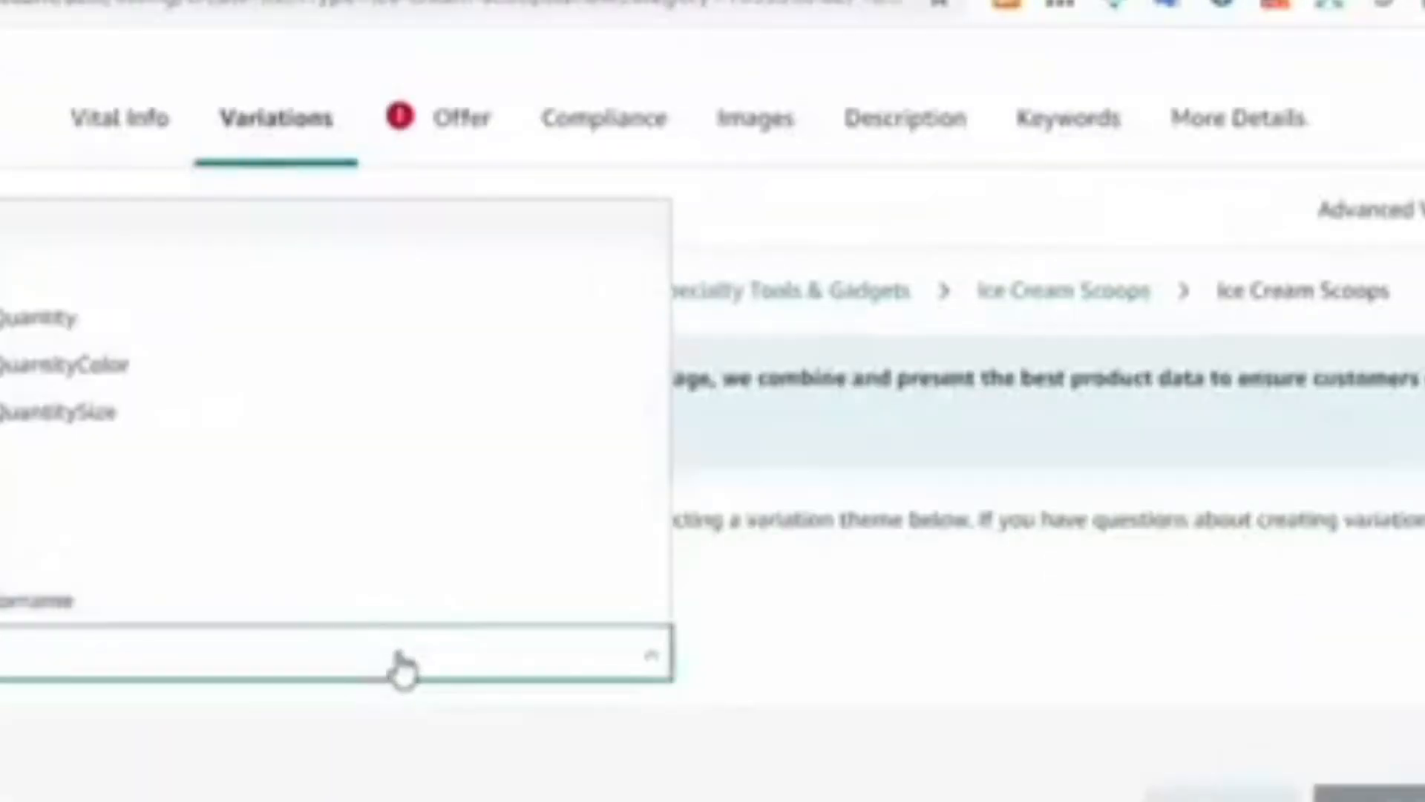
click(6, 272)
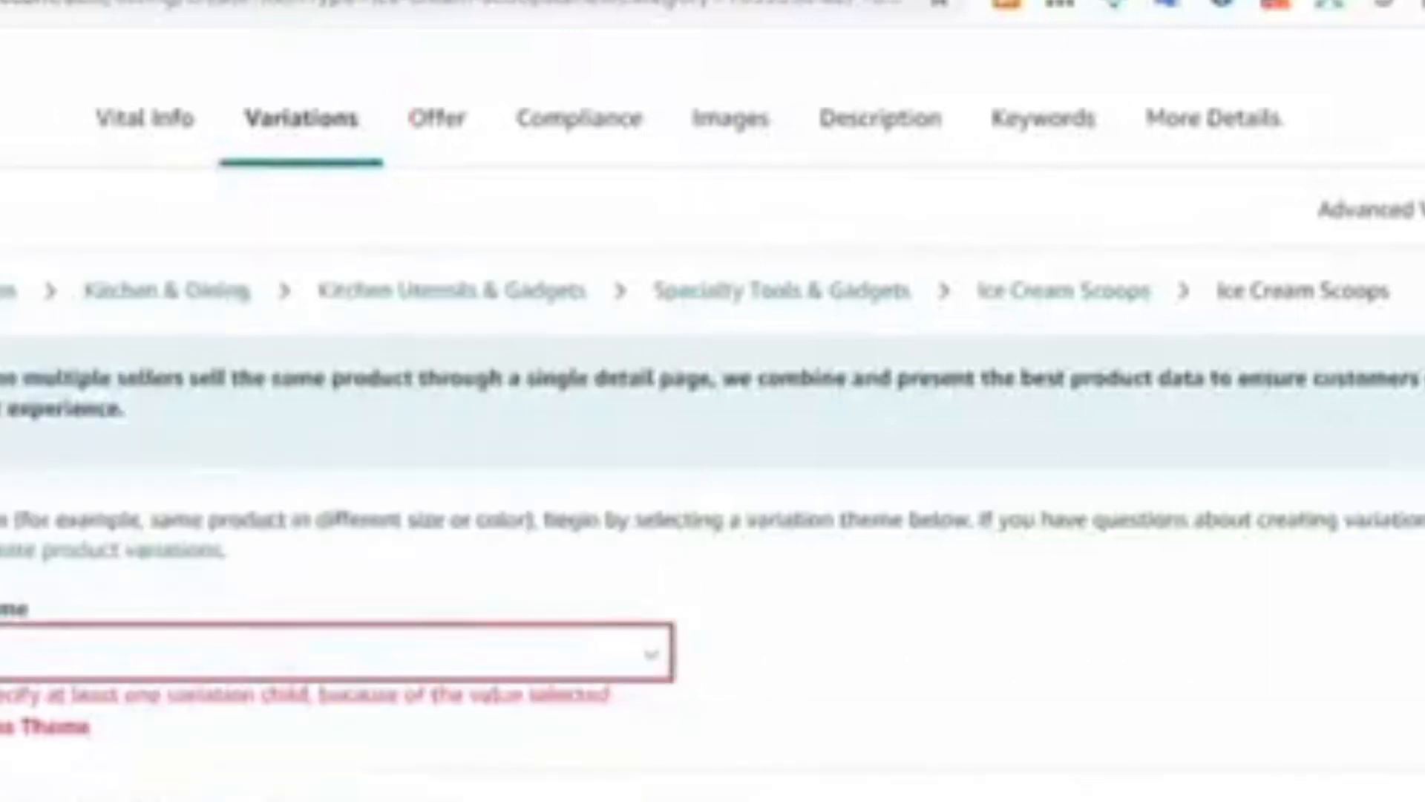
Step: Enter a variation term for the selected theme and add the matching variation to the listing
scroll(78, 702, down, 5)
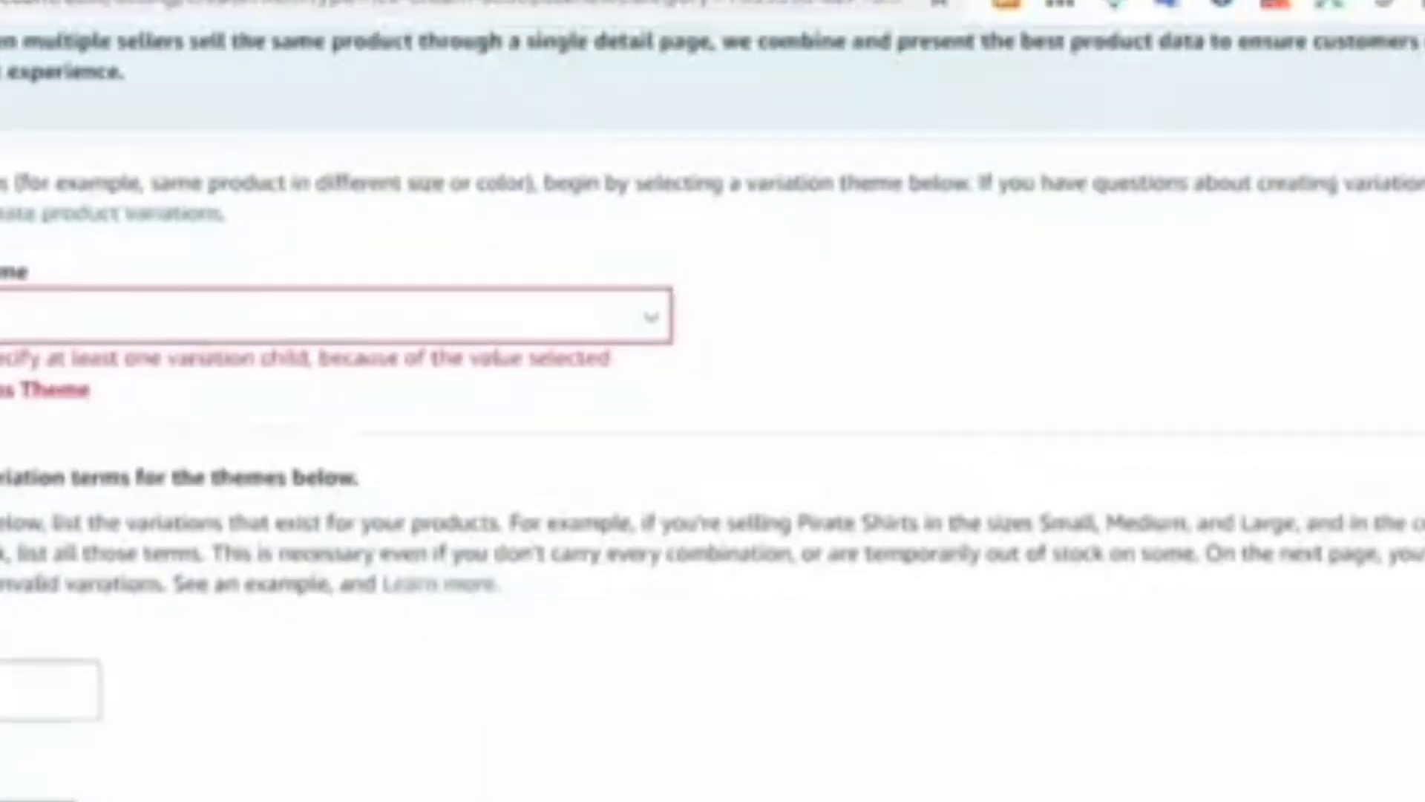
text(B)
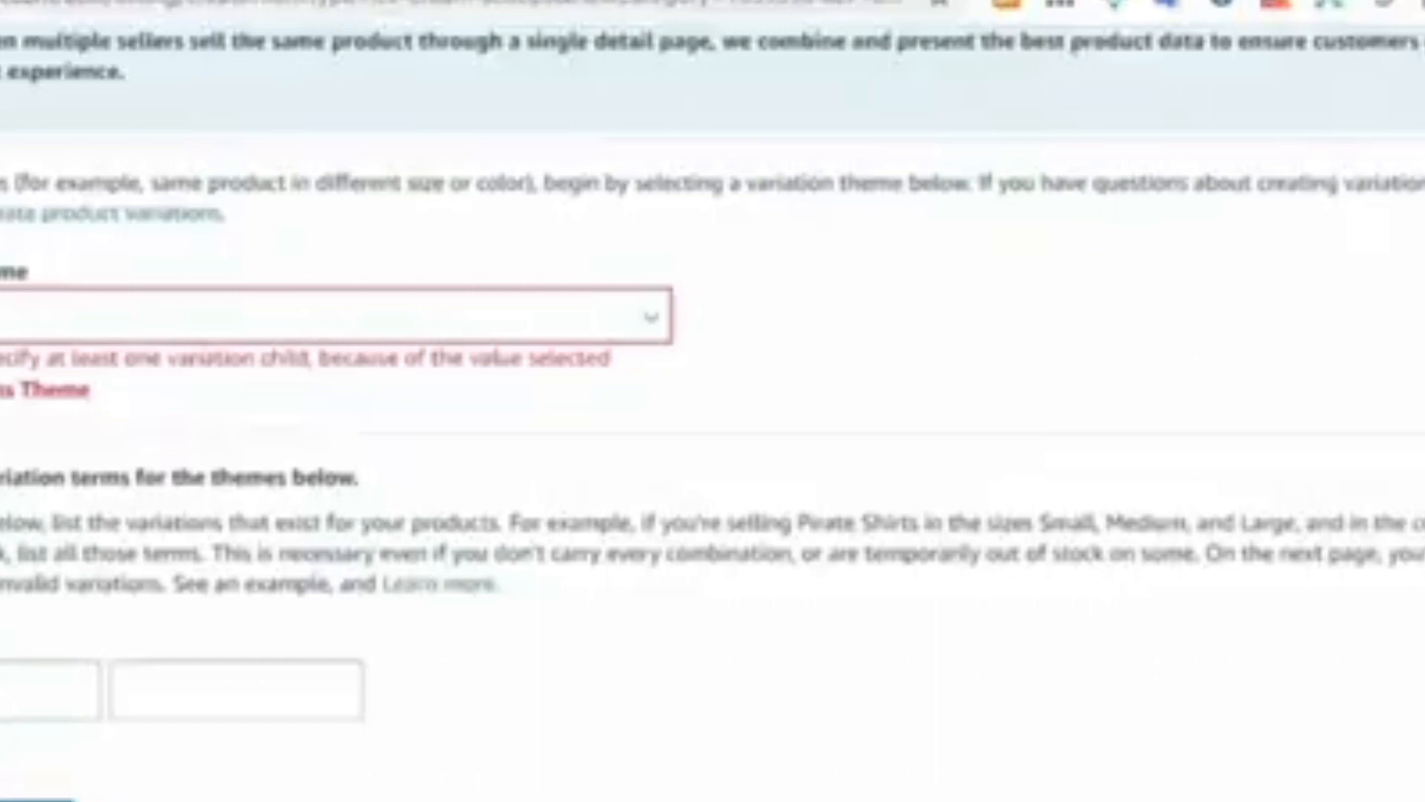
scroll(713, 401, down, 5)
scroll(58, 785, down, 5)
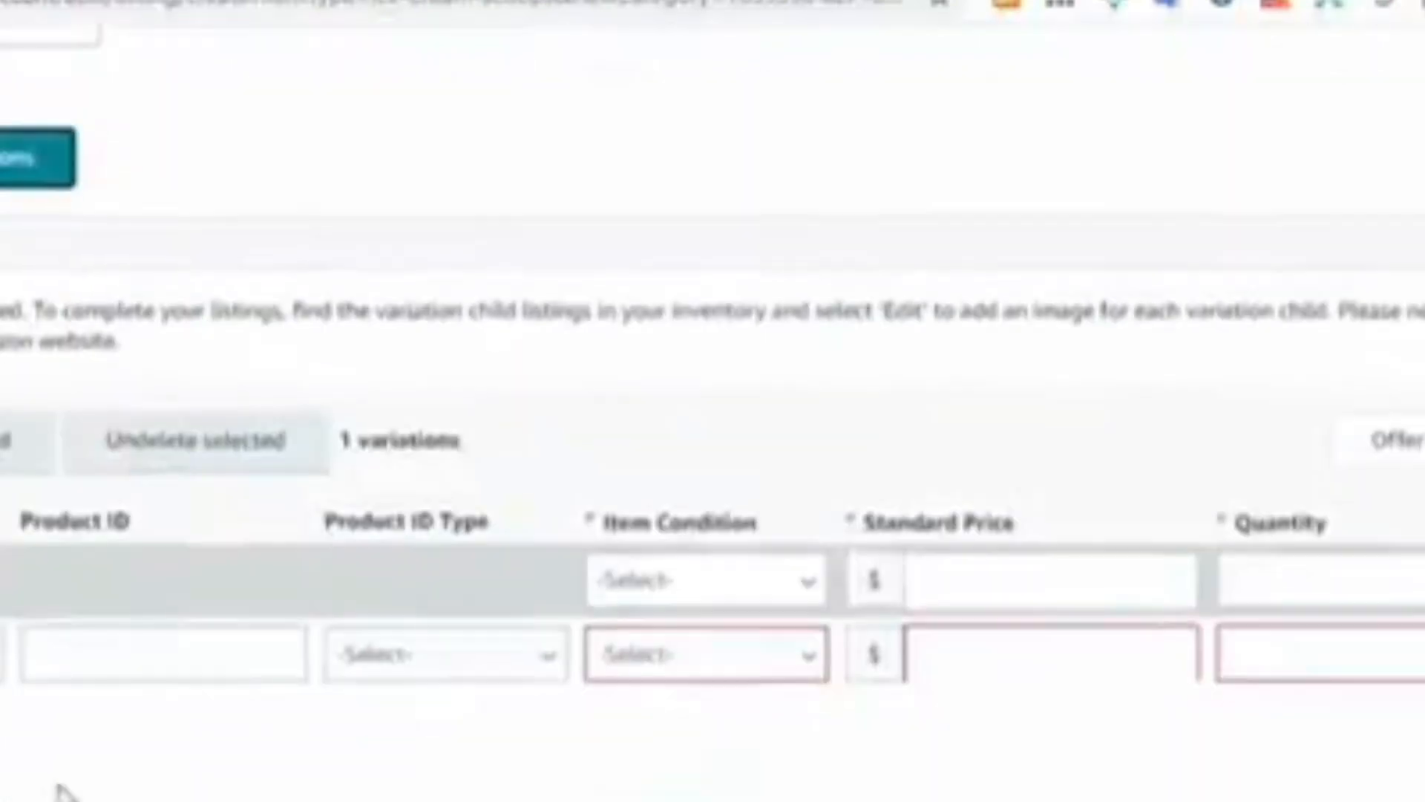
Step: Set the variation's Product ID Type to UPC and its Item Condition to New
click(133, 661)
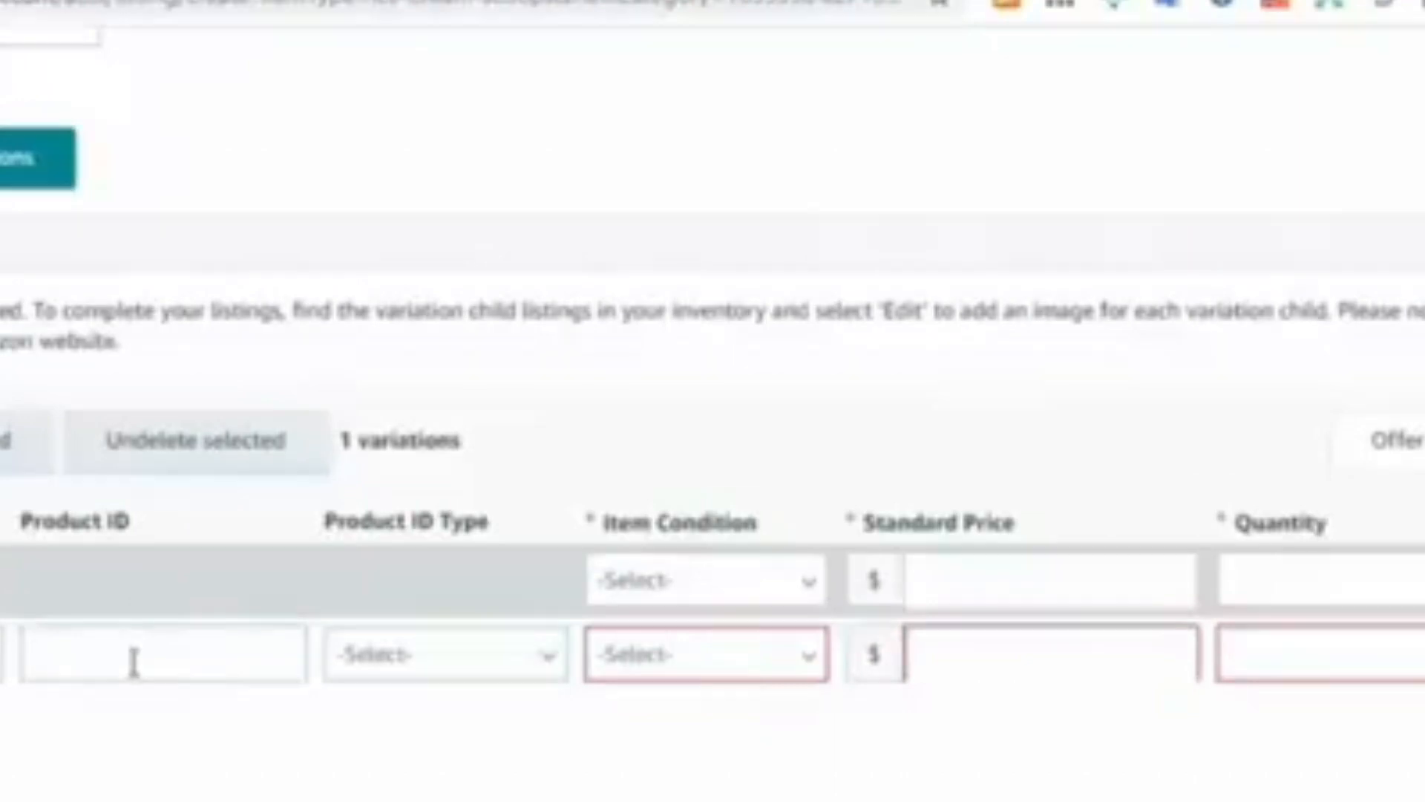
click(383, 656)
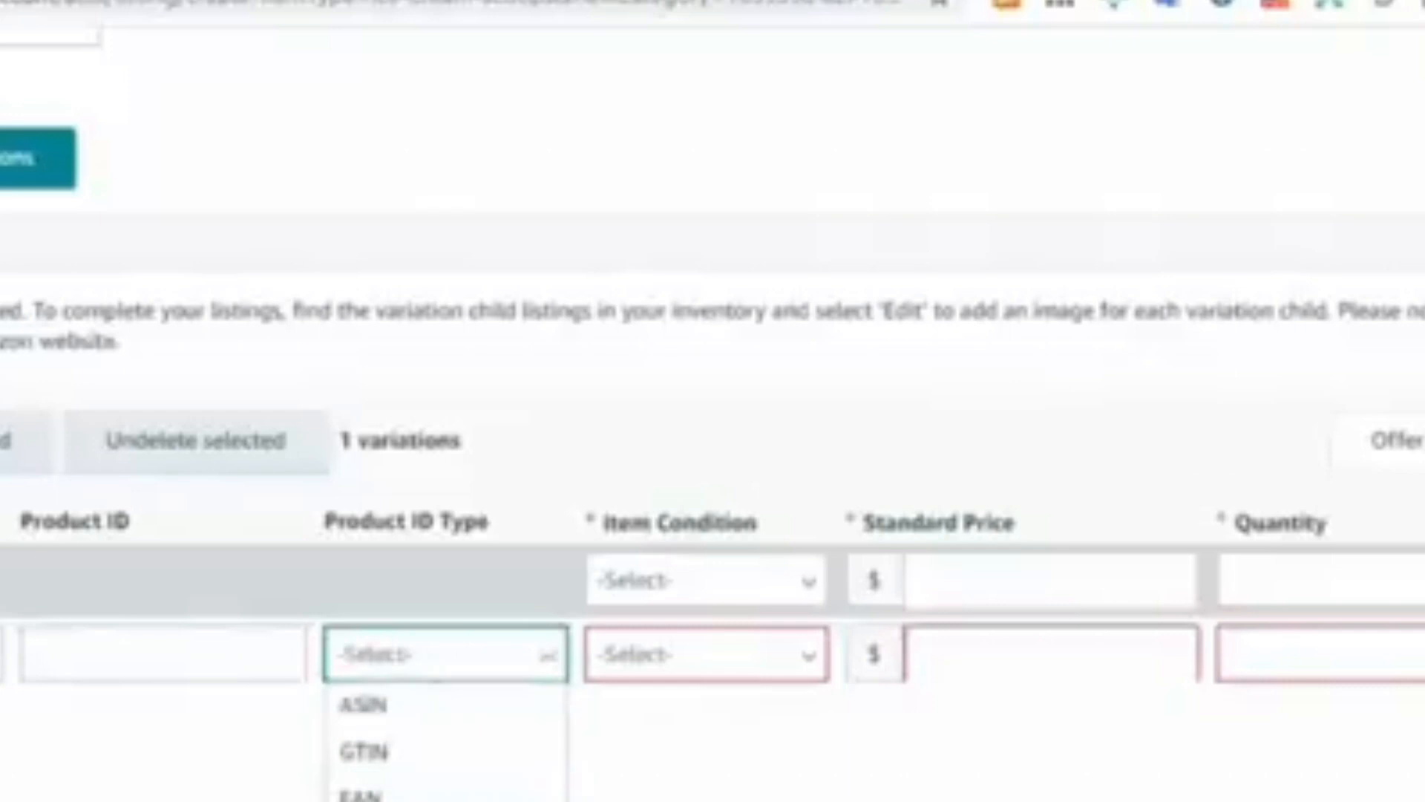
click(362, 801)
click(776, 661)
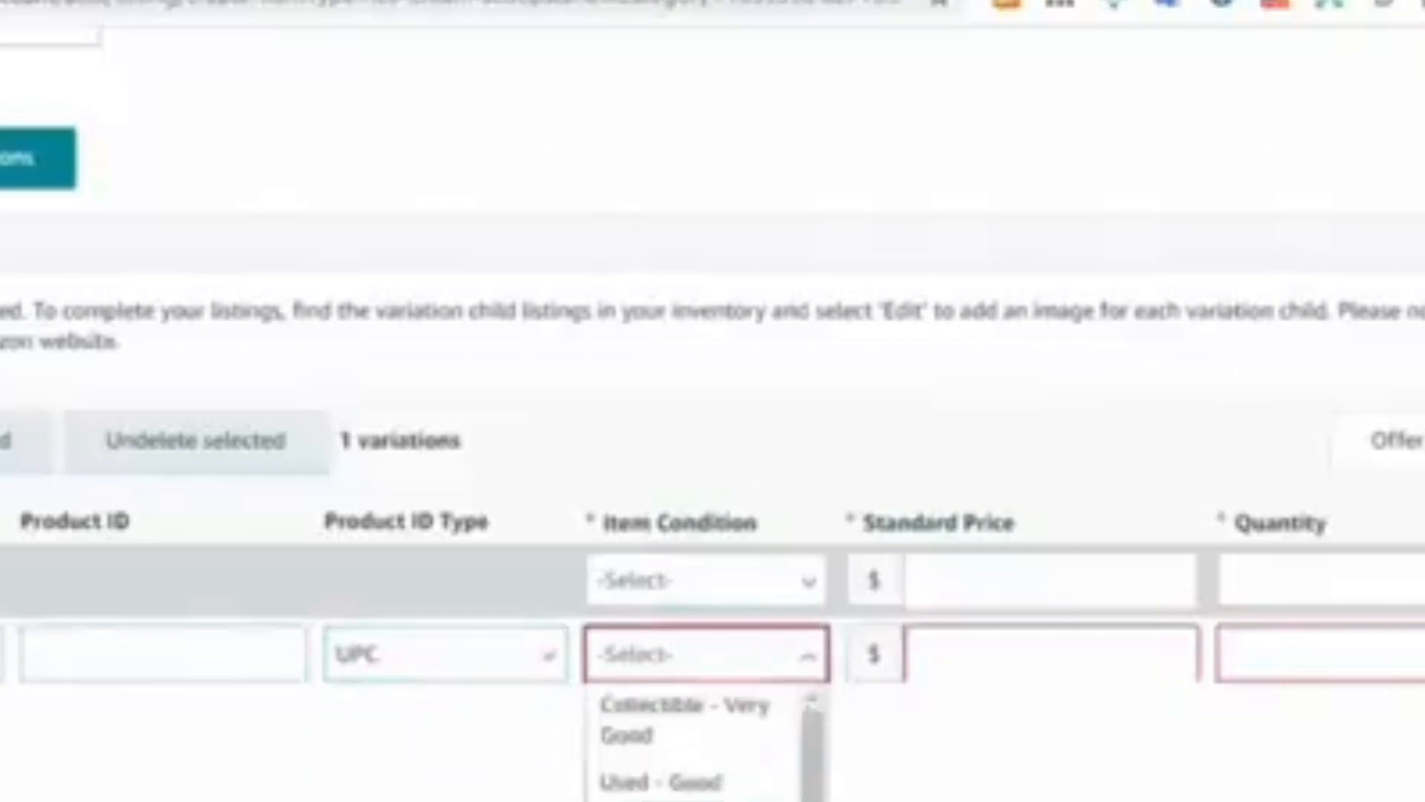
scroll(698, 787, down, 3)
click(668, 801)
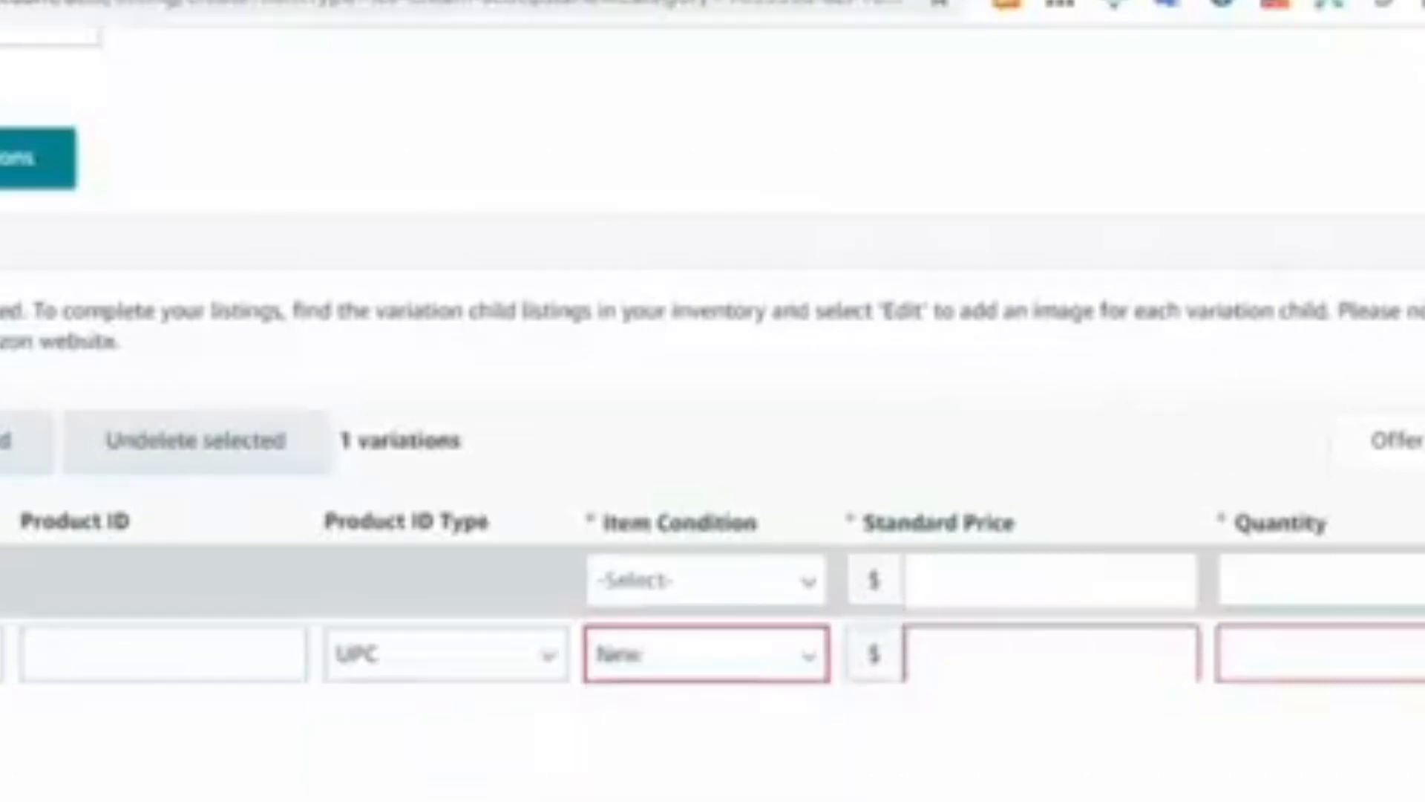
Step: Set the variation's Standard Price to $13.99 and its Quantity to 200
click(1033, 674)
text(1)
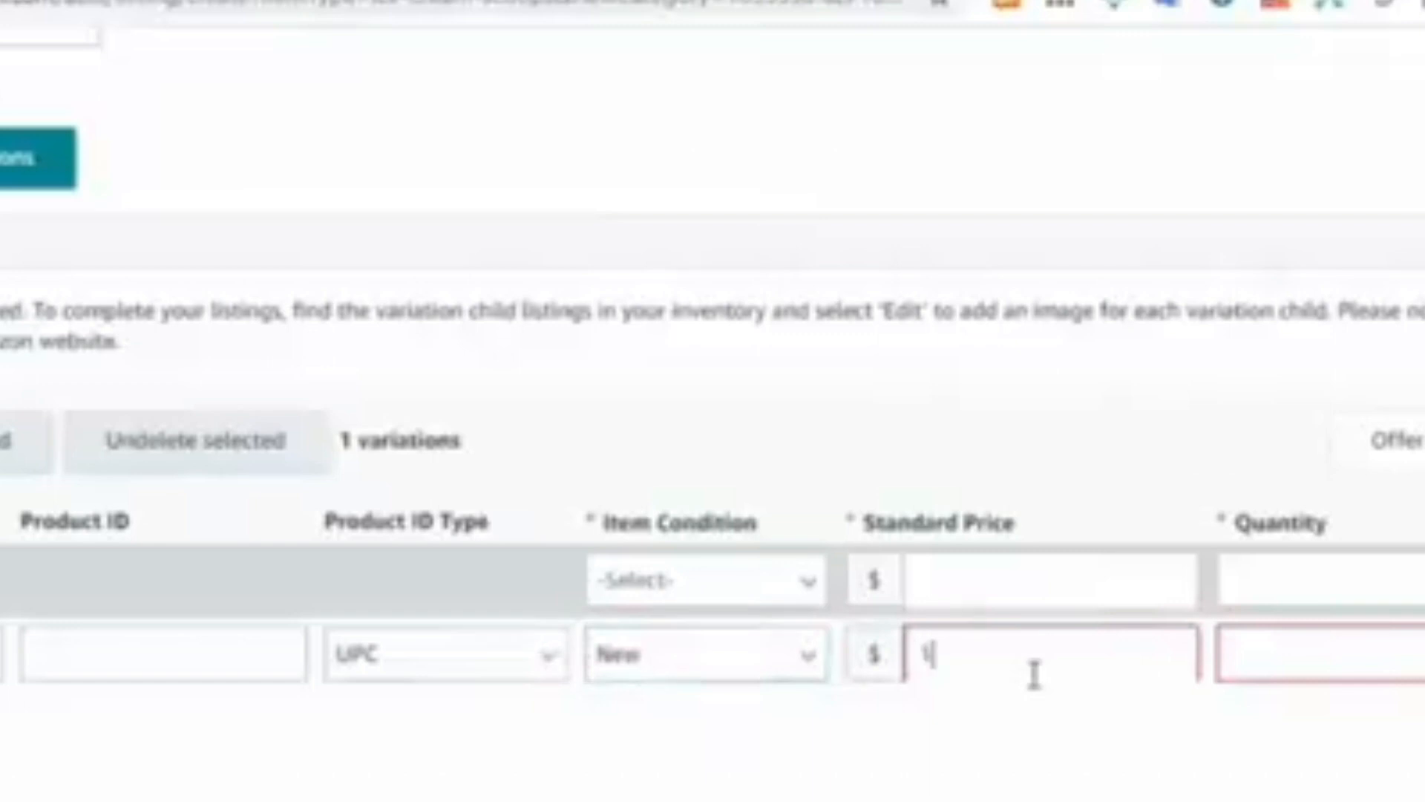
text(3.99)
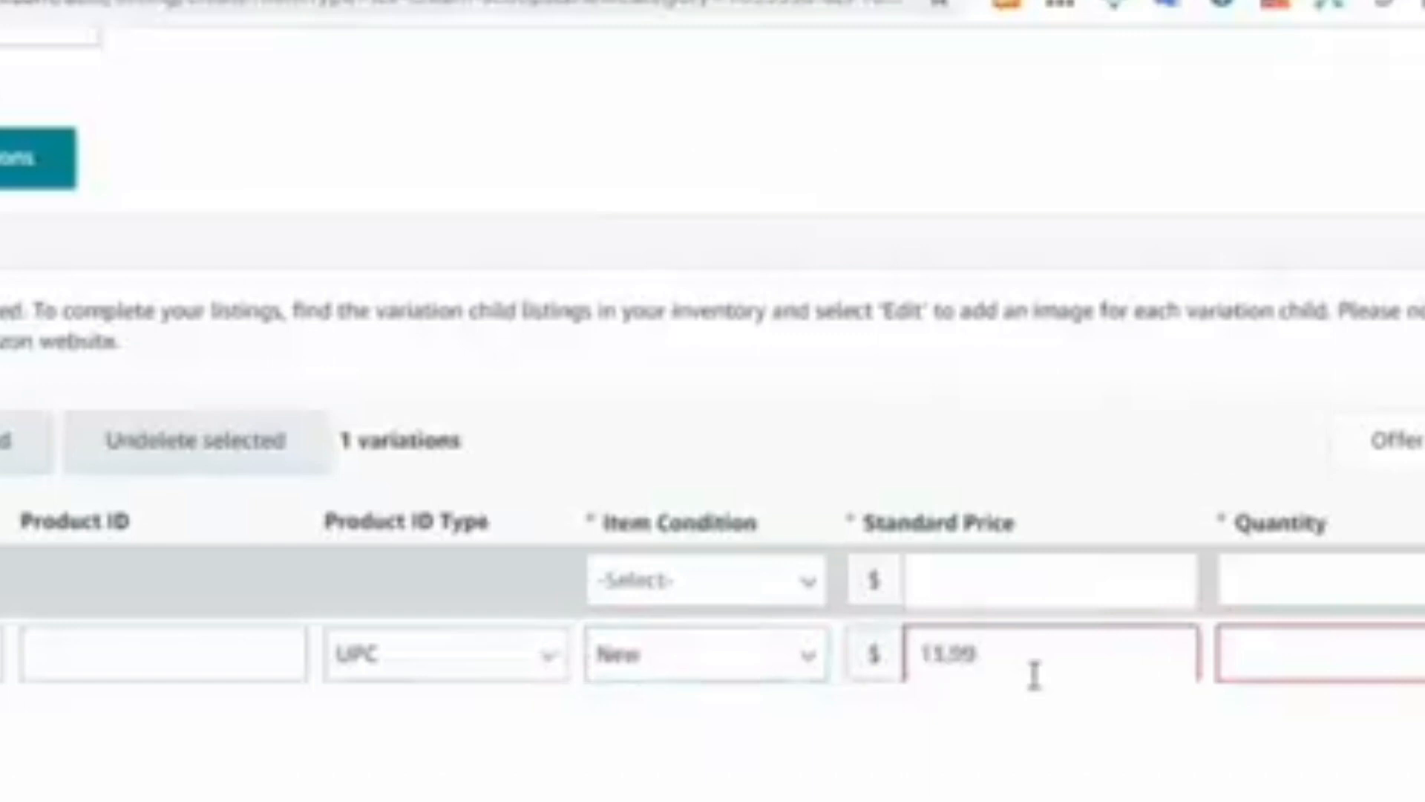
click(1261, 657)
text(20)
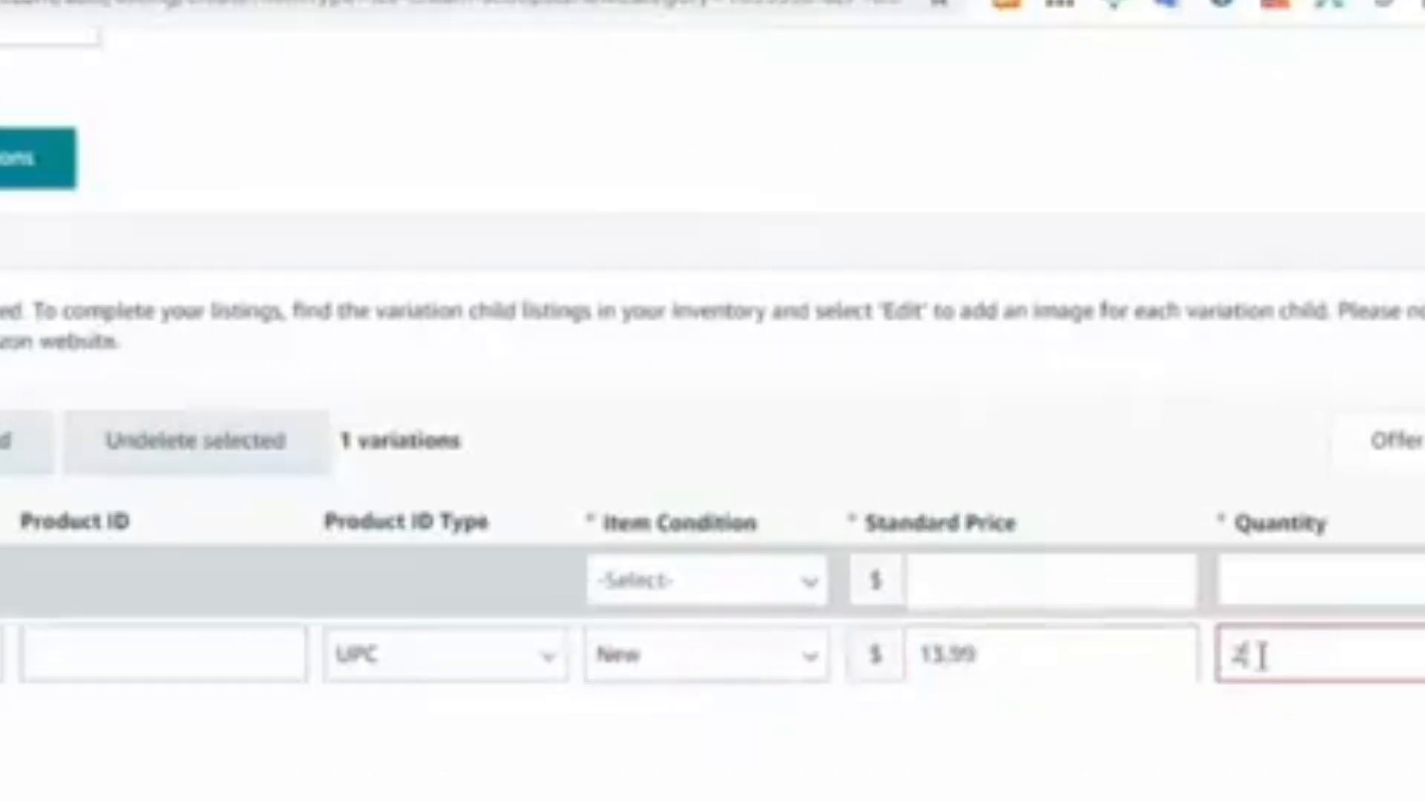
text(0)
key(Tab)
Step: In the listing's Offer section, set the Quantity to 500 and the Max Order Quantity to 10
scroll(1272, 793, up, 5)
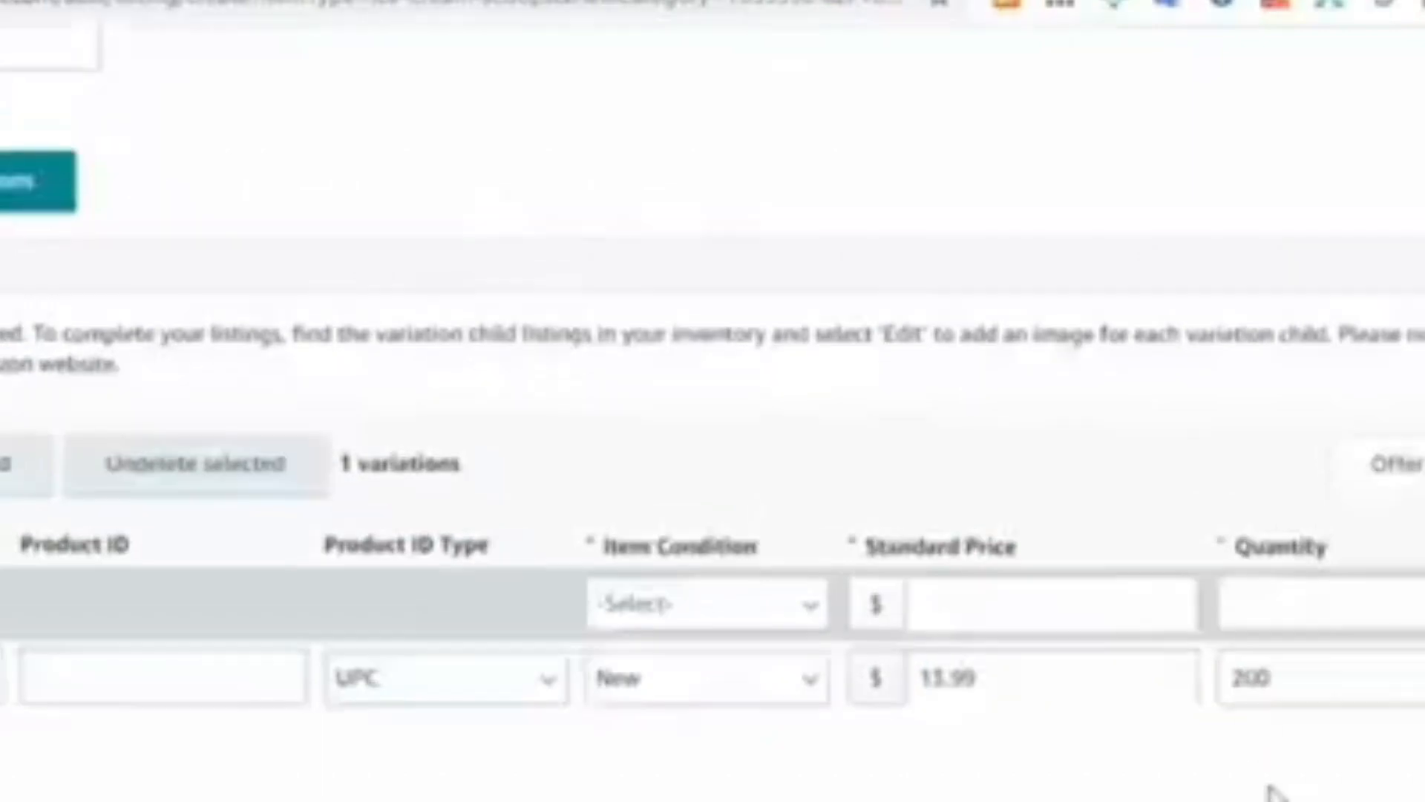
click(461, 127)
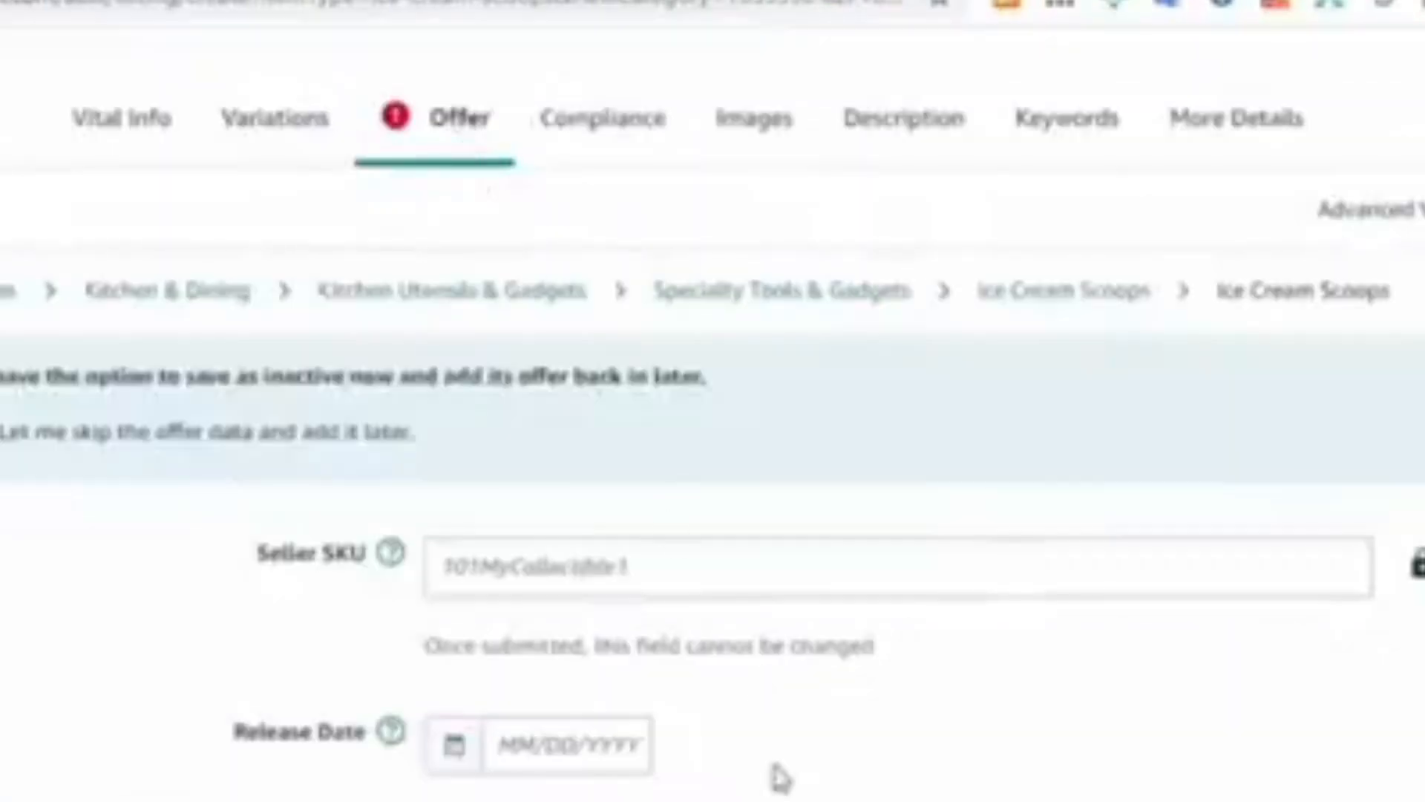
scroll(423, 738, down, 5)
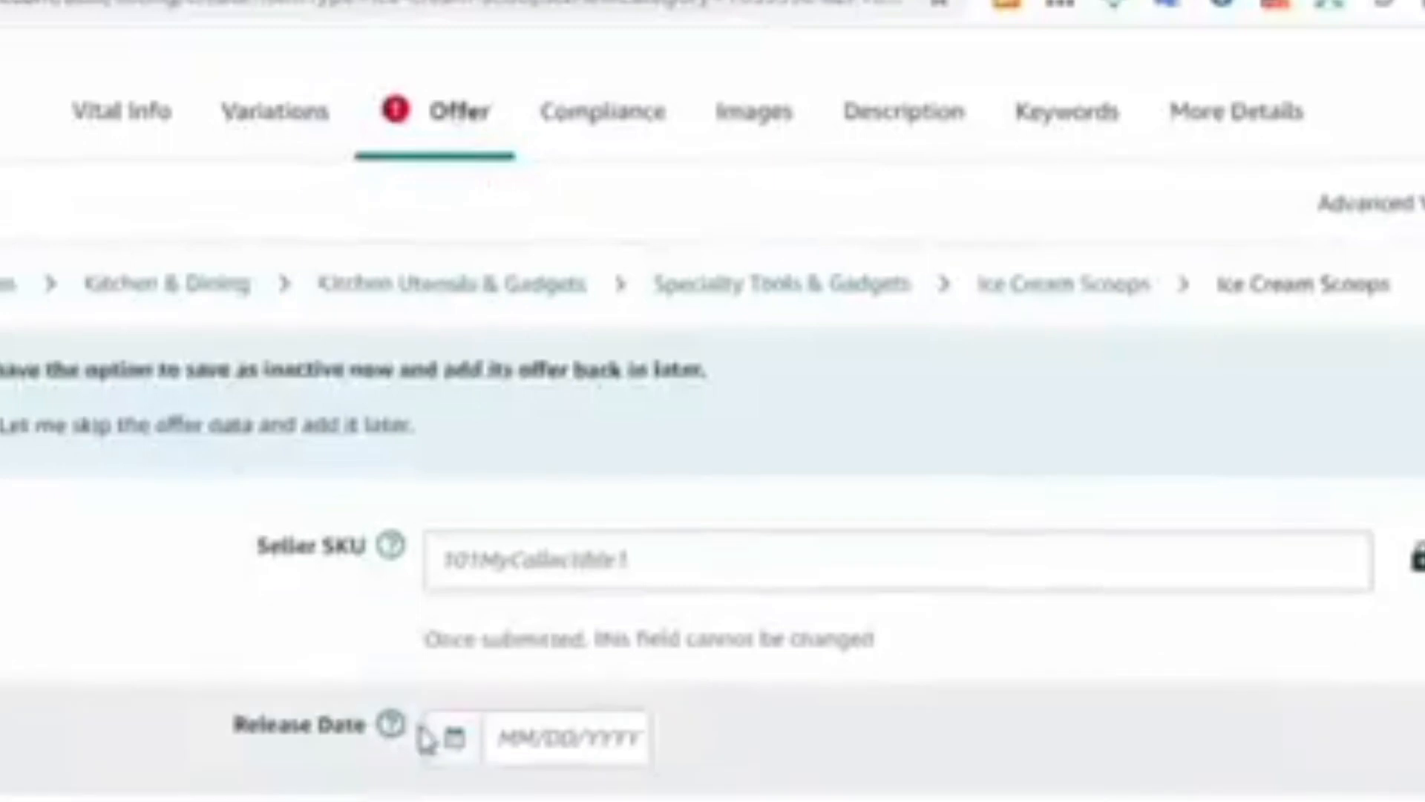
scroll(653, 631, down, 13)
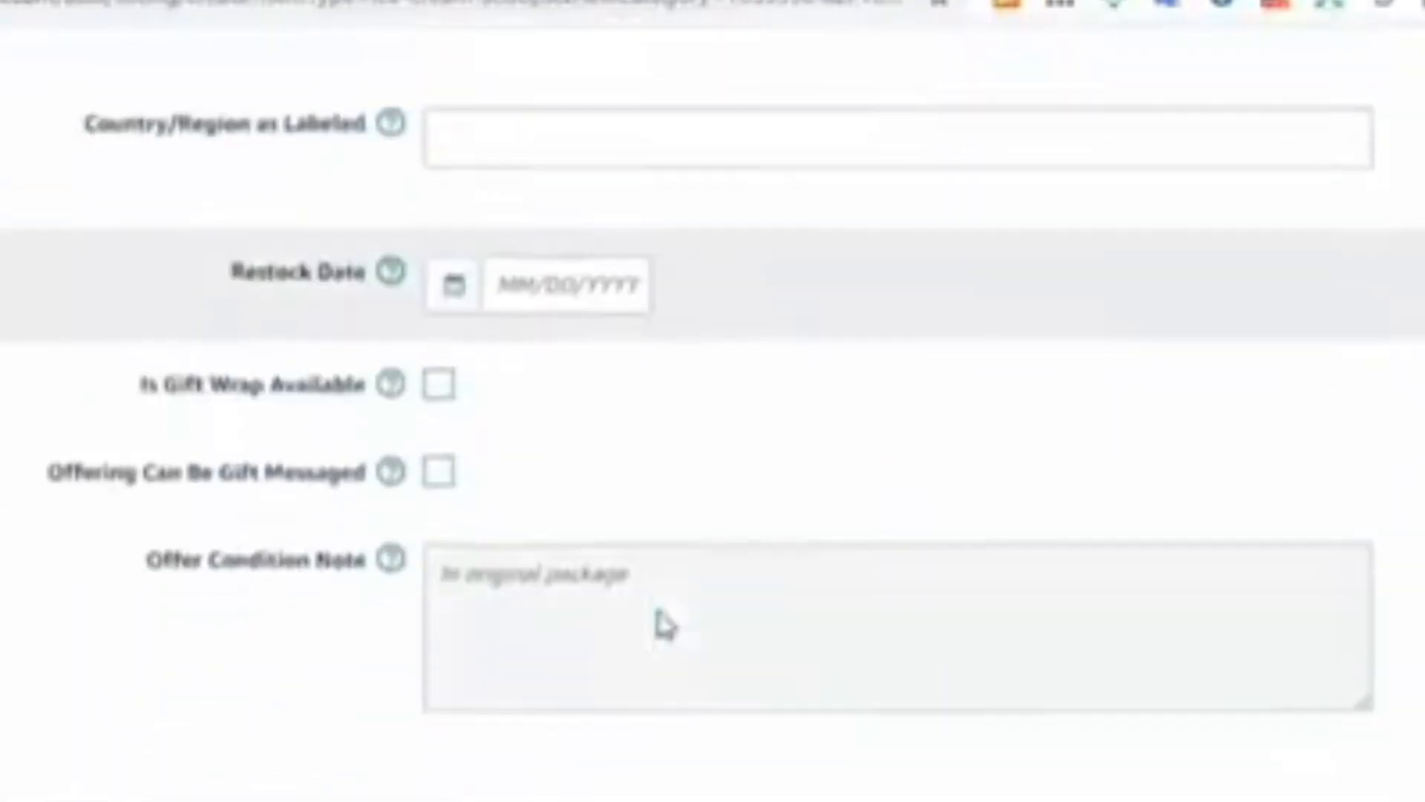
scroll(646, 681, down, 4)
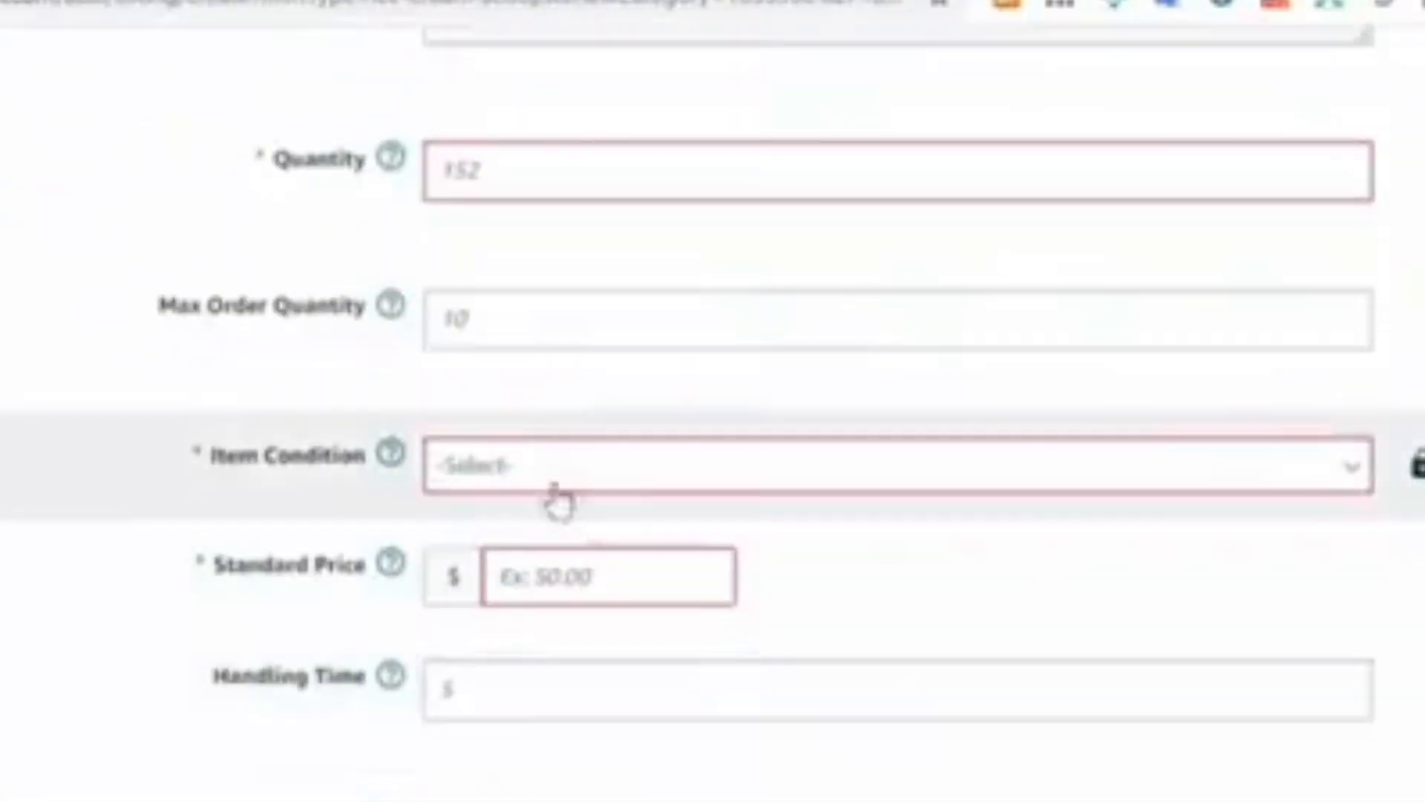
click(523, 176)
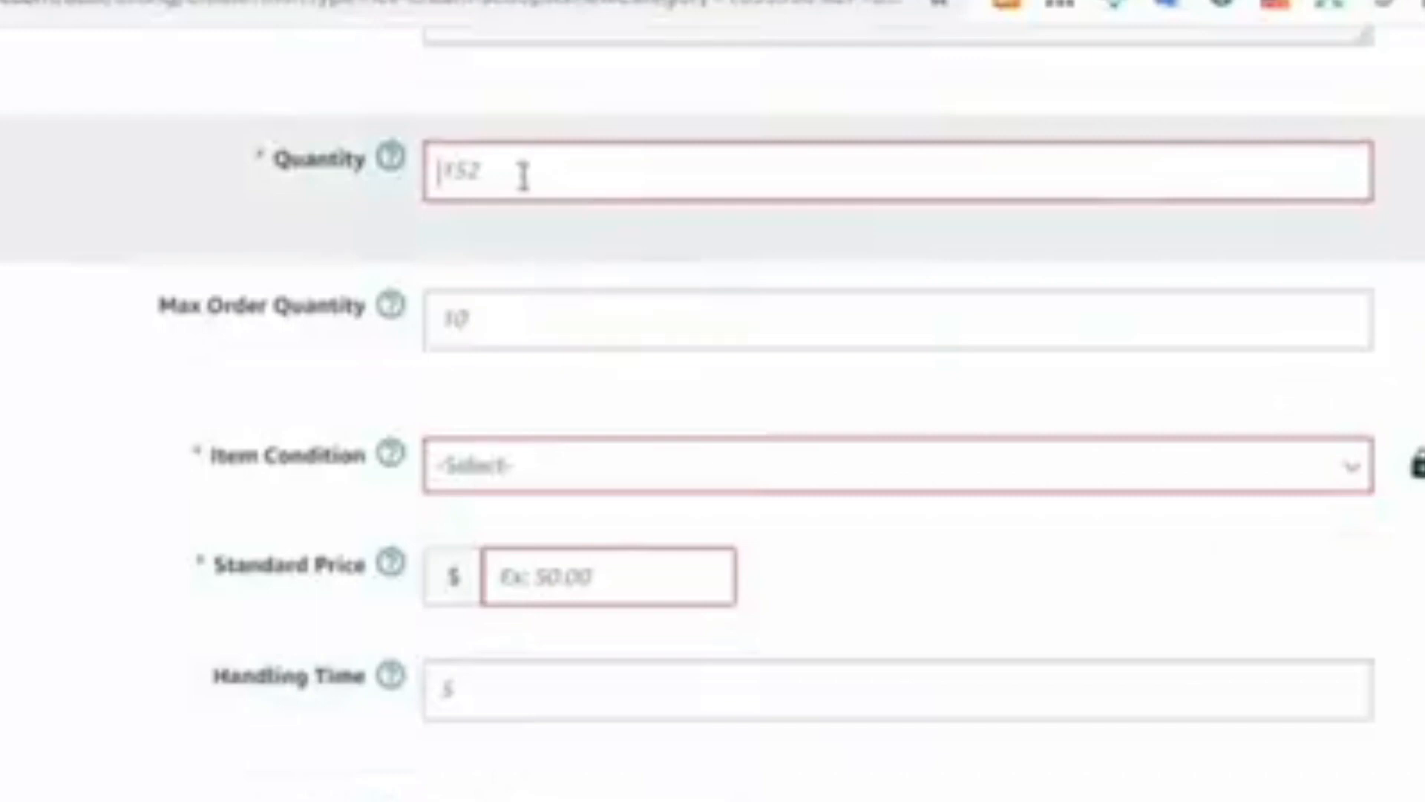
text(500)
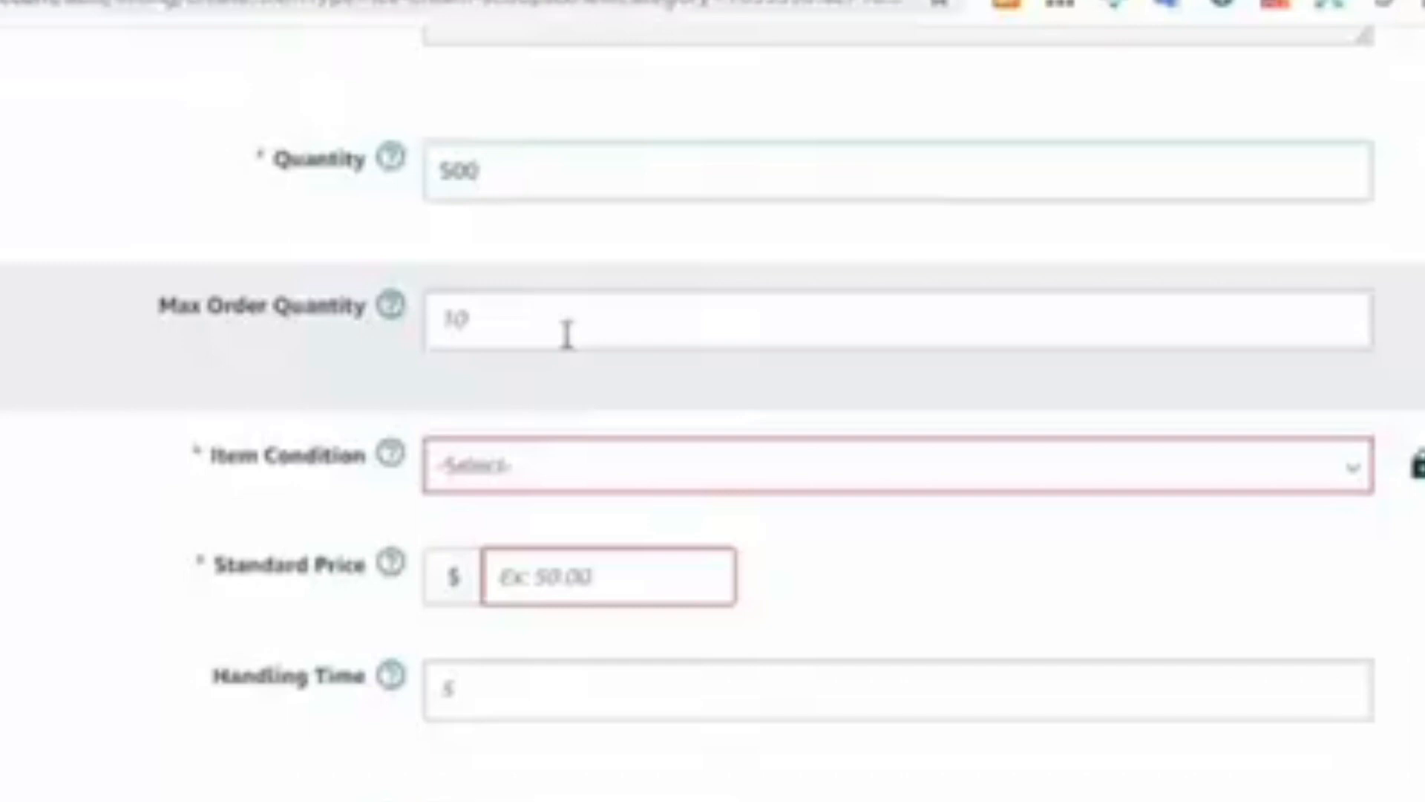
click(567, 334)
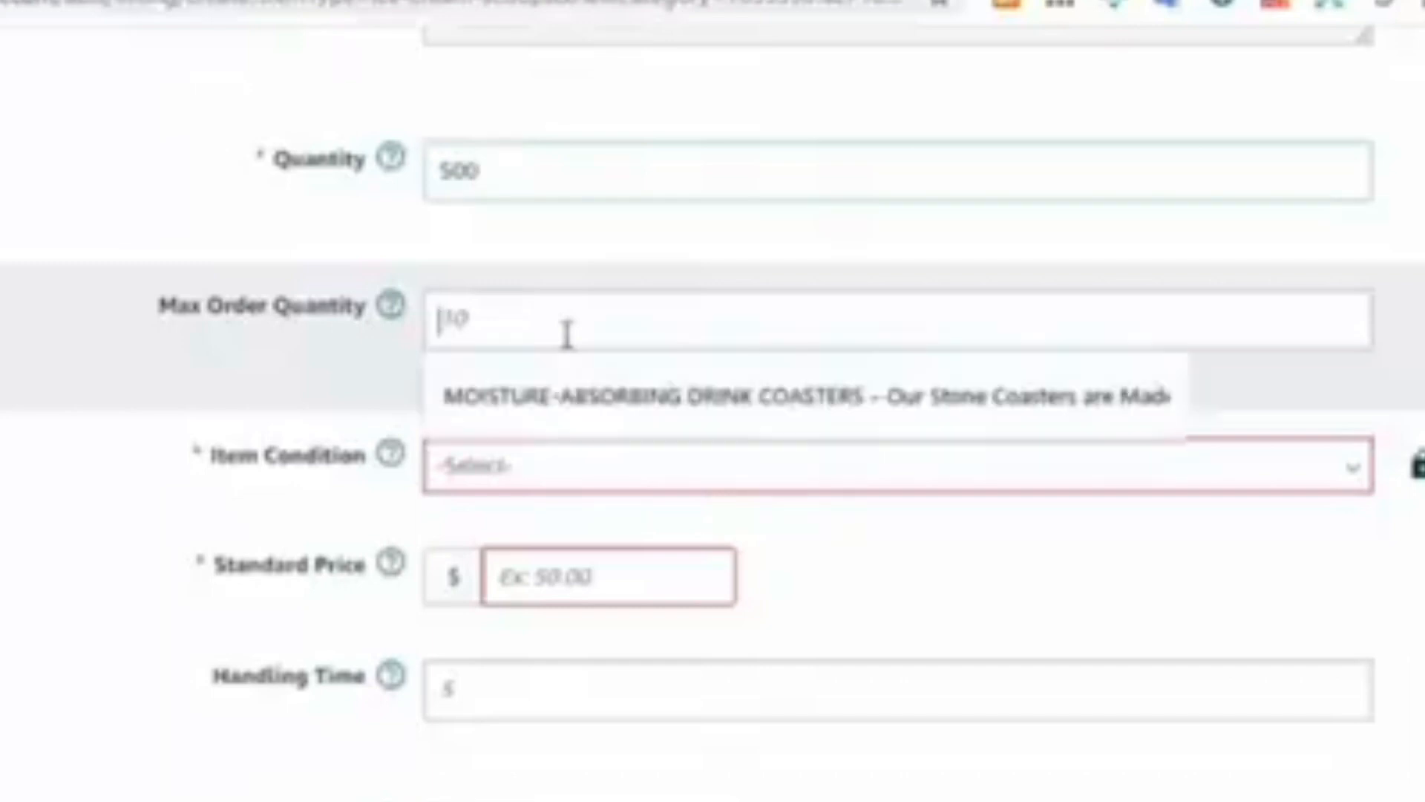
text(10)
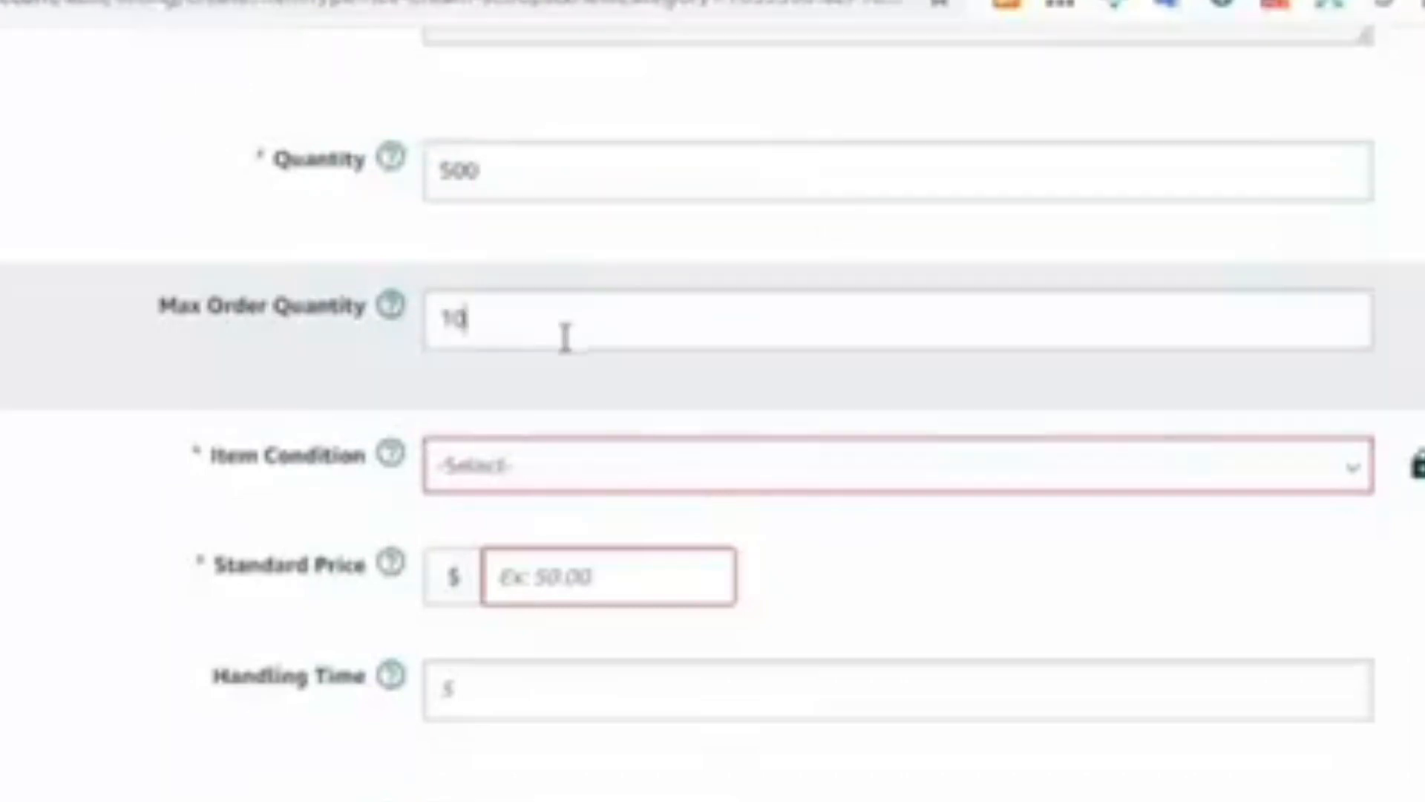
Step: Set the offer's Item Condition to New and its Standard Price to $13.99
click(578, 469)
click(553, 800)
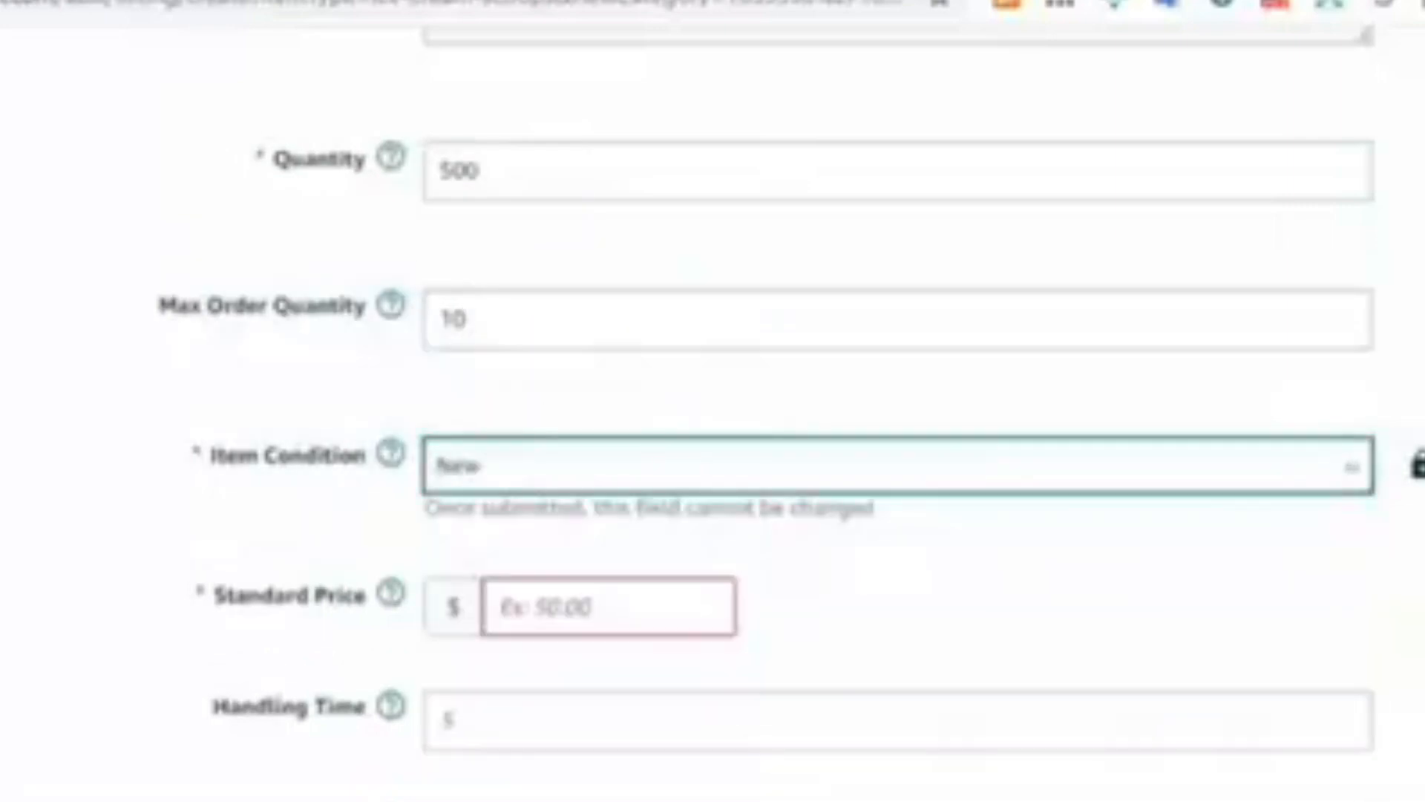
click(583, 607)
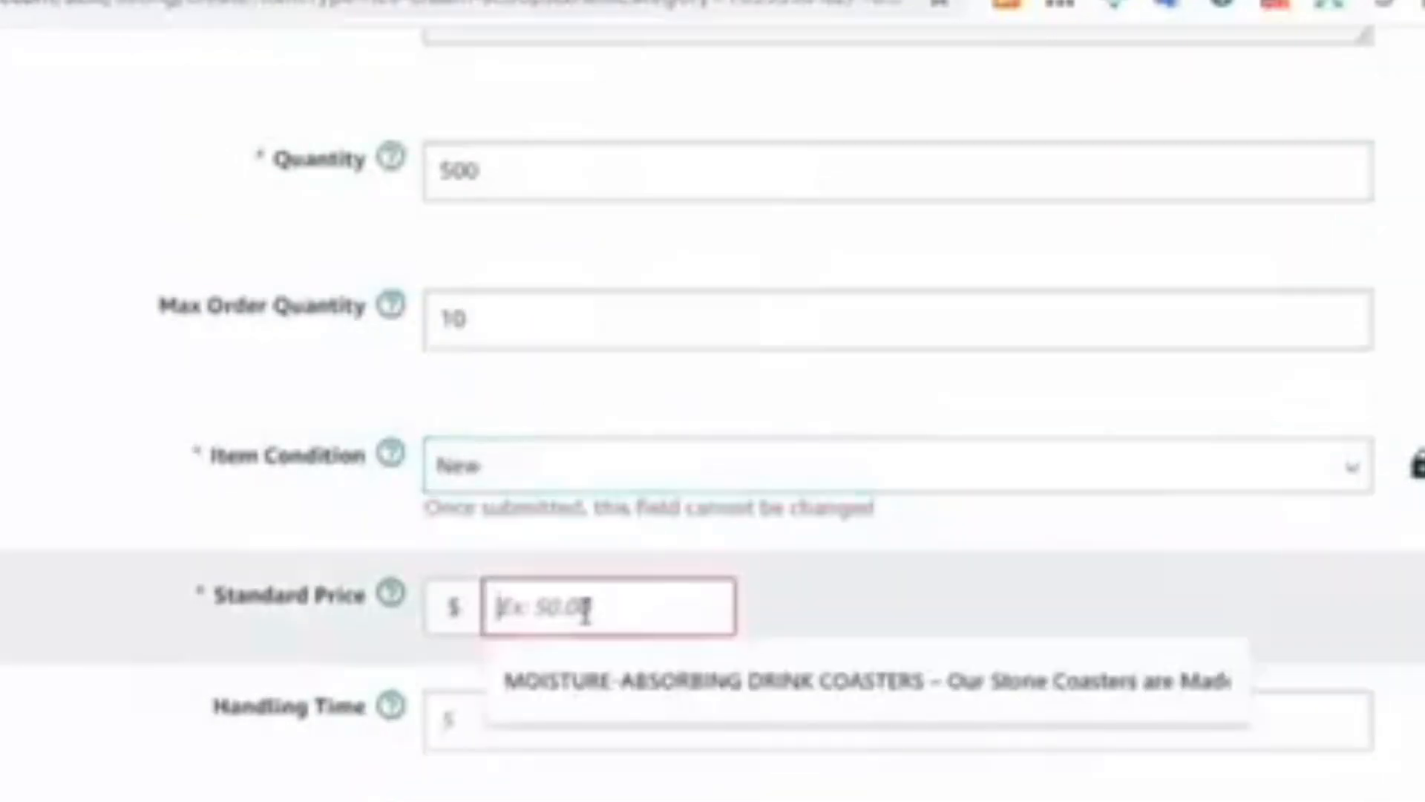
text(18)
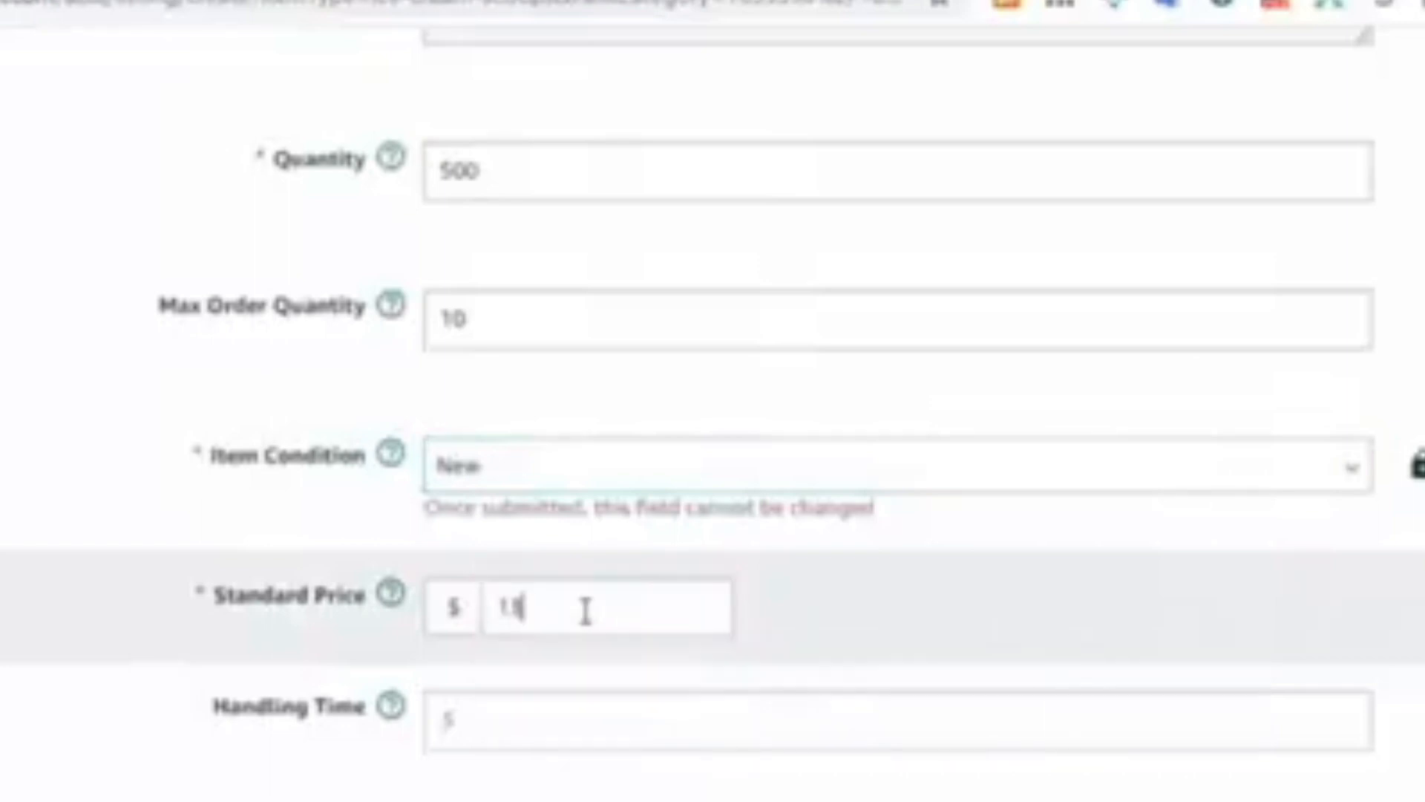
key(BackSpace)
text(3.99)
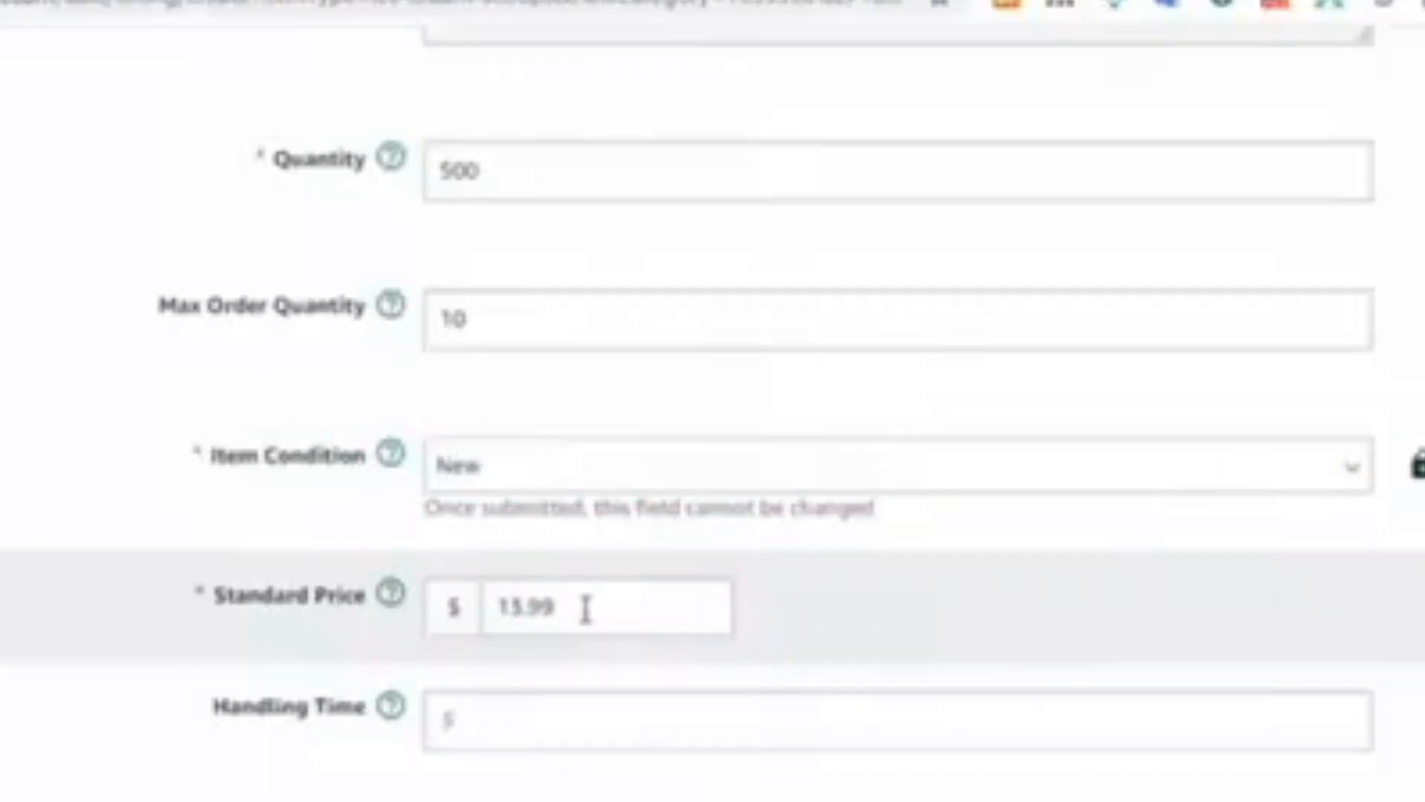
Step: Review the Offer section's fields and check the pricing on the Gorilla Grip ice cream scoop's Amazon product page
scroll(585, 607, down, 9)
scroll(483, 589, up, 13)
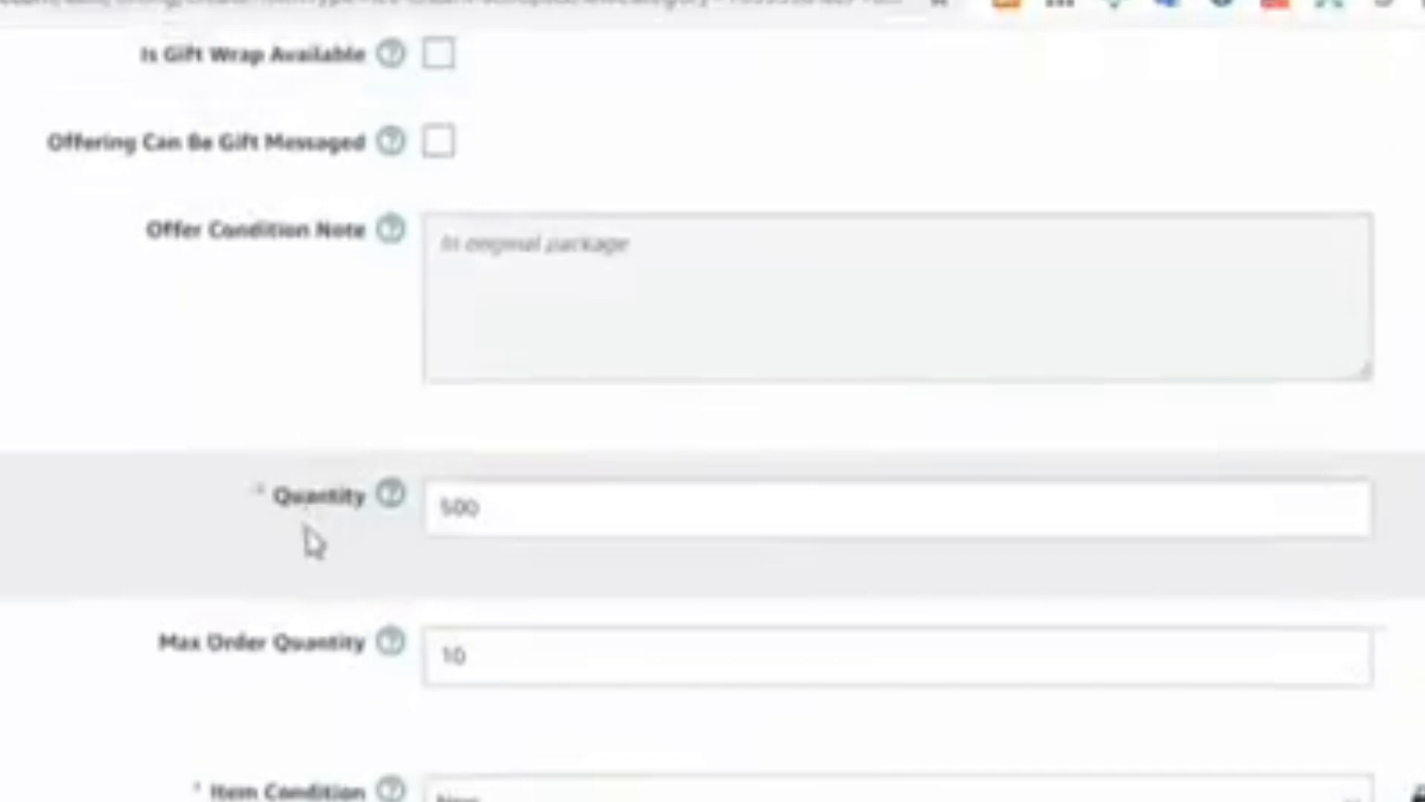
scroll(311, 542, up, 13)
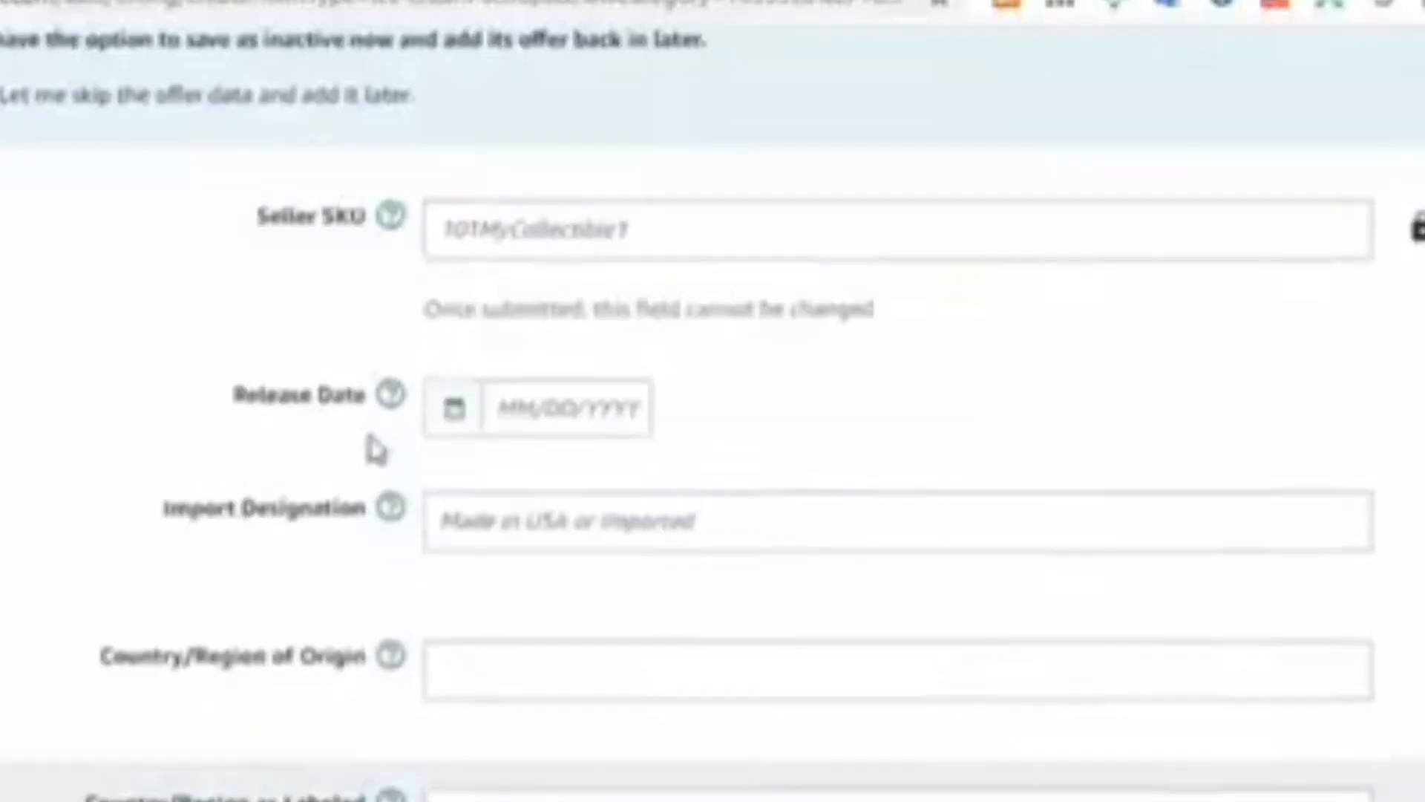
mouse_move(387, 504)
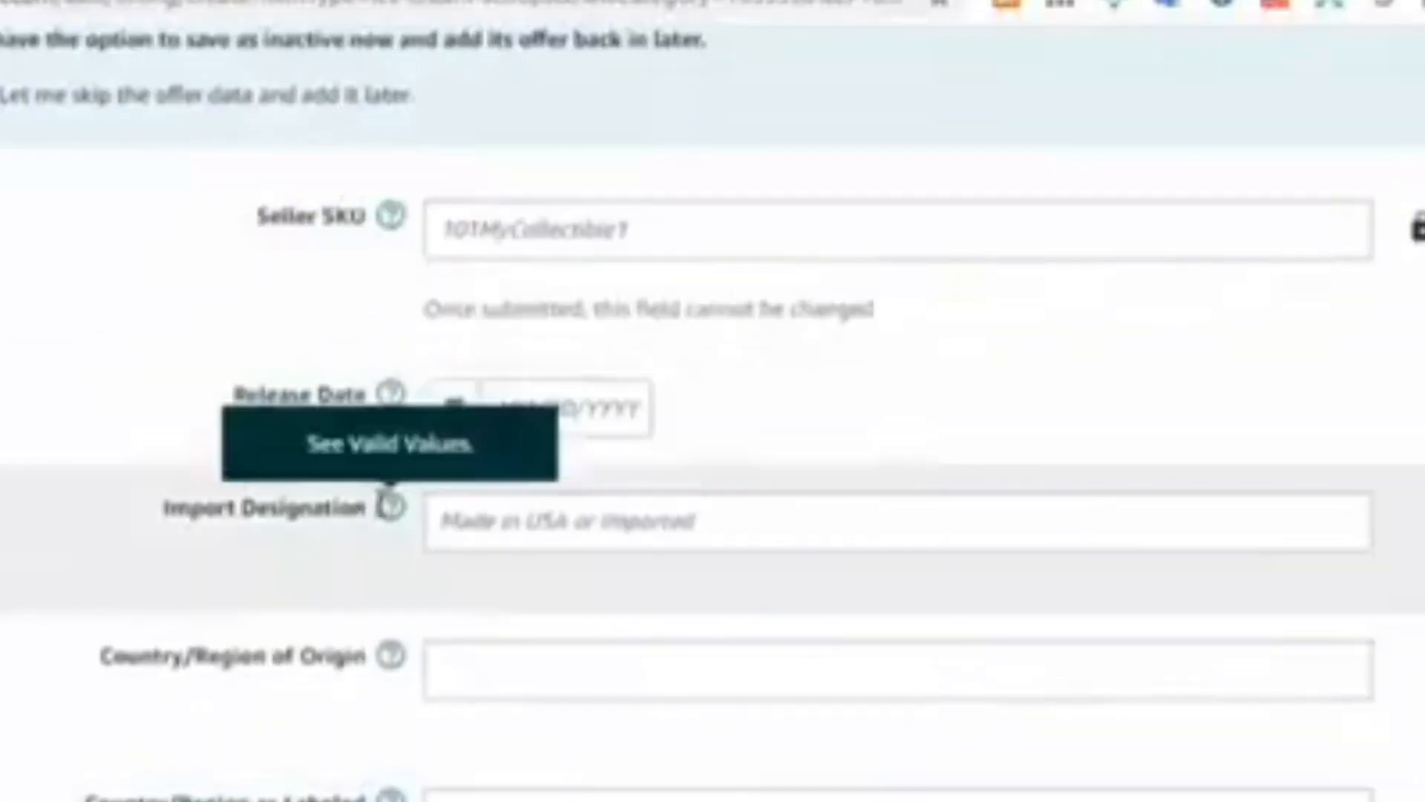
scroll(379, 535, down, 13)
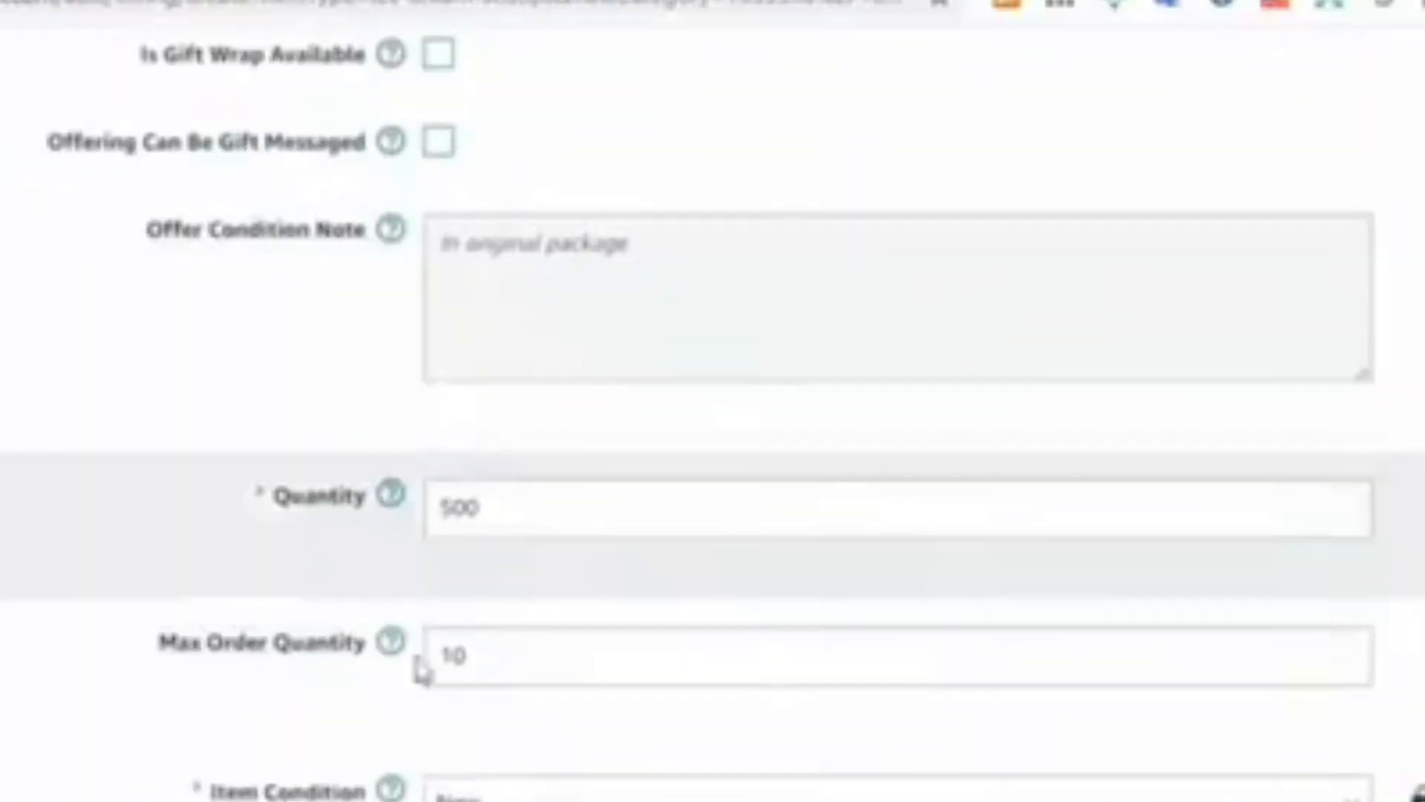
scroll(420, 668, down, 5)
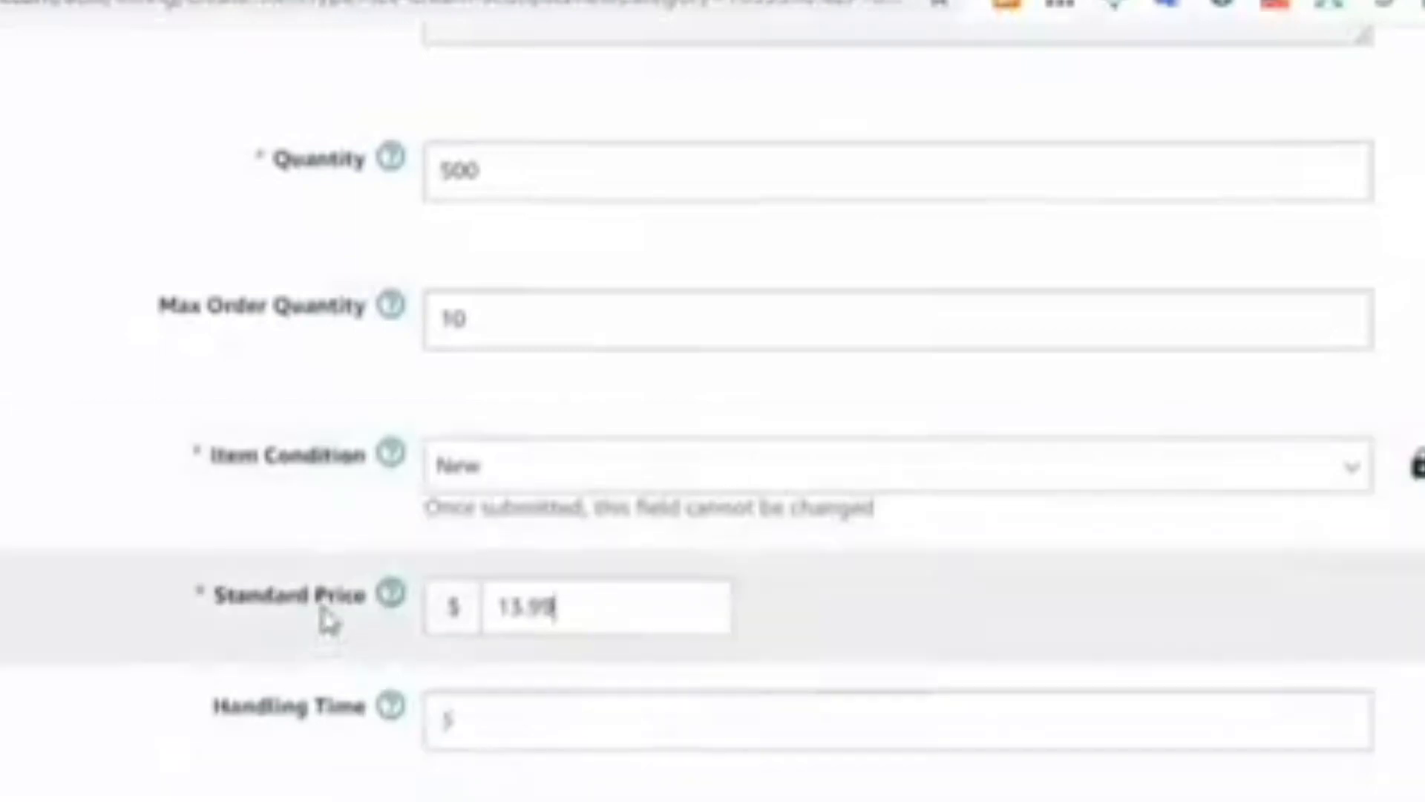
scroll(535, 695, down, 5)
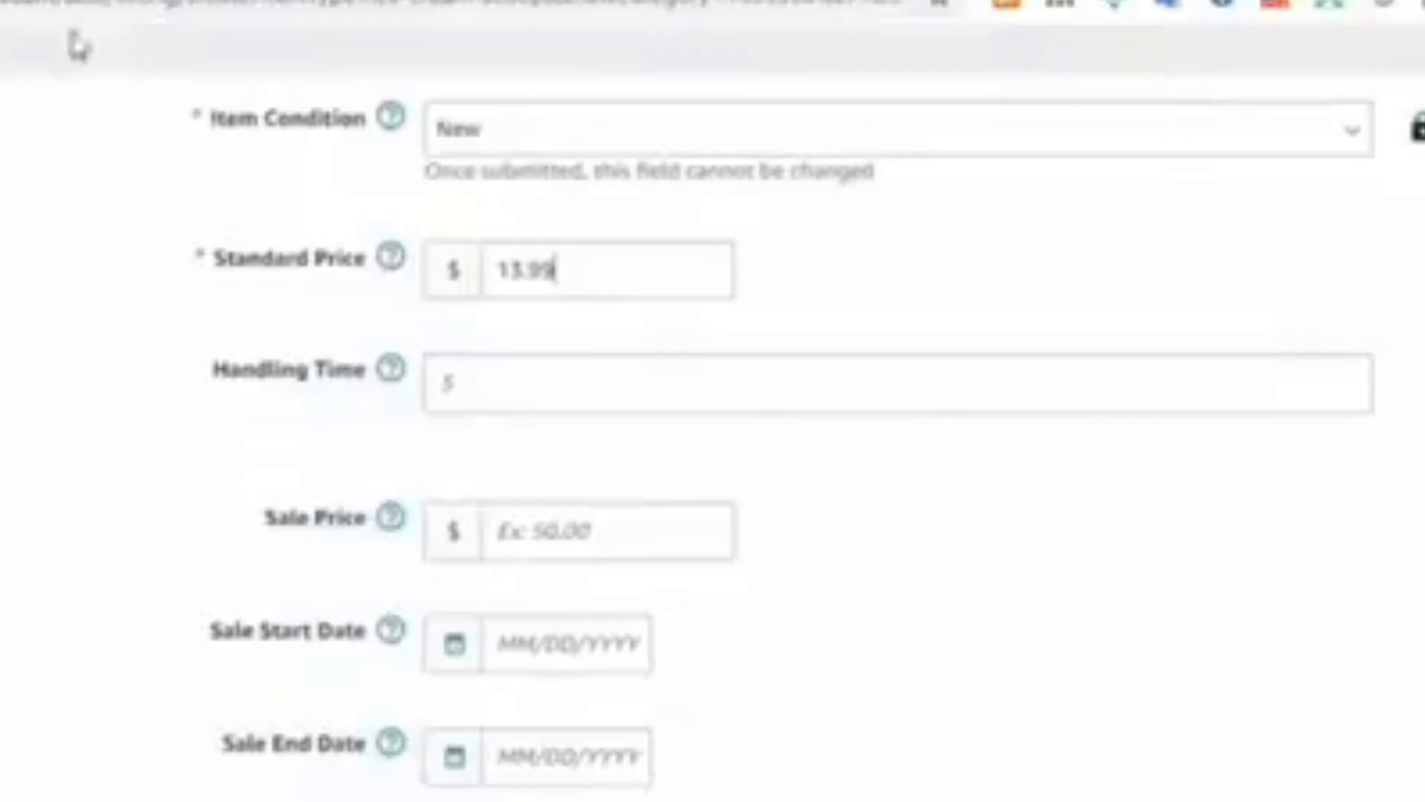
click(148, 2)
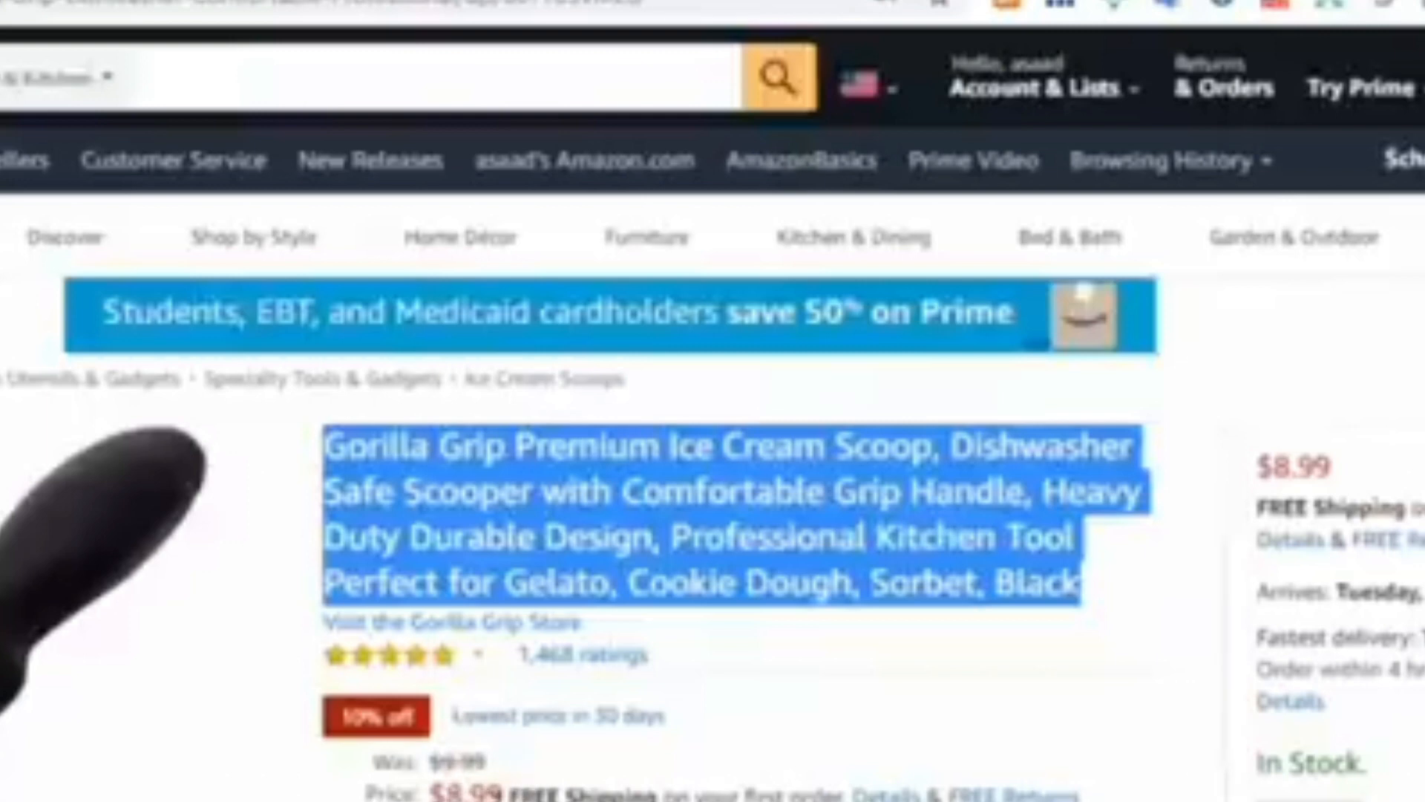
click(512, 2)
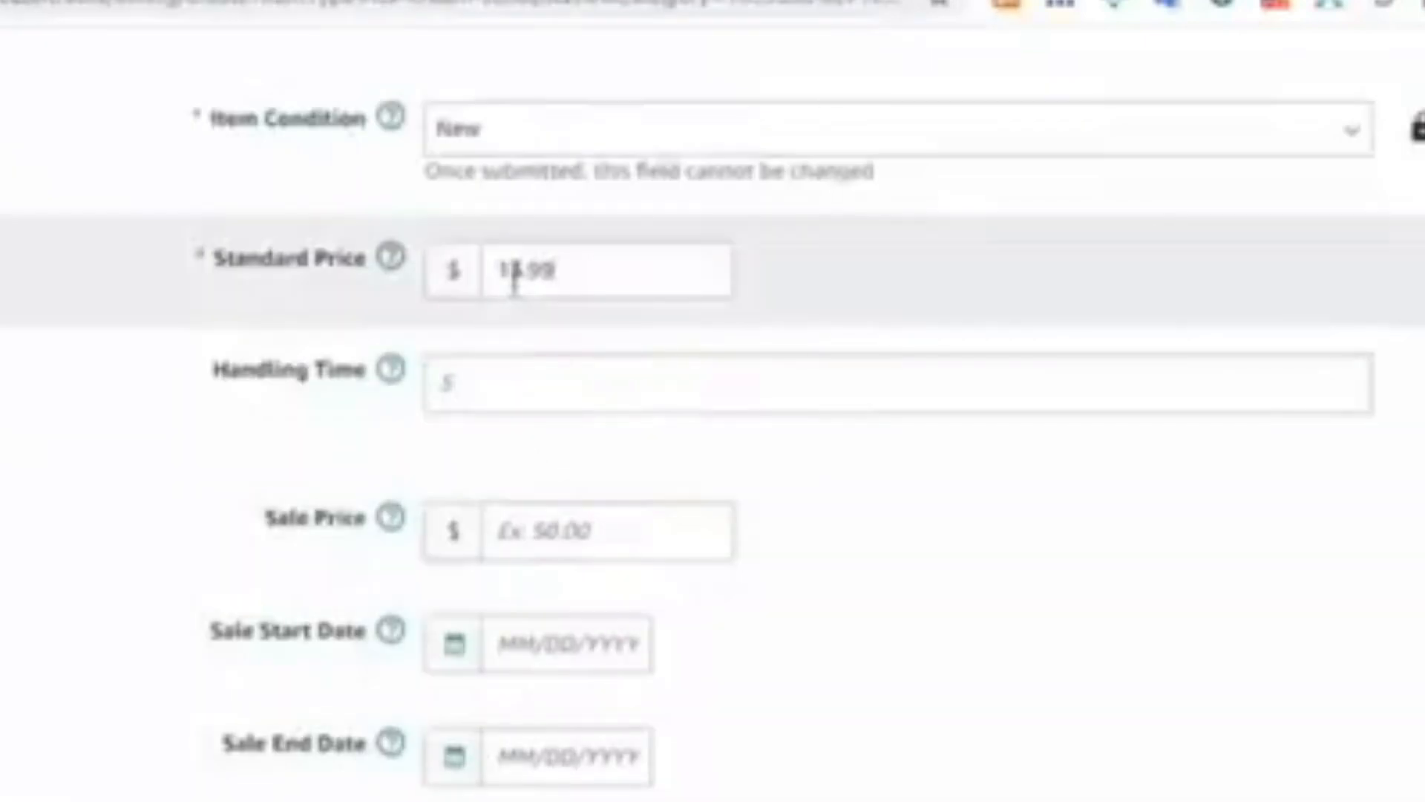
Step: Set the offer's Sale Price to $9.99
drag(504, 267, 594, 267)
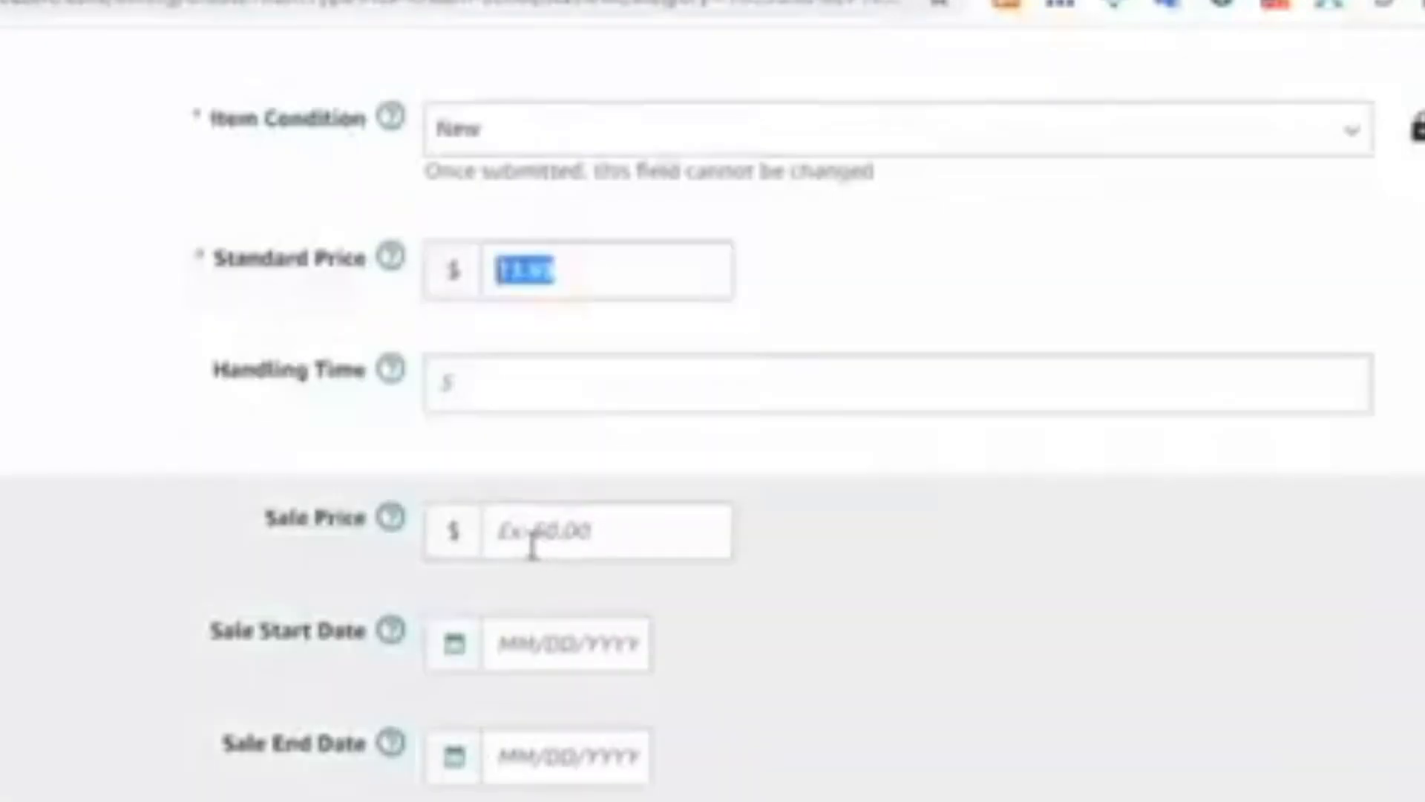
click(581, 528)
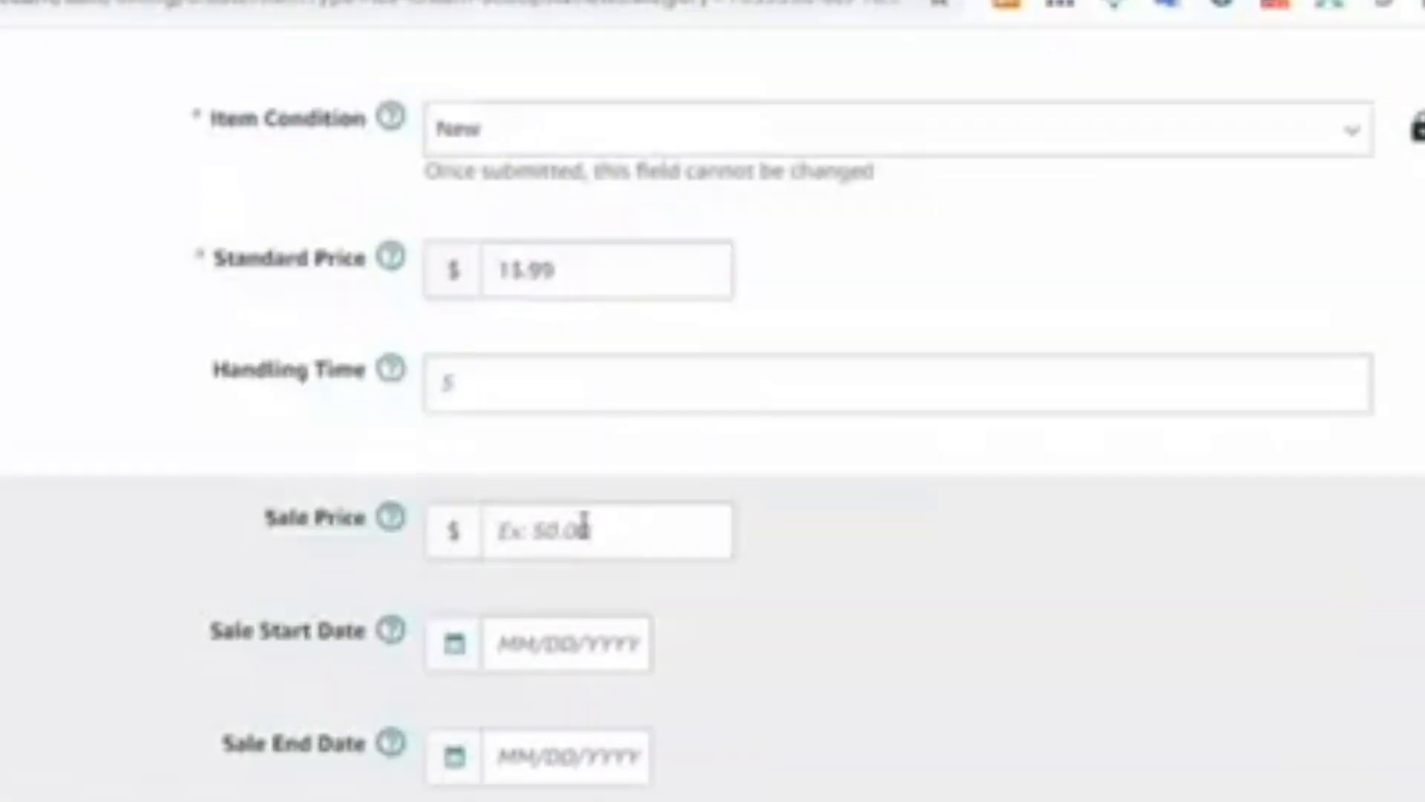
text(8)
text(.99)
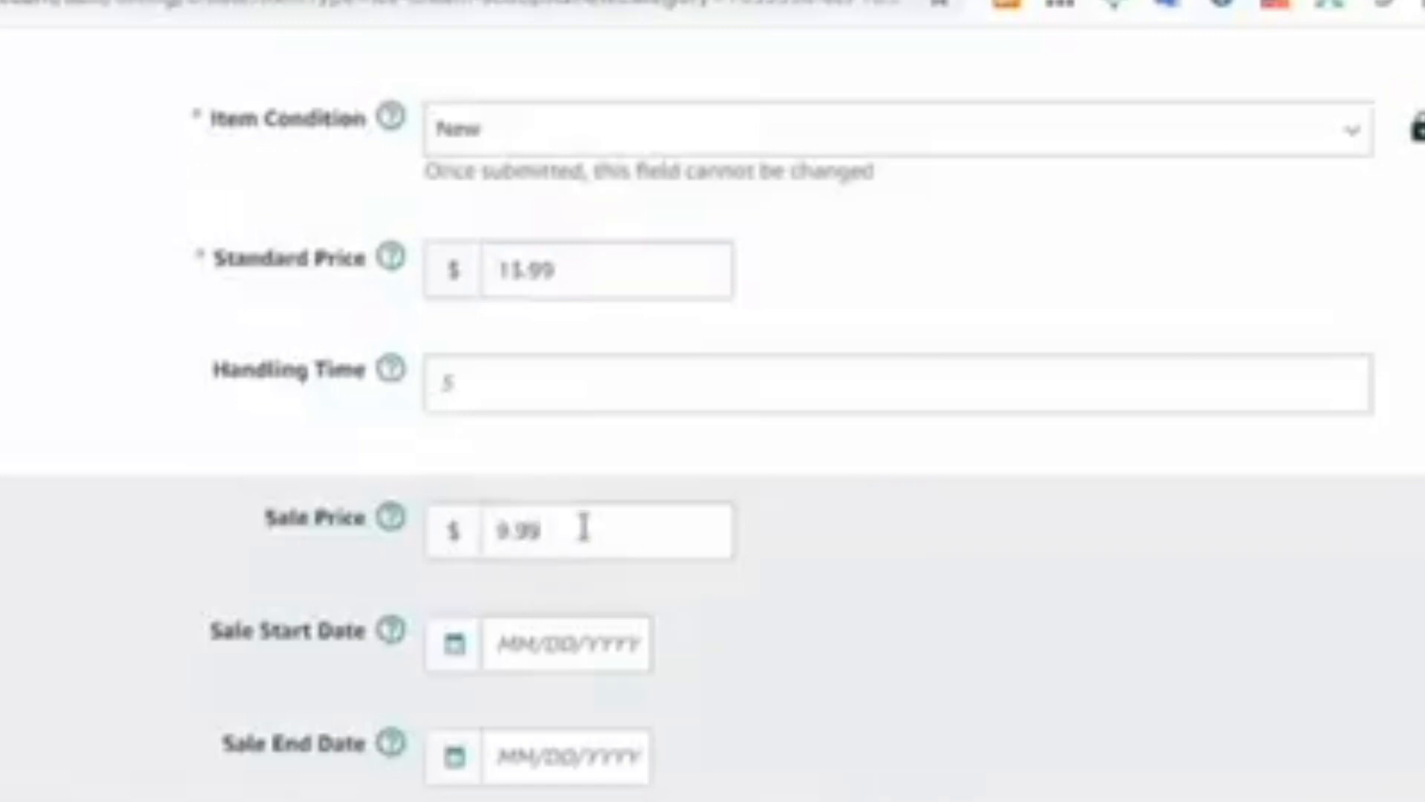
Step: Set the Sale Start Date to 09/04/2020 and choose a Sale End Date in September 2020
click(586, 651)
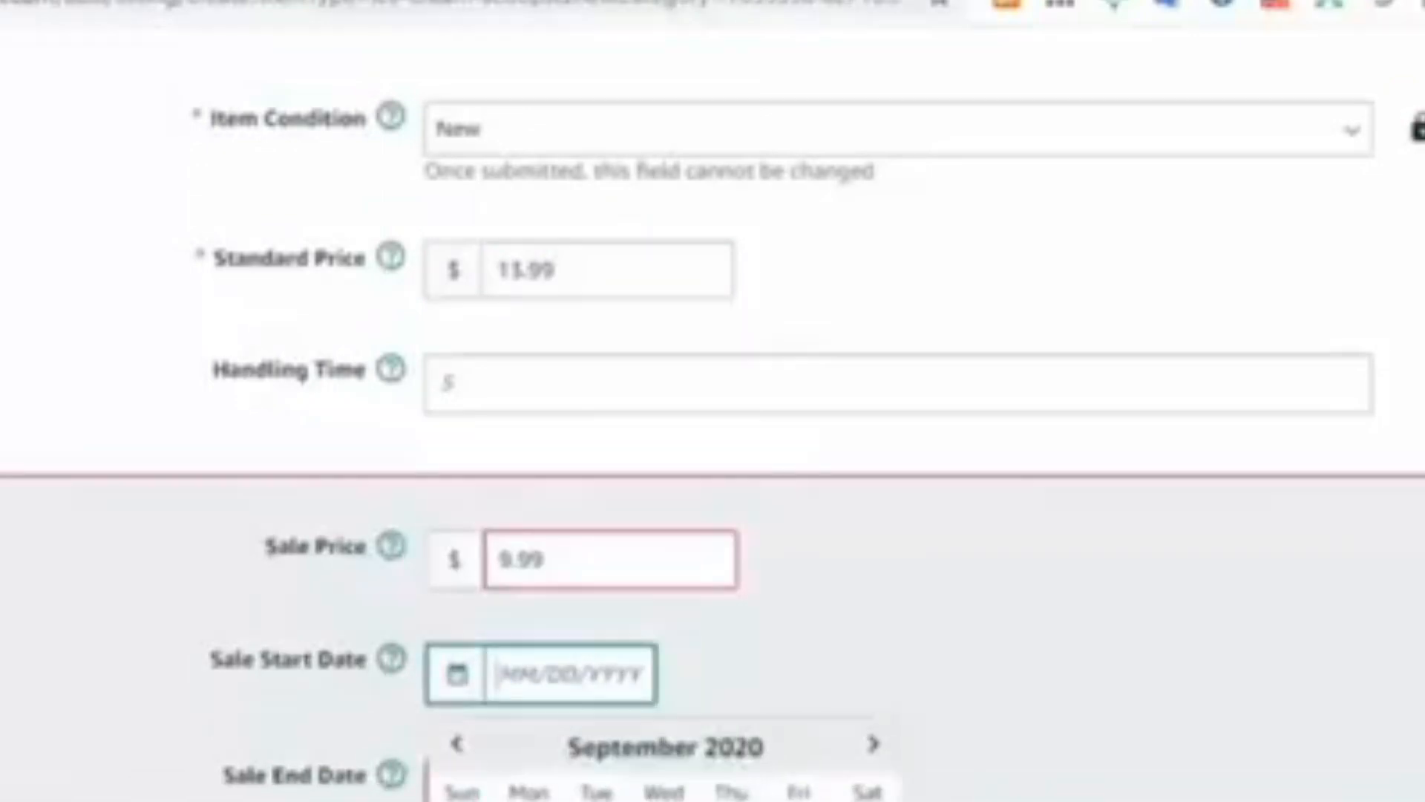
scroll(725, 737, down, 4)
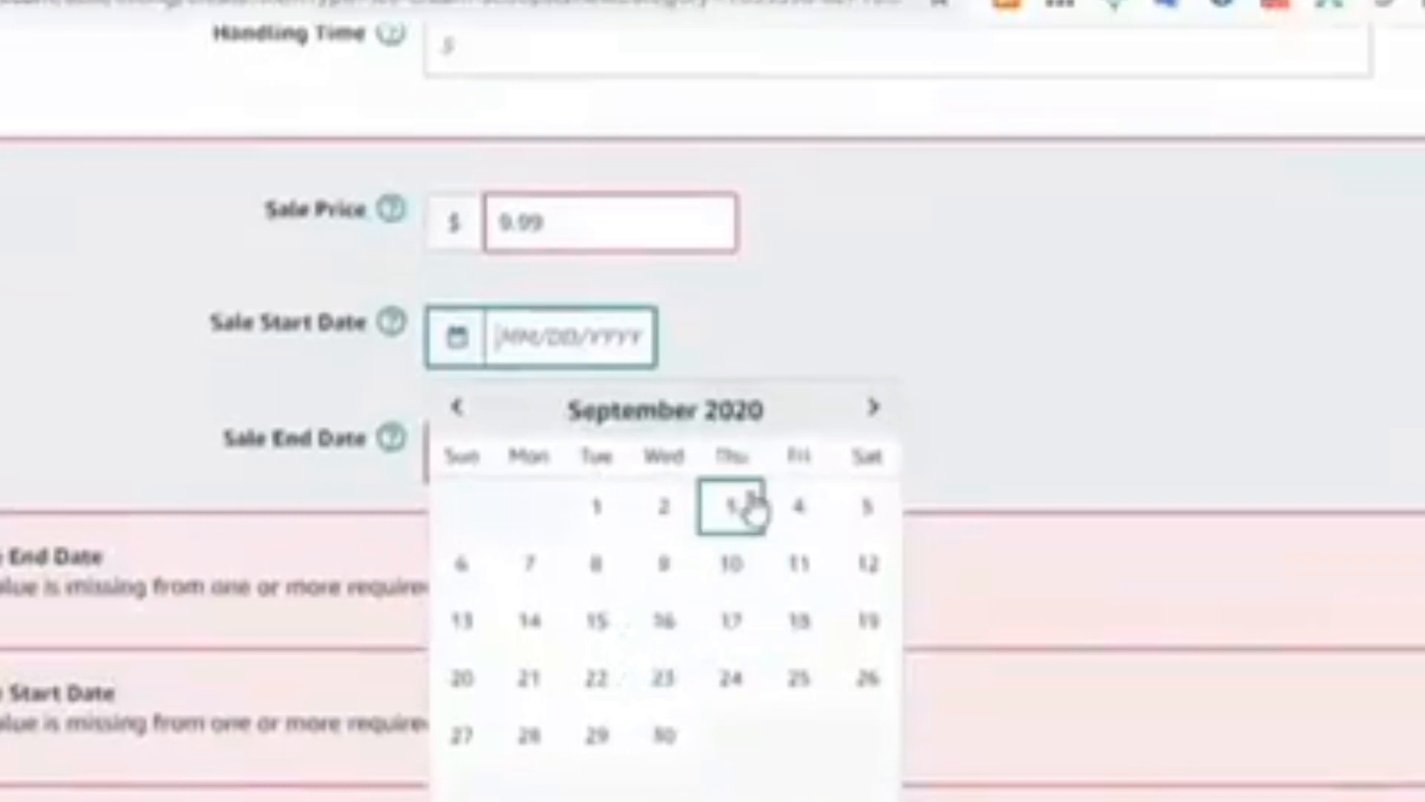
click(781, 520)
click(519, 451)
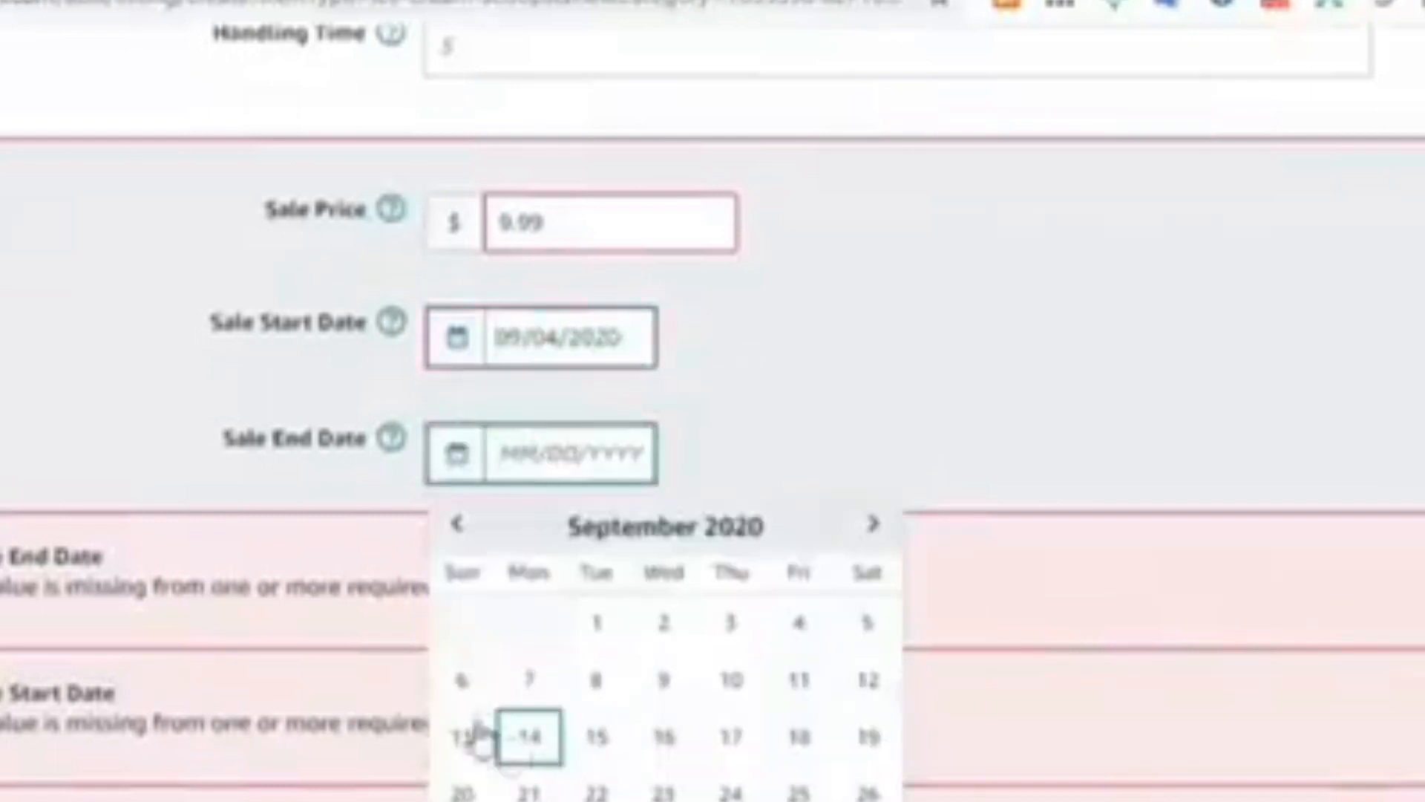
click(807, 698)
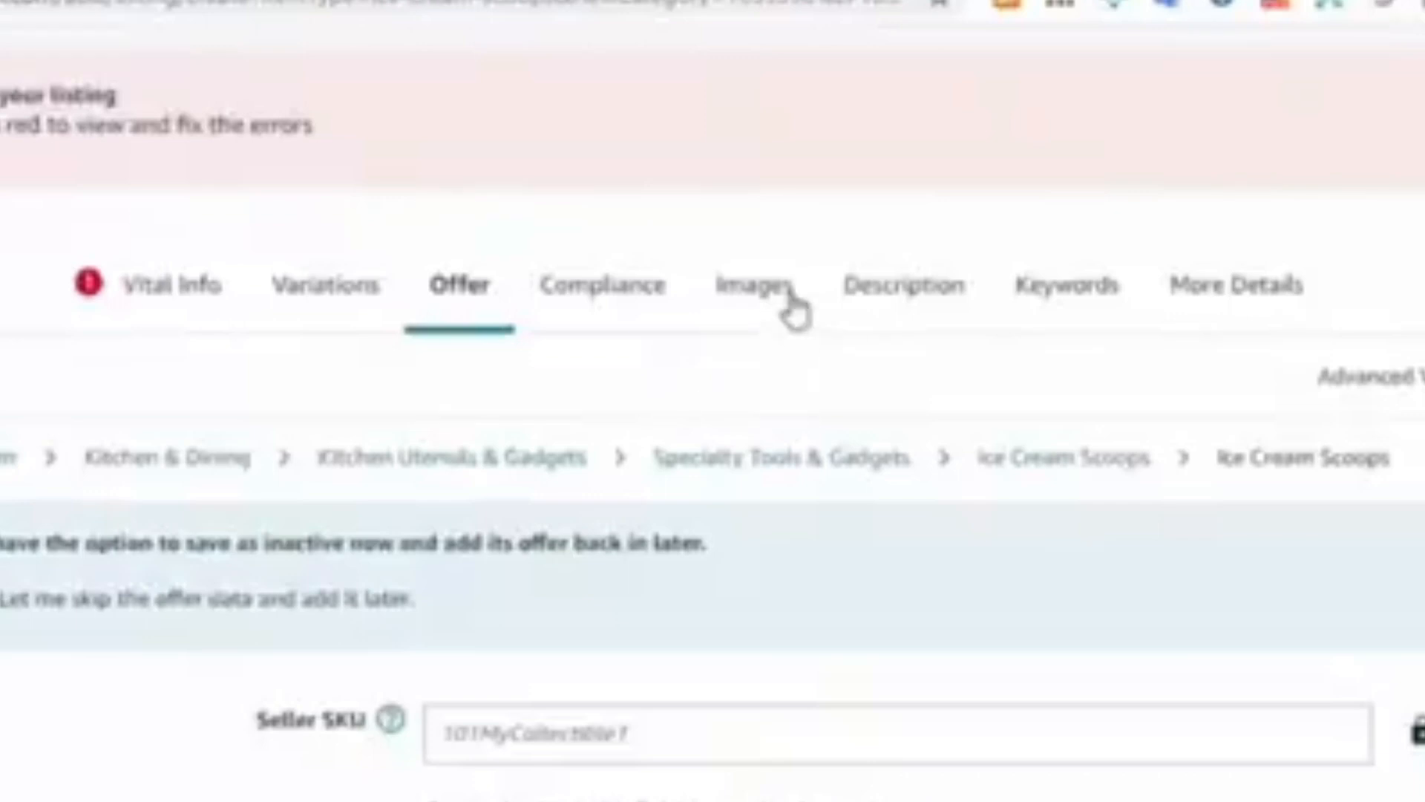
Step: Examine the Images section's MAIN and additional image upload slots and the product photos on the Gorilla Grip scoop's Amazon page
click(772, 305)
scroll(589, 697, down, 5)
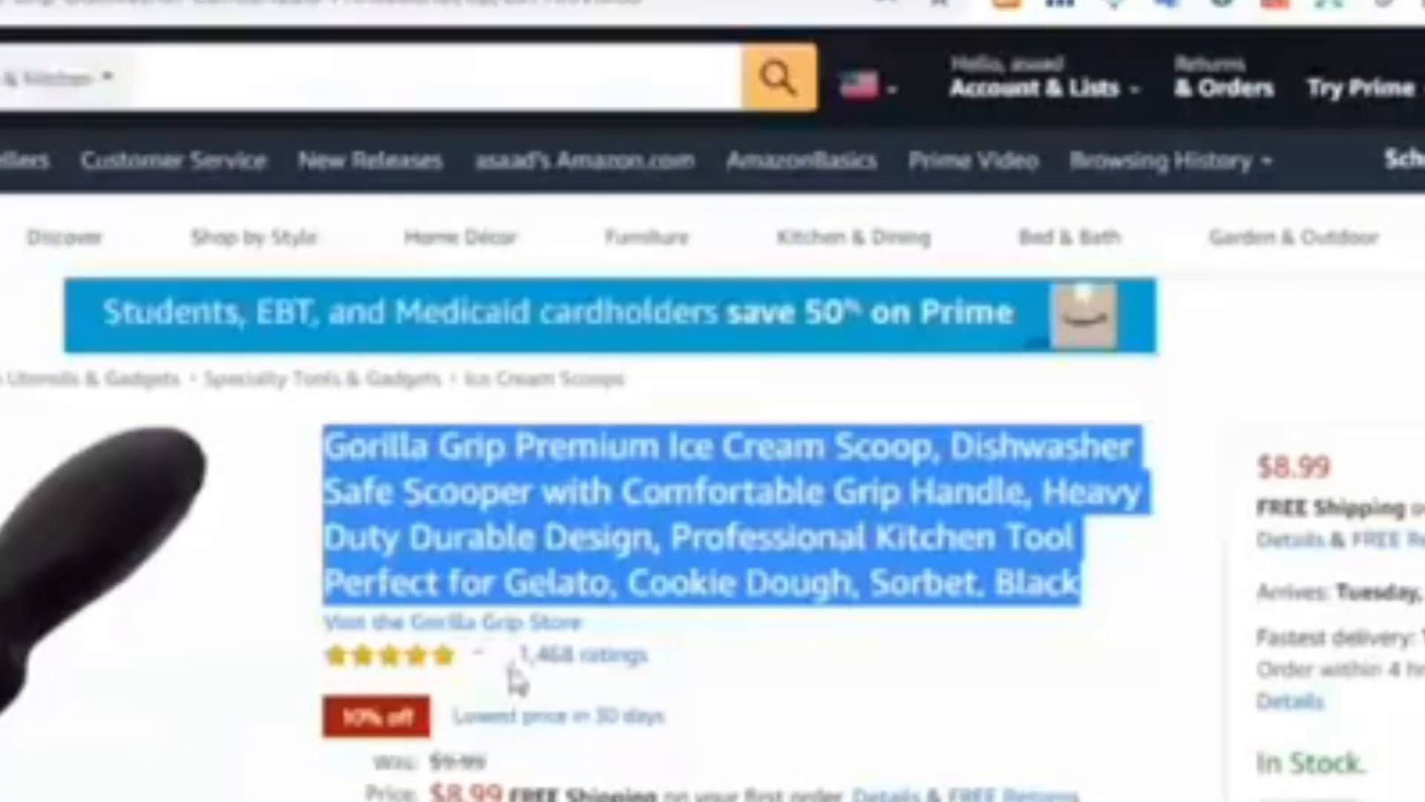
scroll(509, 726, down, 4)
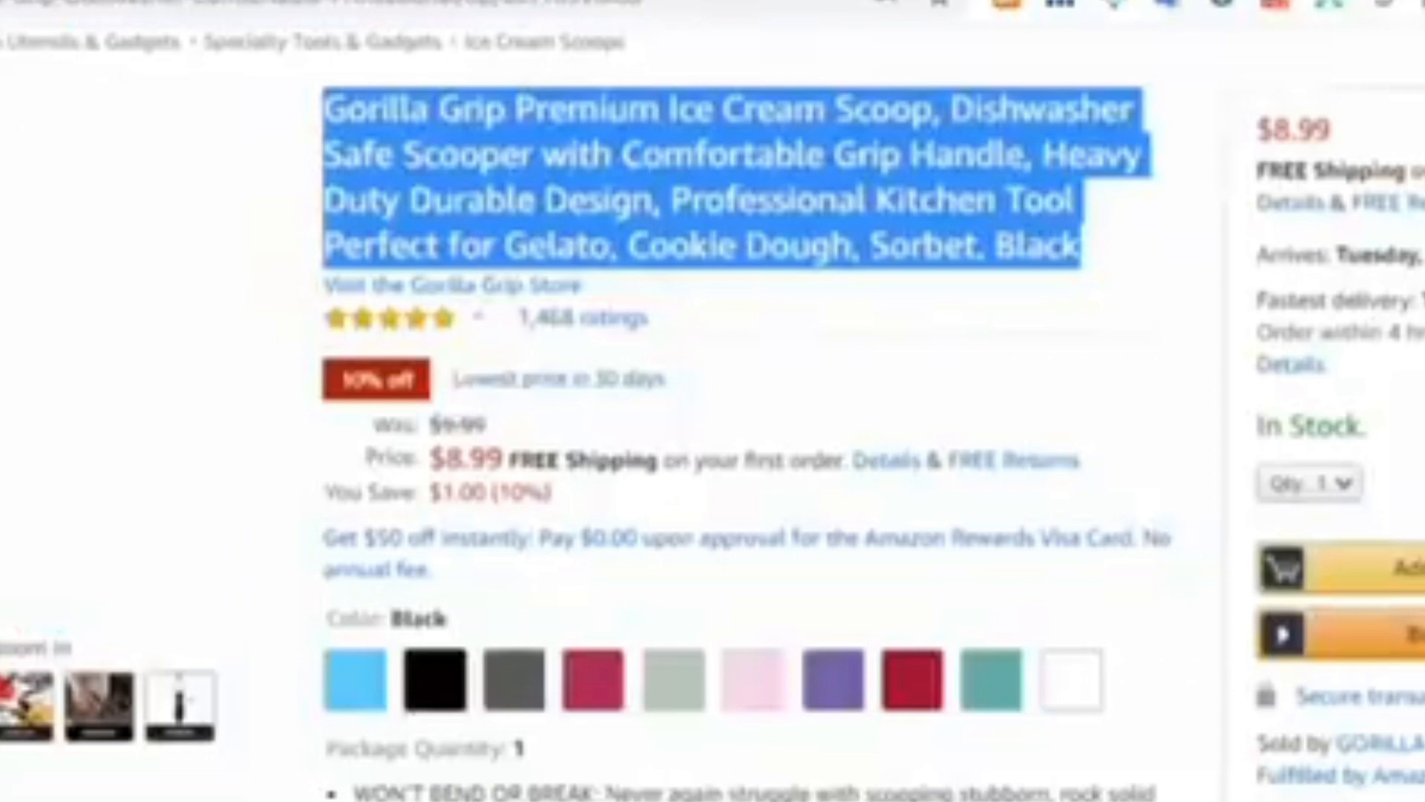
mouse_move(92, 723)
mouse_move(149, 199)
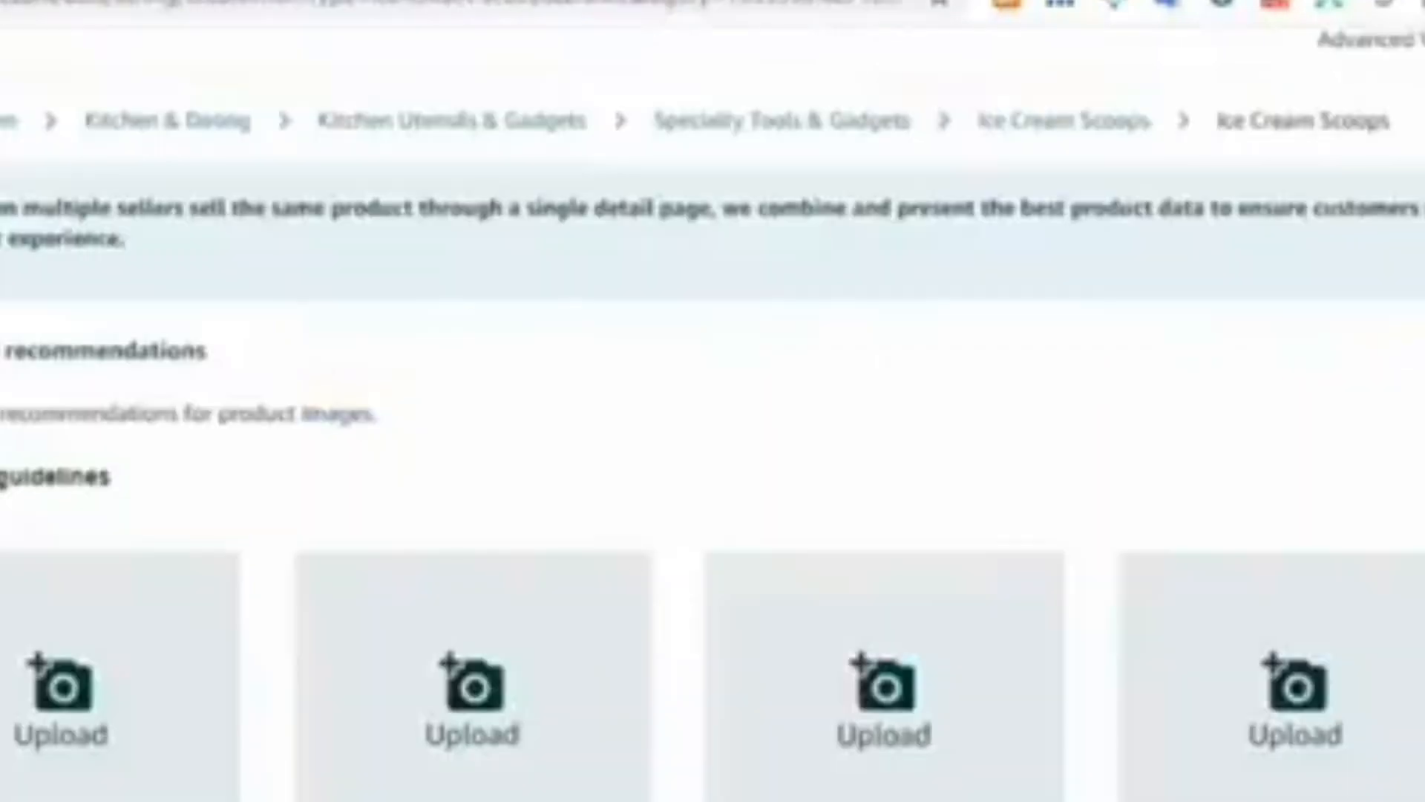
scroll(614, 738, down, 5)
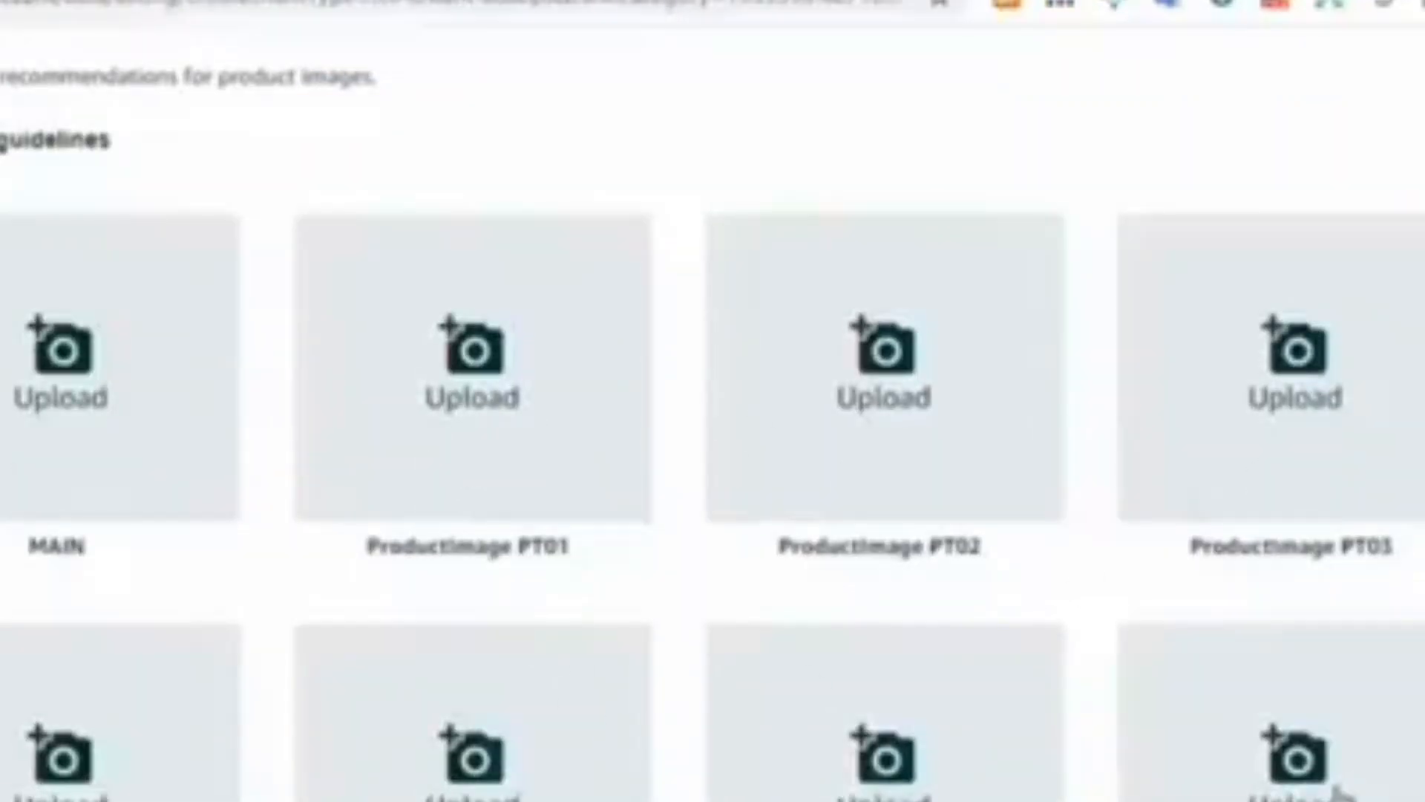
scroll(176, 620, down, 5)
scroll(175, 620, up, 3)
scroll(199, 631, up, 5)
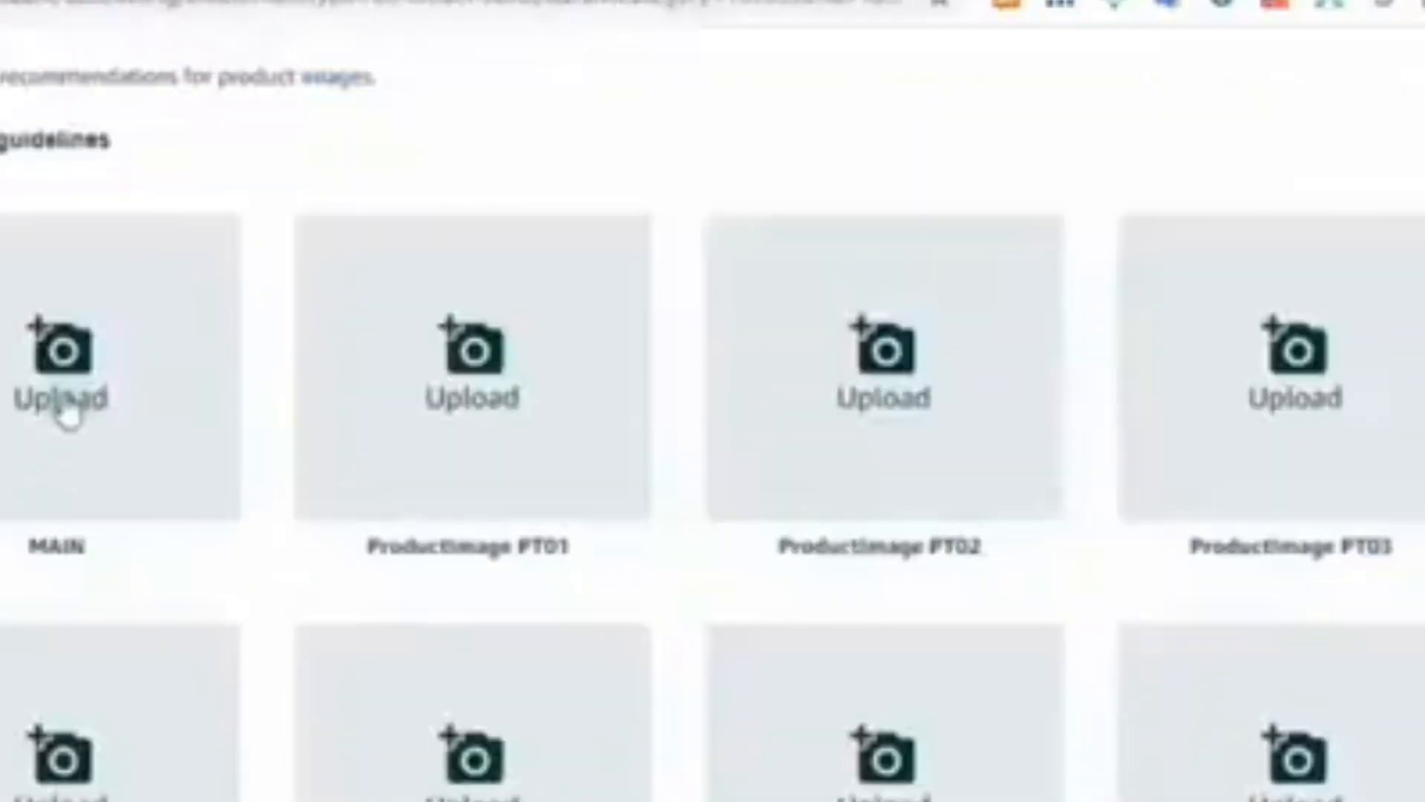
click(65, 408)
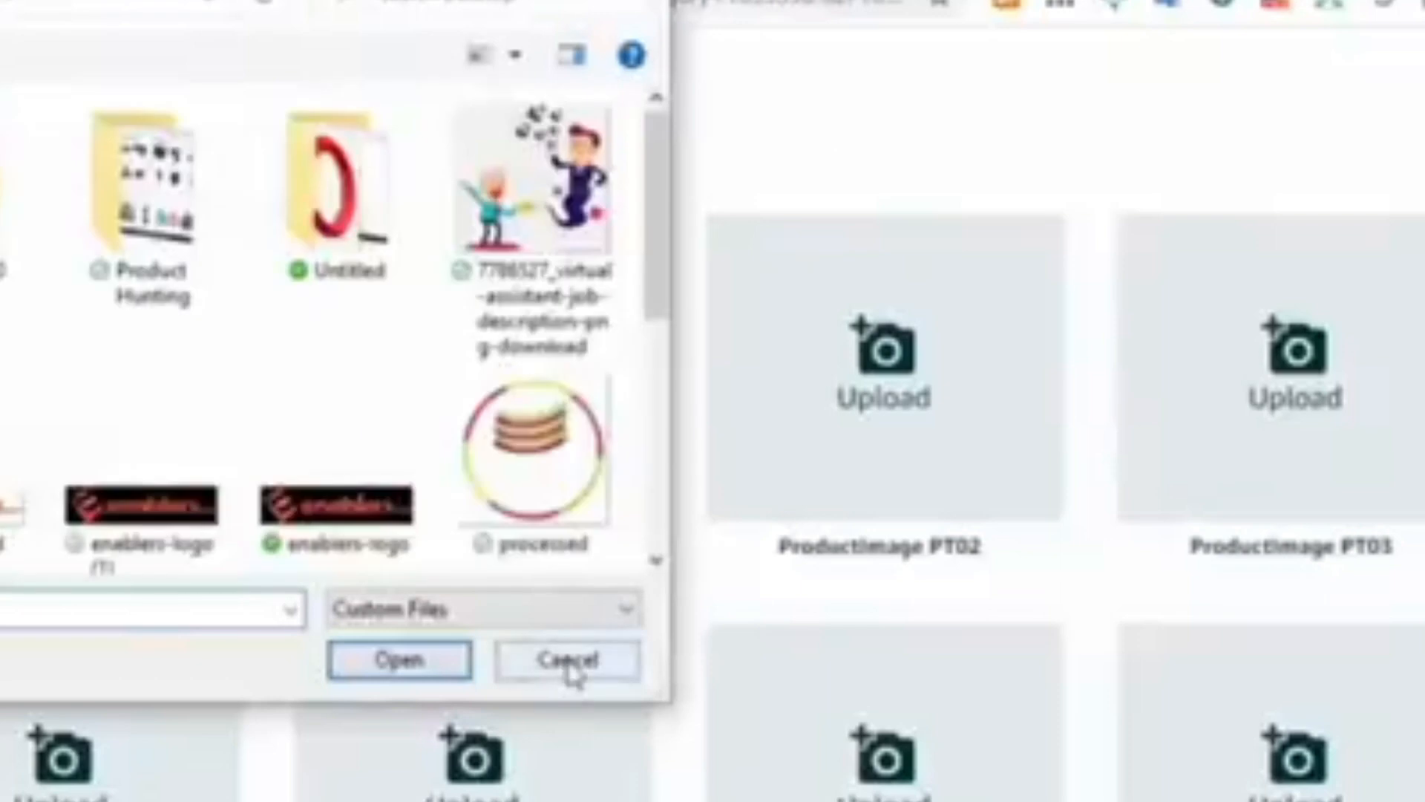
click(573, 671)
Step: In the listing's Description section, add four more Key Product Features fields for a total of five
scroll(520, 594, up, 9)
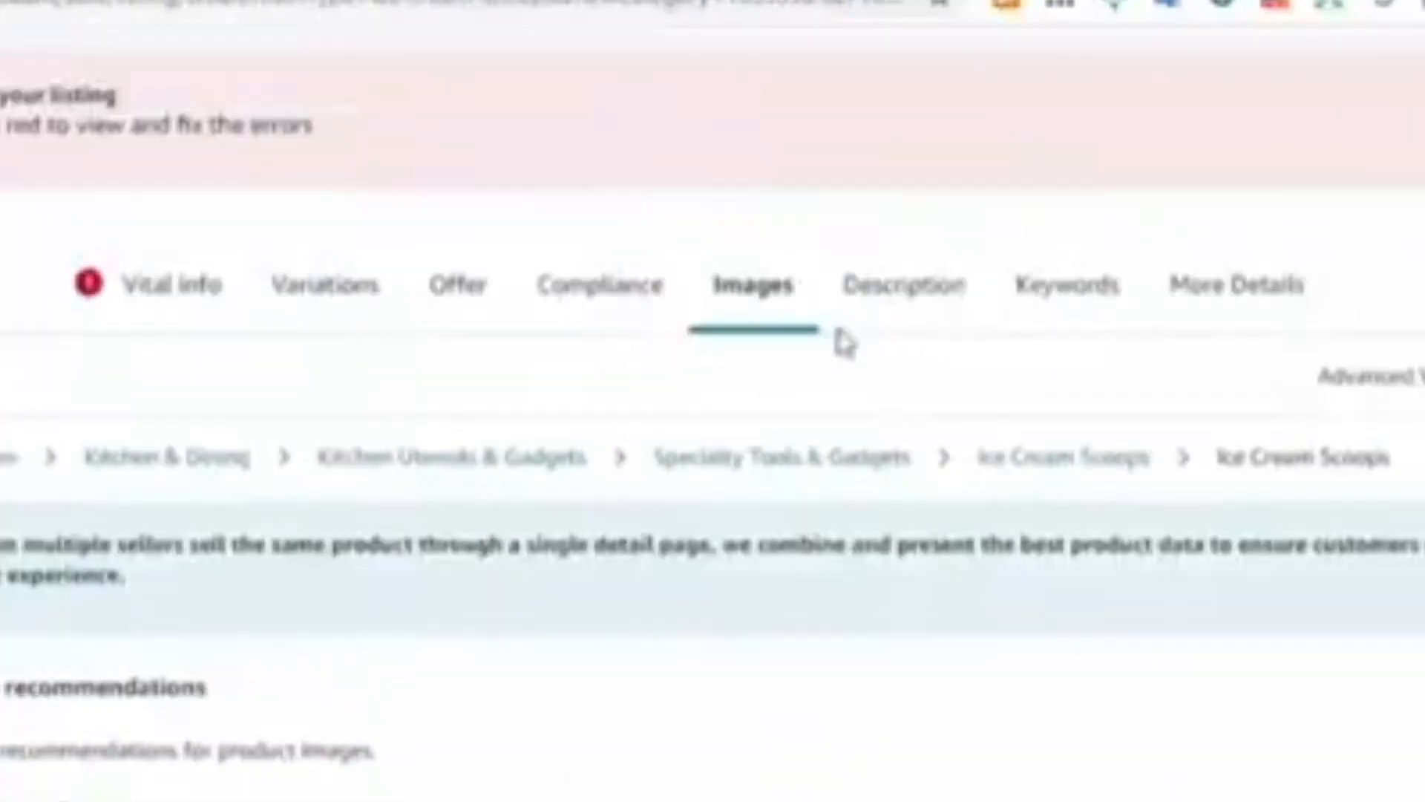
click(915, 300)
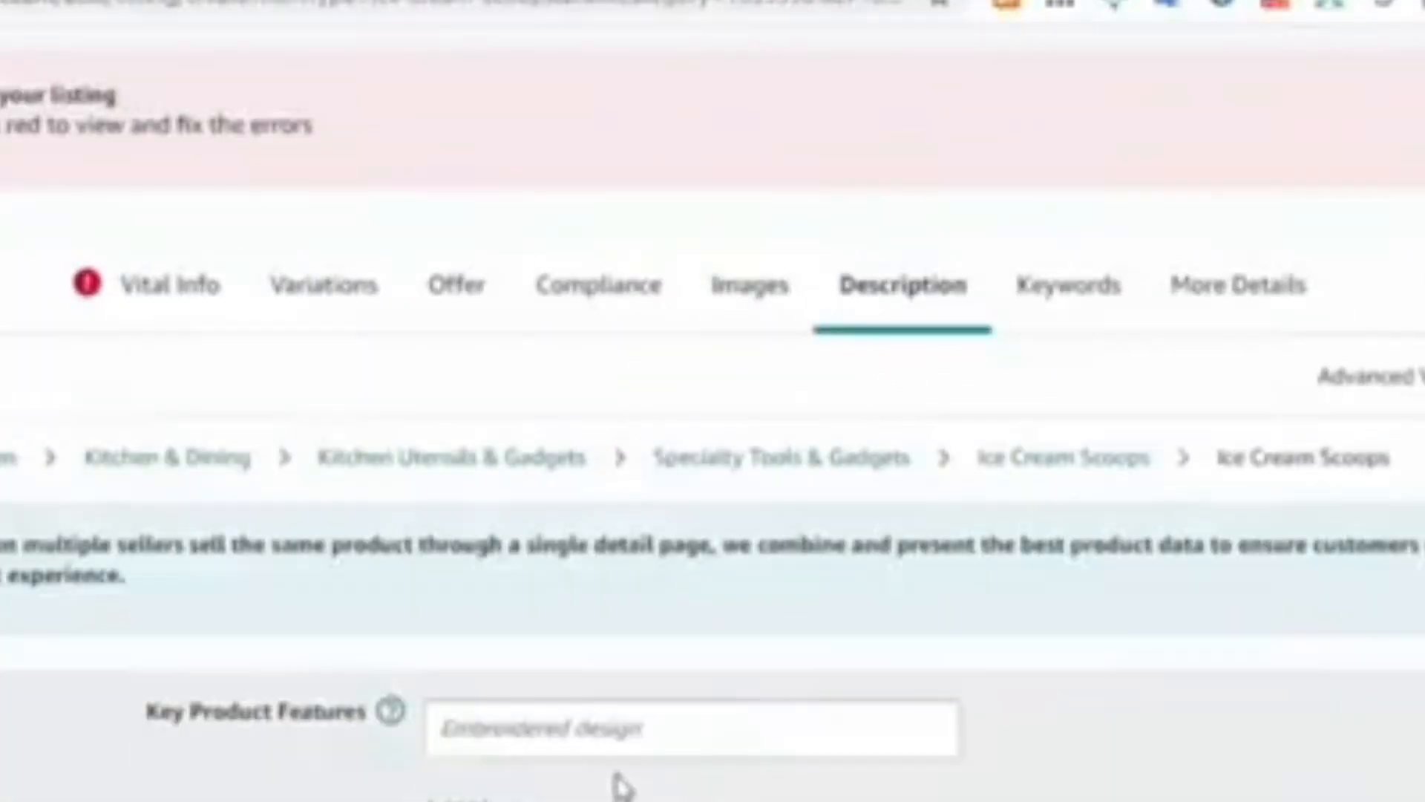
scroll(579, 783, down, 5)
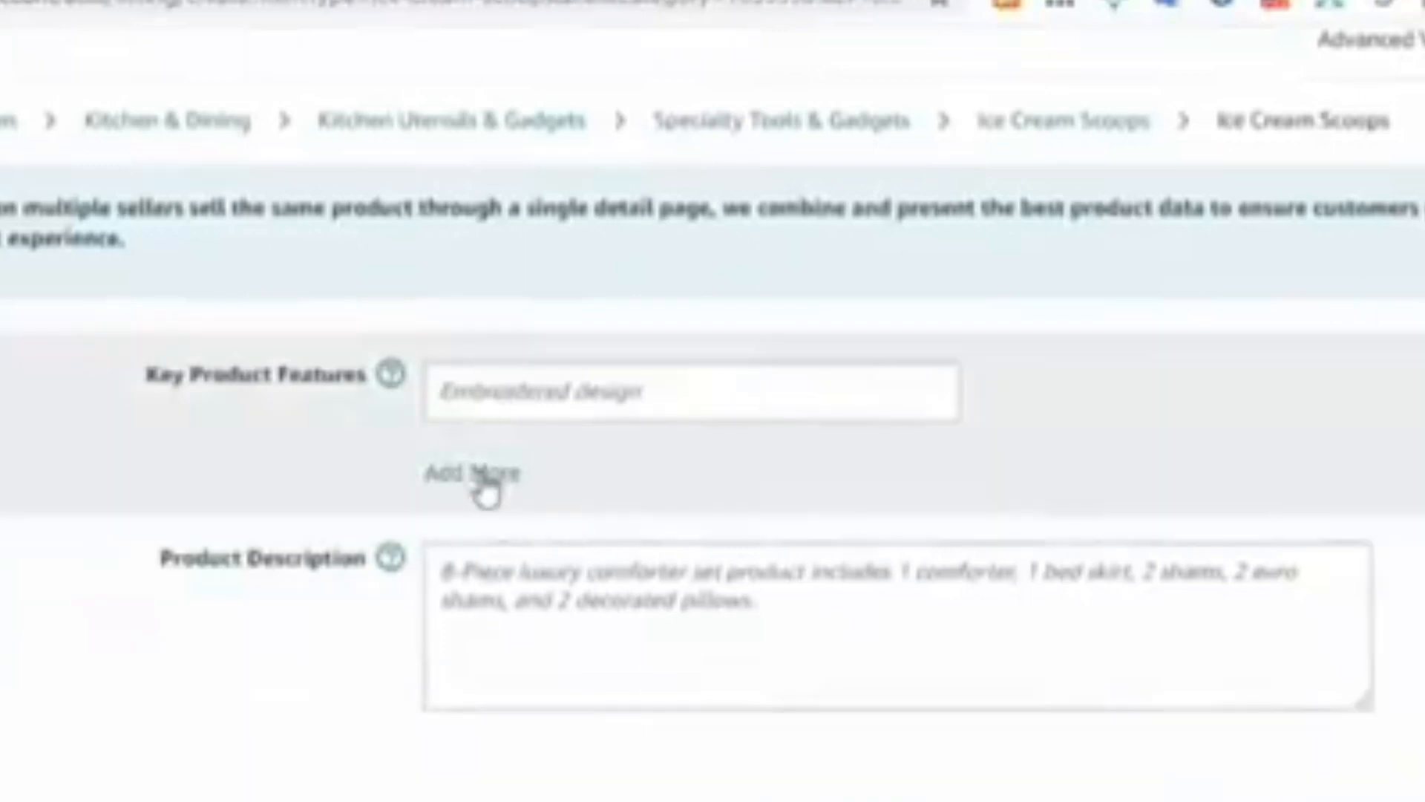
click(477, 483)
click(471, 575)
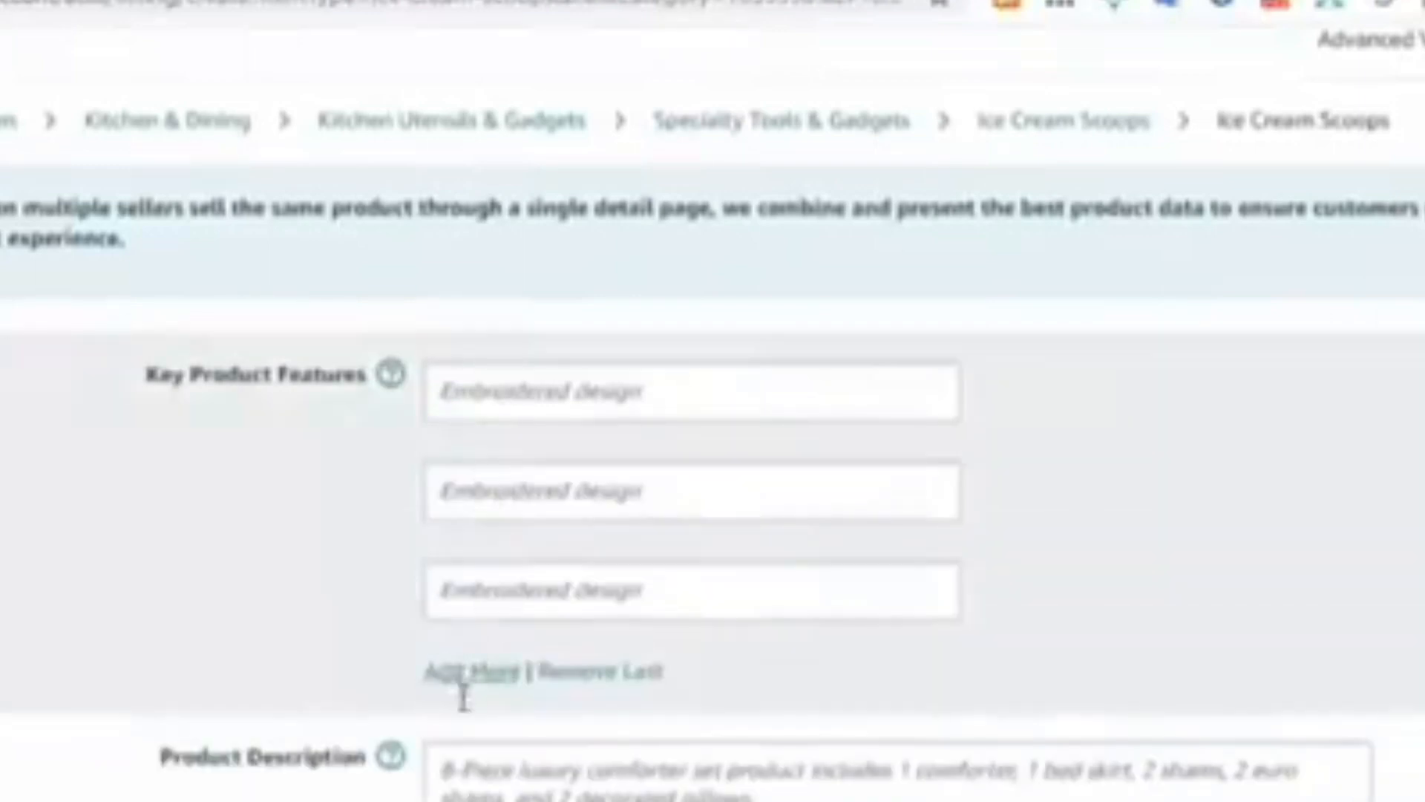
click(462, 671)
click(449, 772)
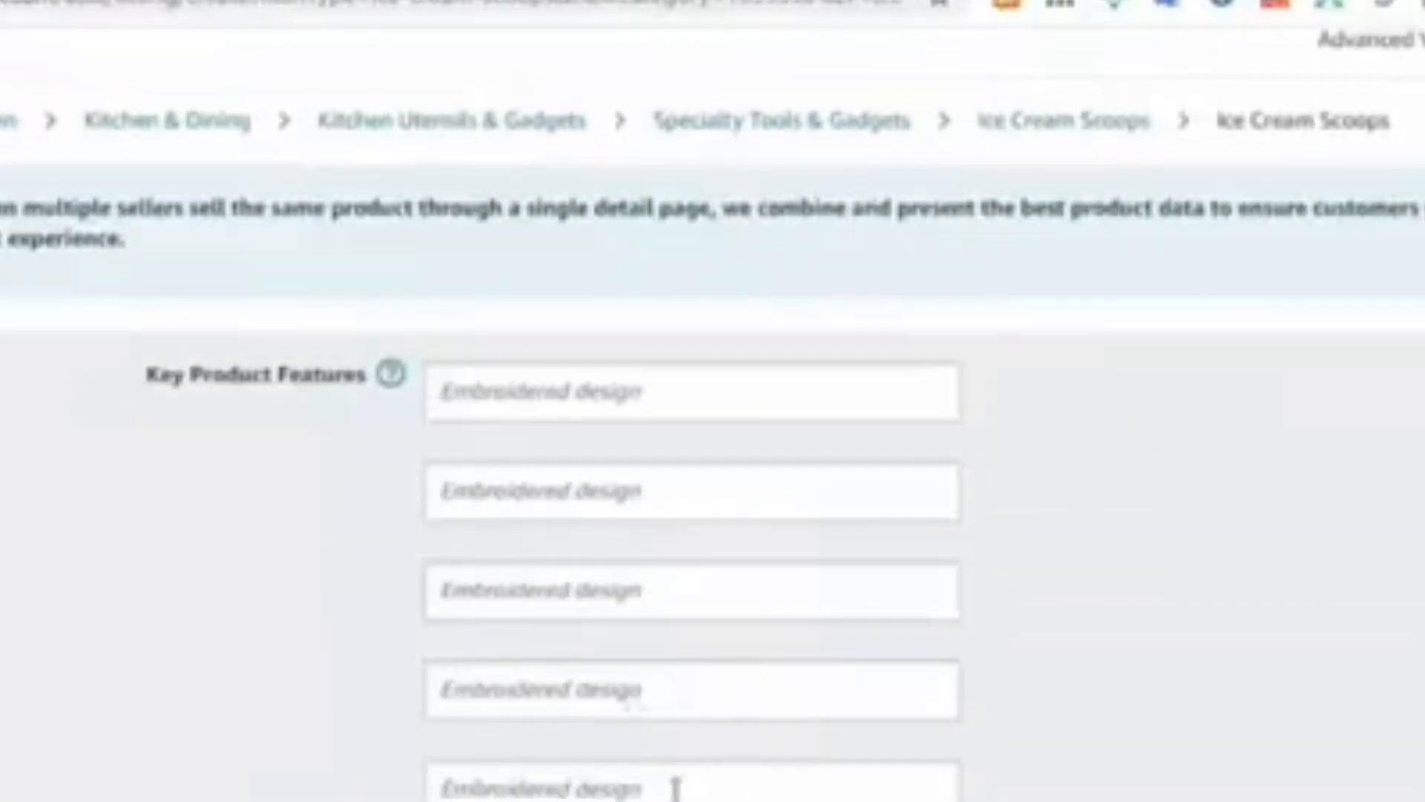
Step: Copy the "WON'T BEND OR BREAK" bullet point from the Gorilla Grip scoop's Amazon product page
click(507, 399)
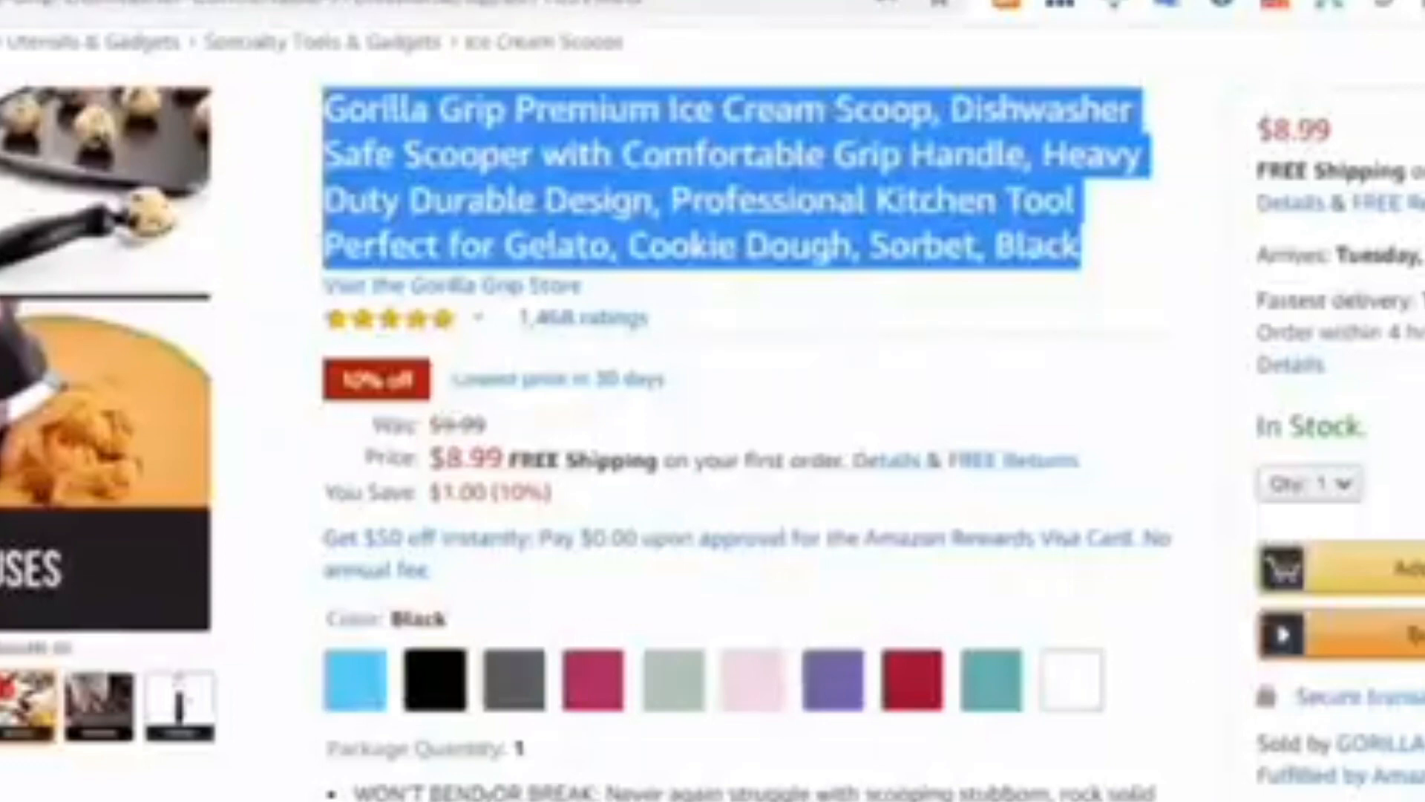
scroll(352, 464, down, 5)
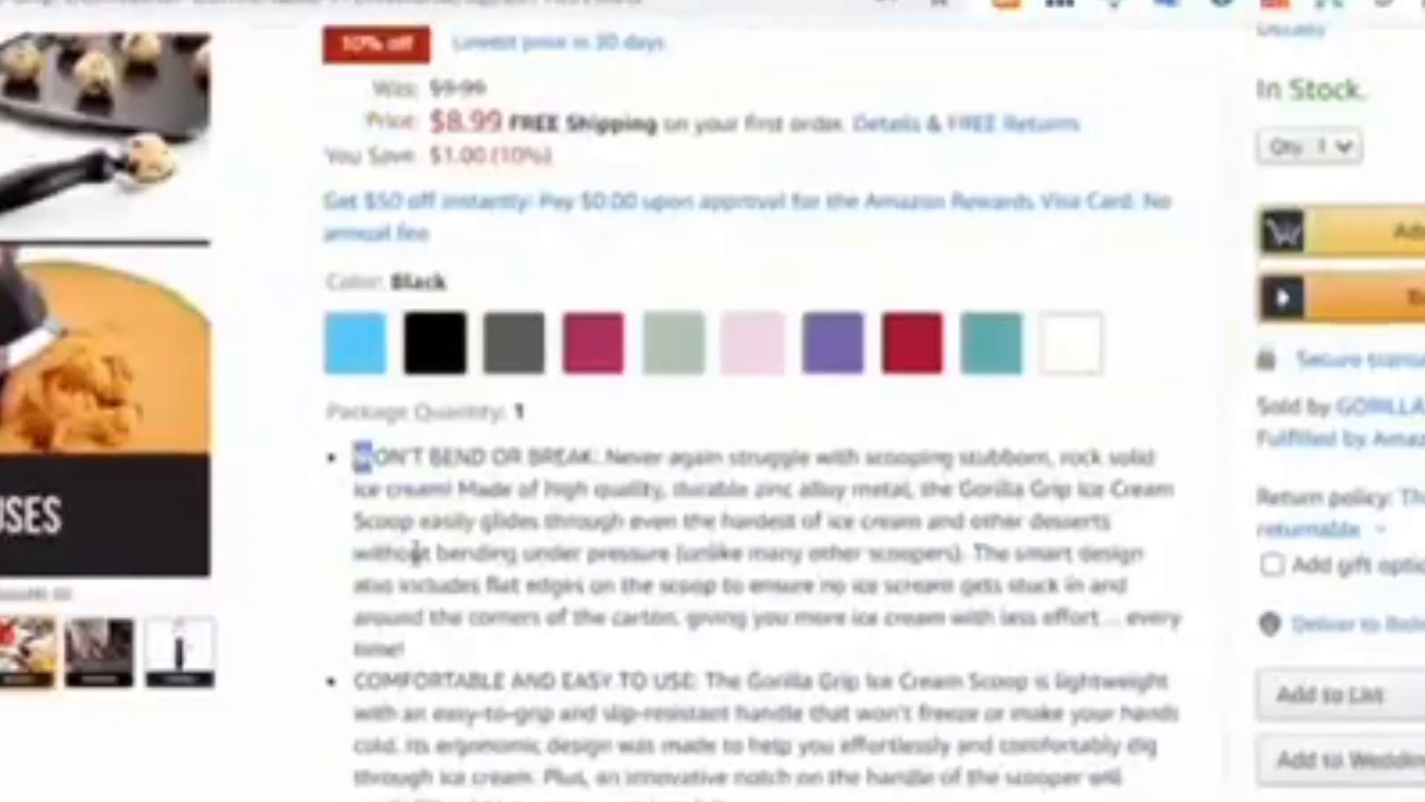
drag(355, 455, 420, 653)
right_click(424, 479)
click(481, 501)
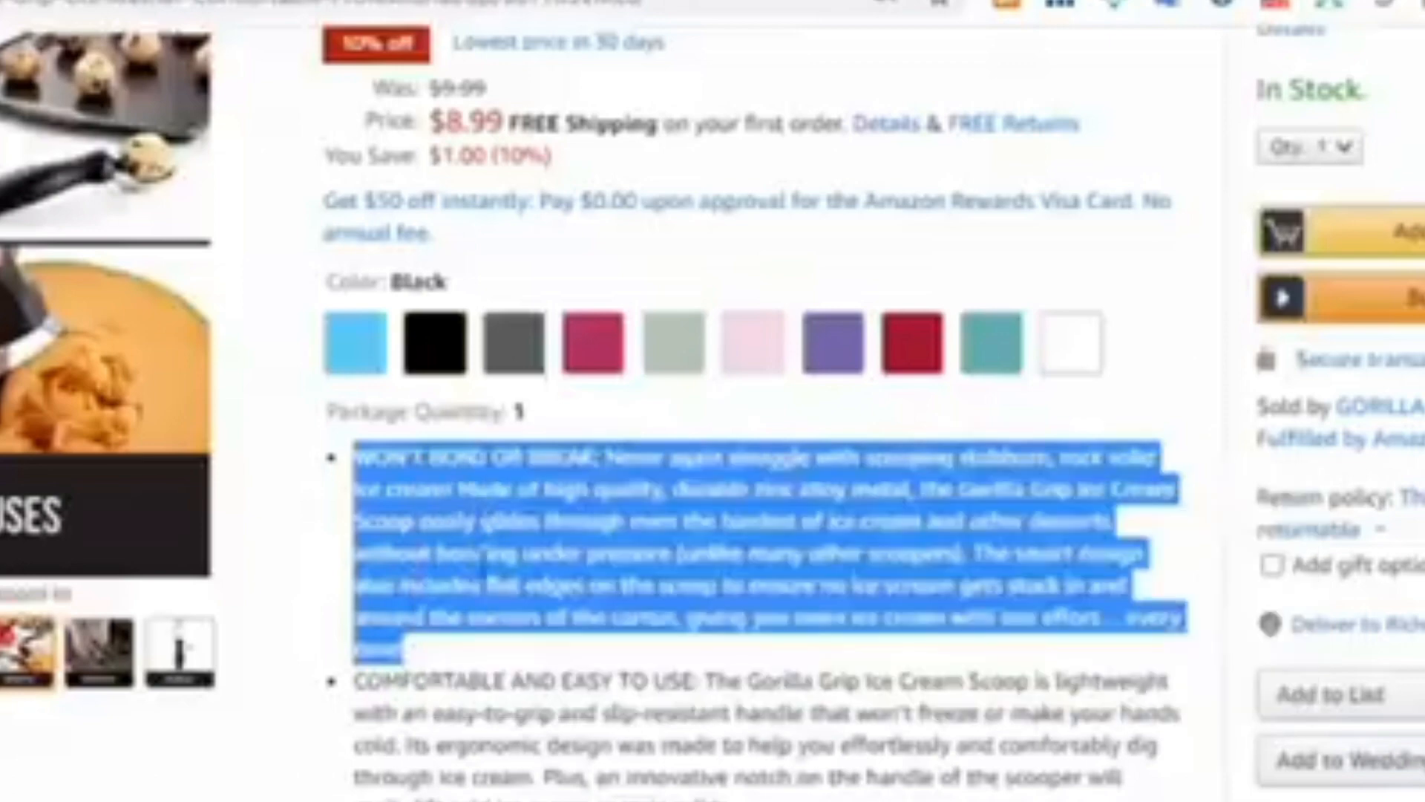
Step: Review the remaining bullet points on the product page, from "COMFORTABLE AND EASY TO USE" to "10-YEAR GUARANTEE"
drag(364, 681, 507, 744)
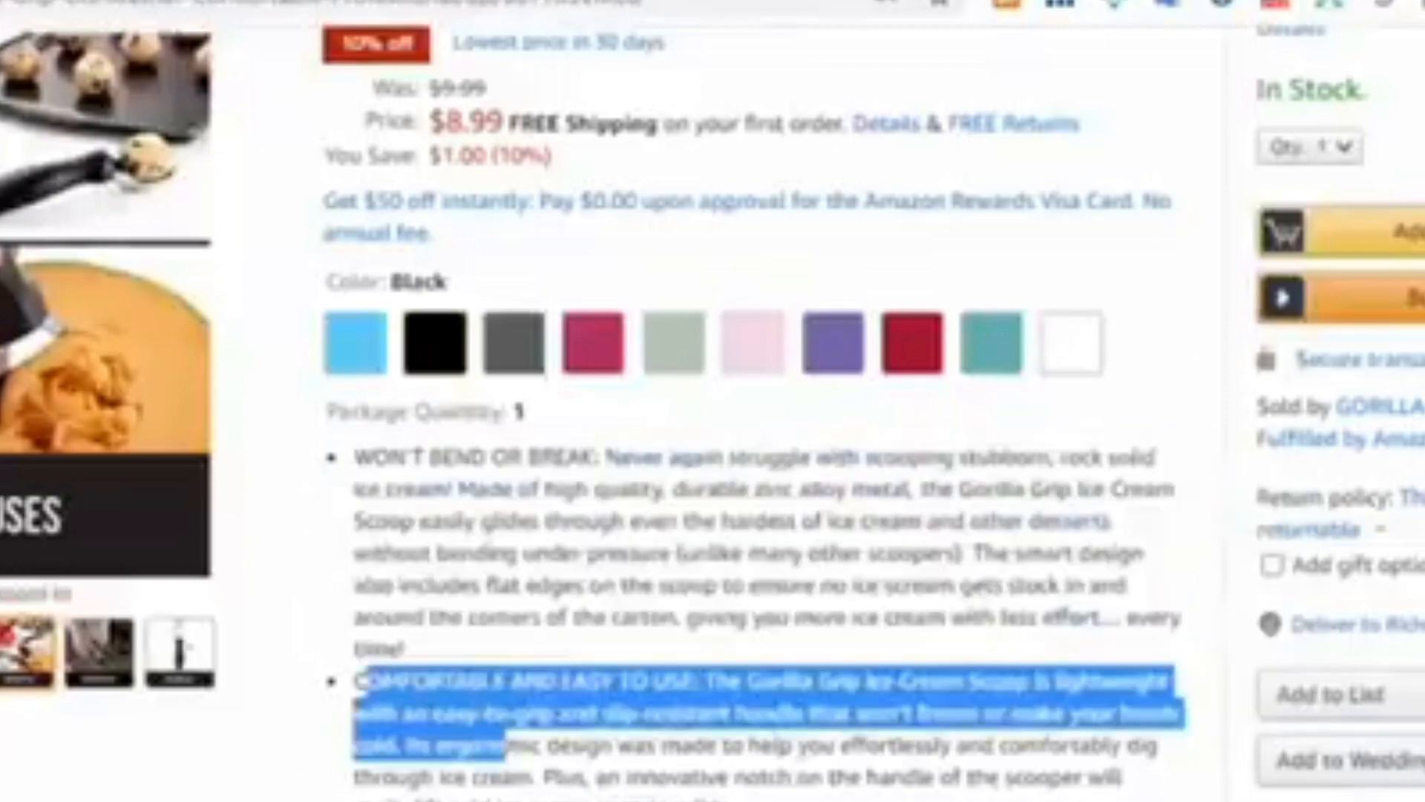
scroll(401, 698, down, 4)
drag(373, 505, 582, 600)
drag(355, 663, 817, 731)
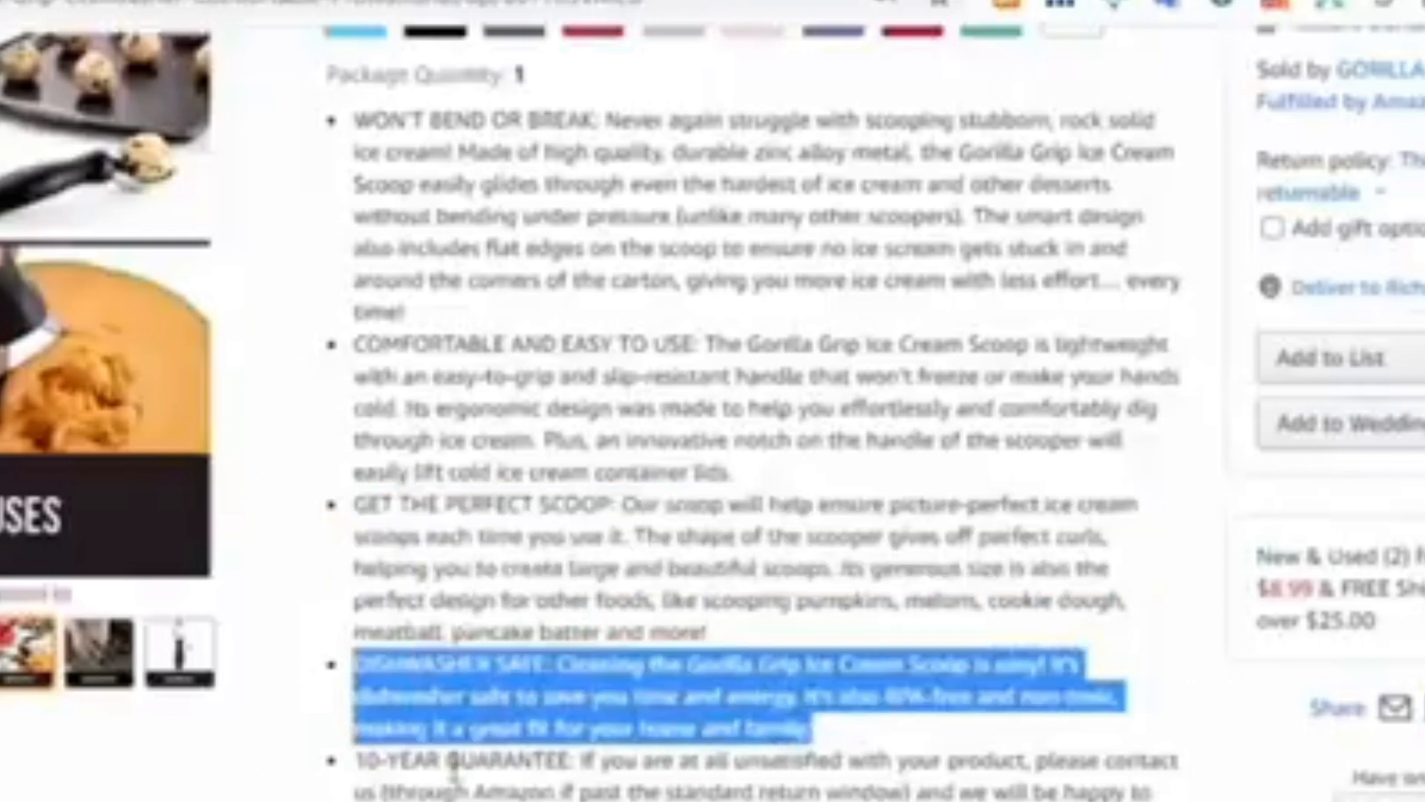
click(365, 762)
drag(366, 761, 742, 798)
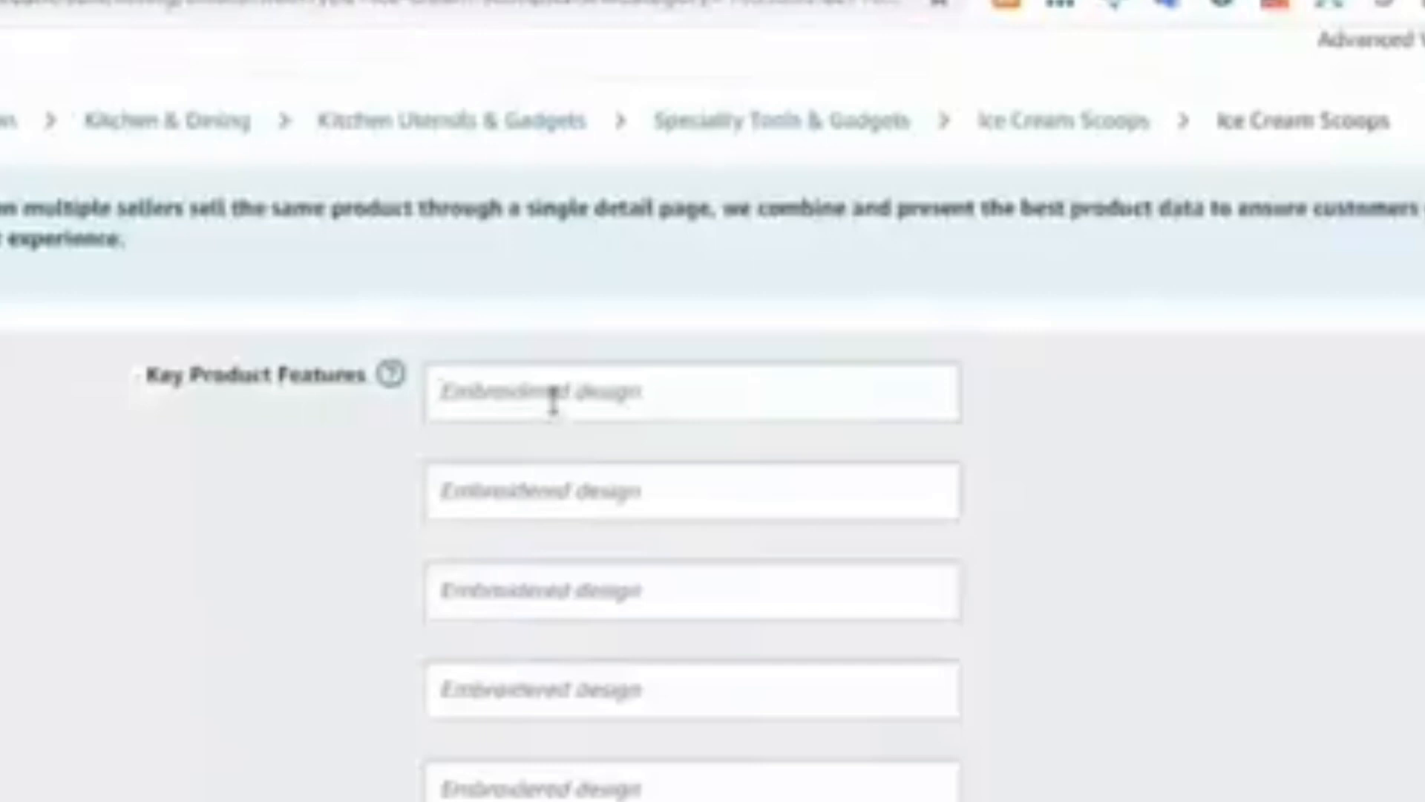
Step: Paste the copied "WON'T BEND OR BREAK" bullet into the listing's first Key Product Features field
right_click(553, 398)
click(616, 663)
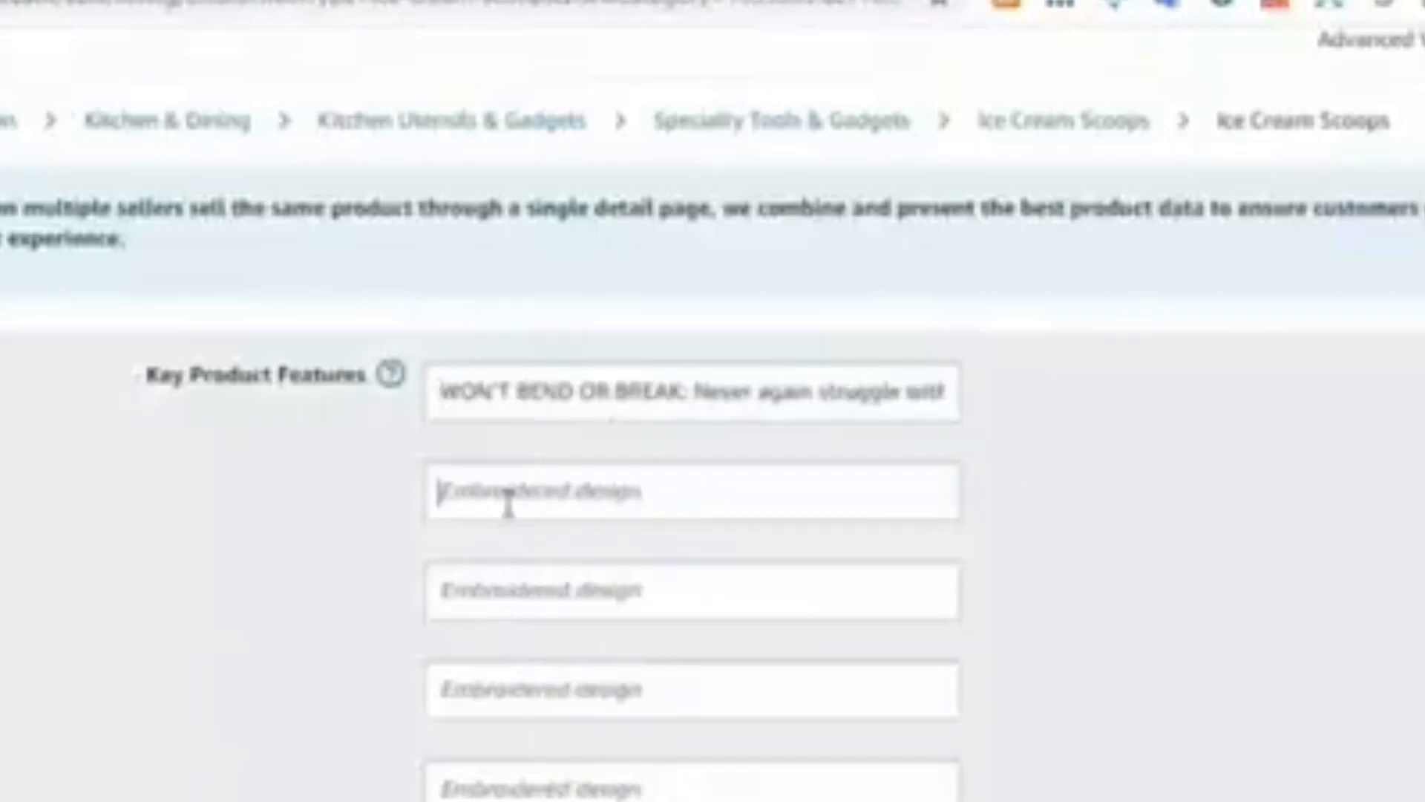
click(546, 575)
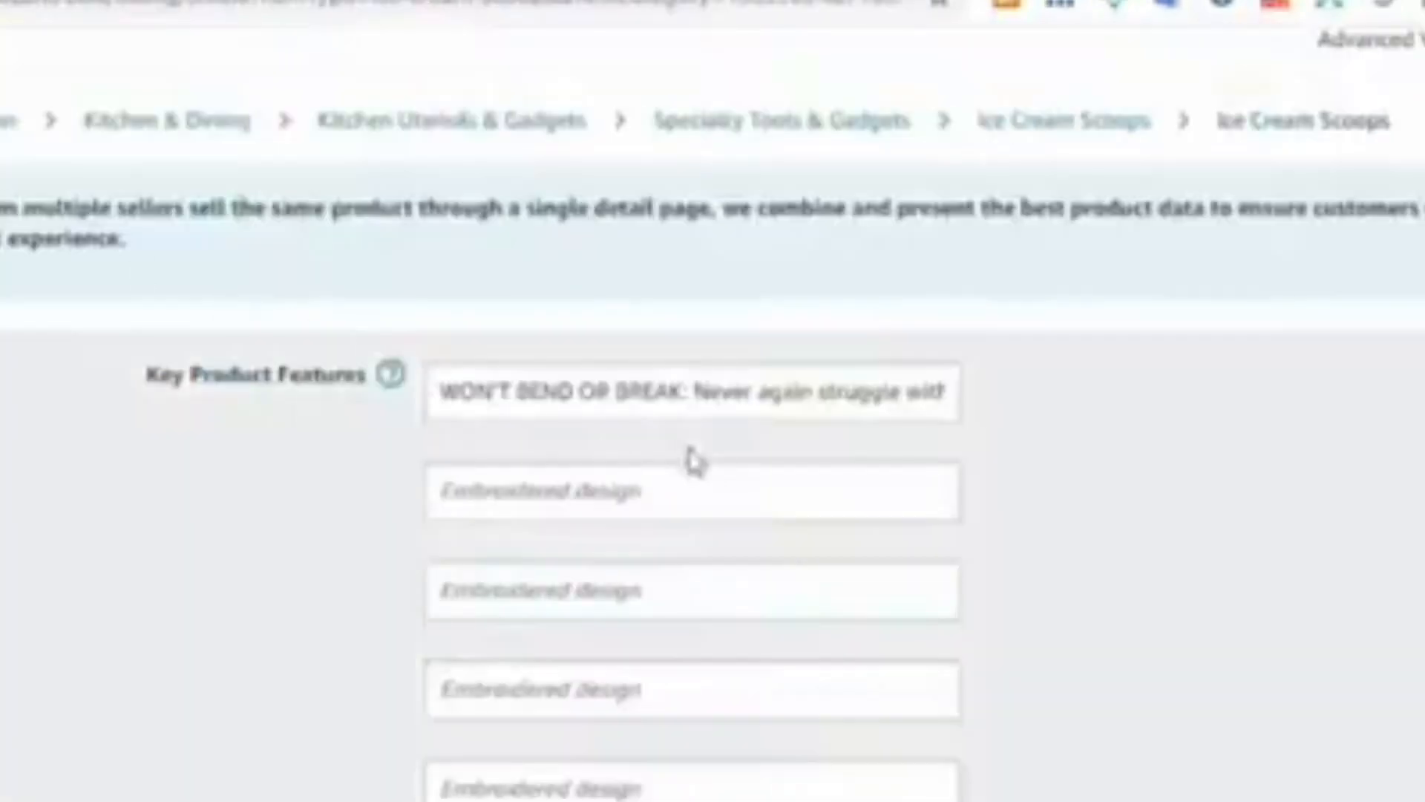
Step: Enter "2000 CHARACTERS HTML TAGS" as the Product Description
scroll(743, 416, up, 4)
scroll(790, 363, down, 8)
click(619, 701)
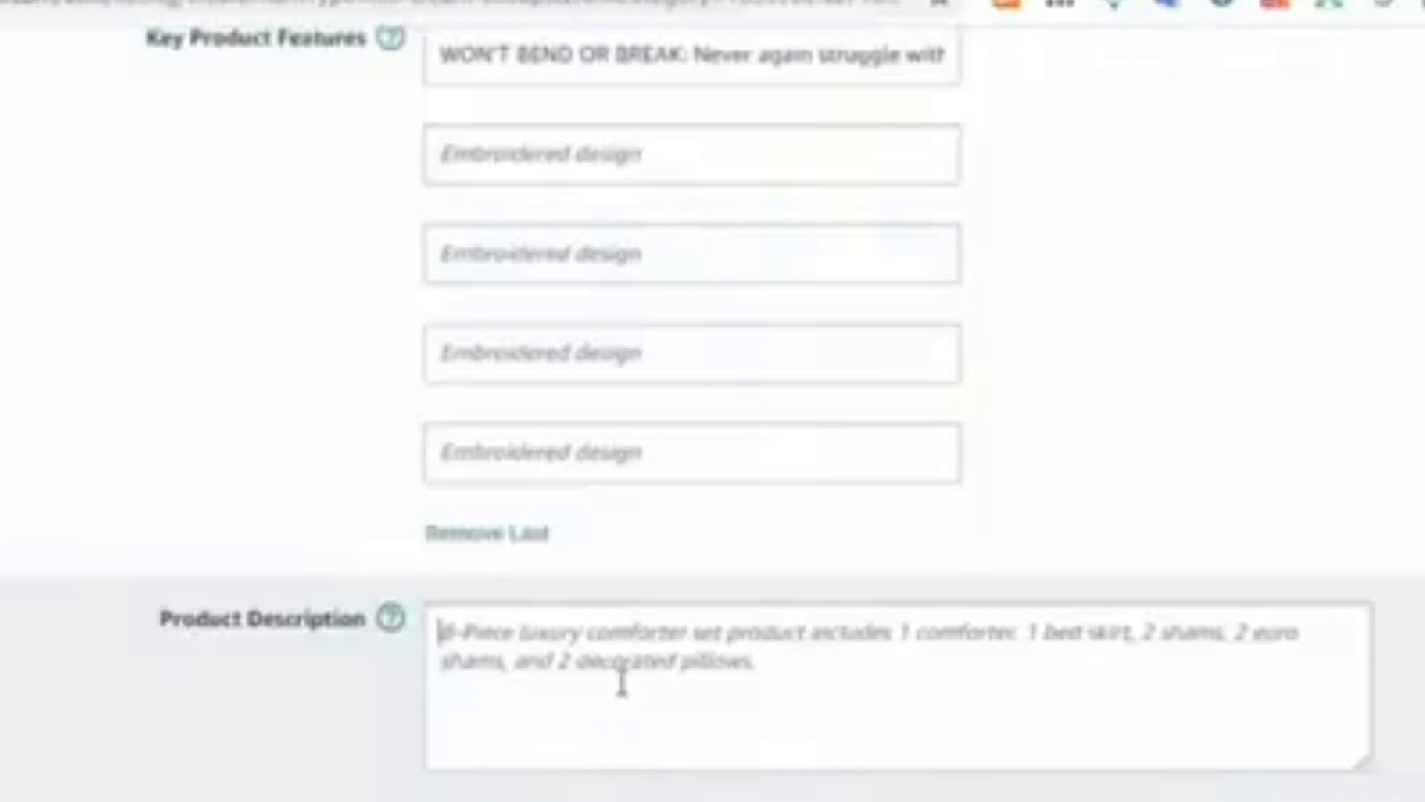
text(2000)
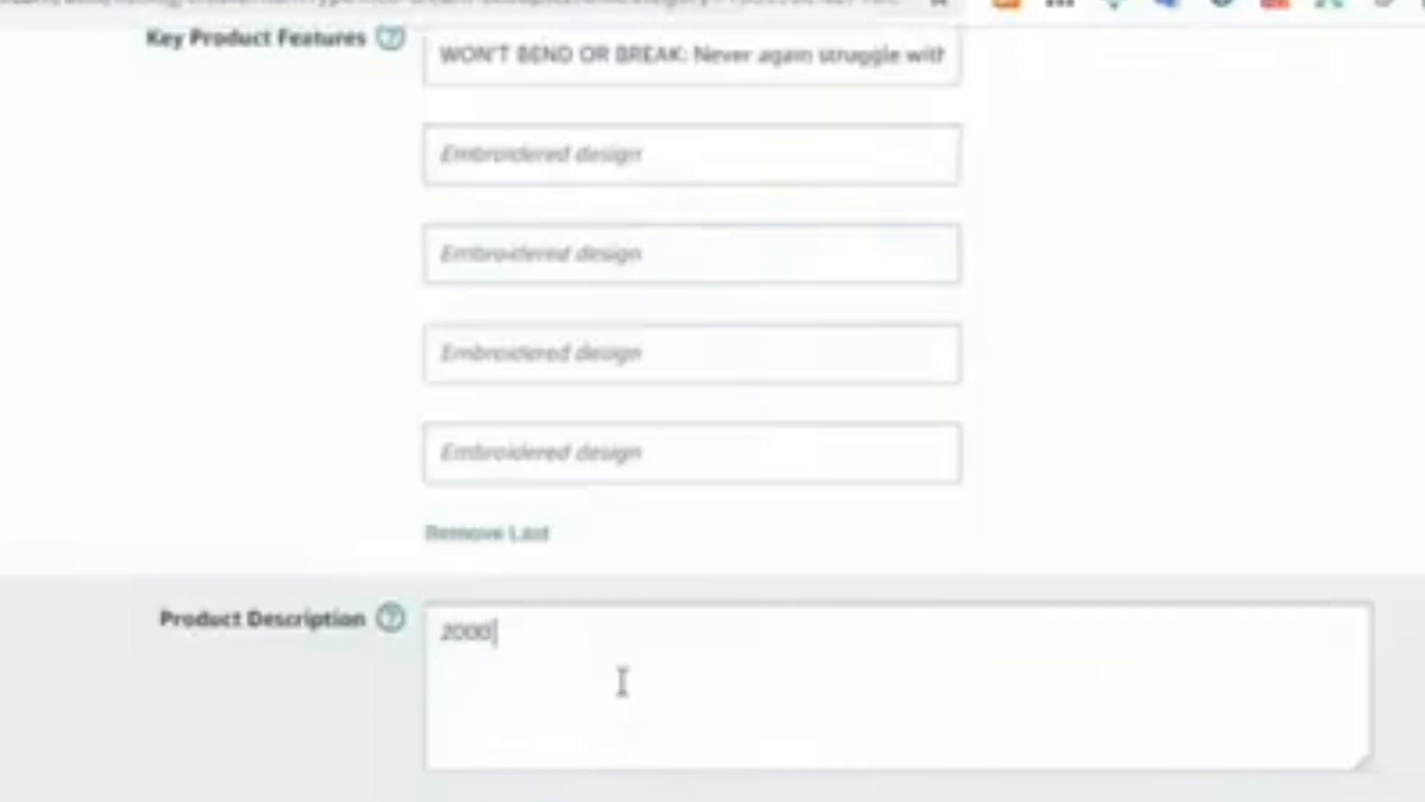
text( CHARACTE)
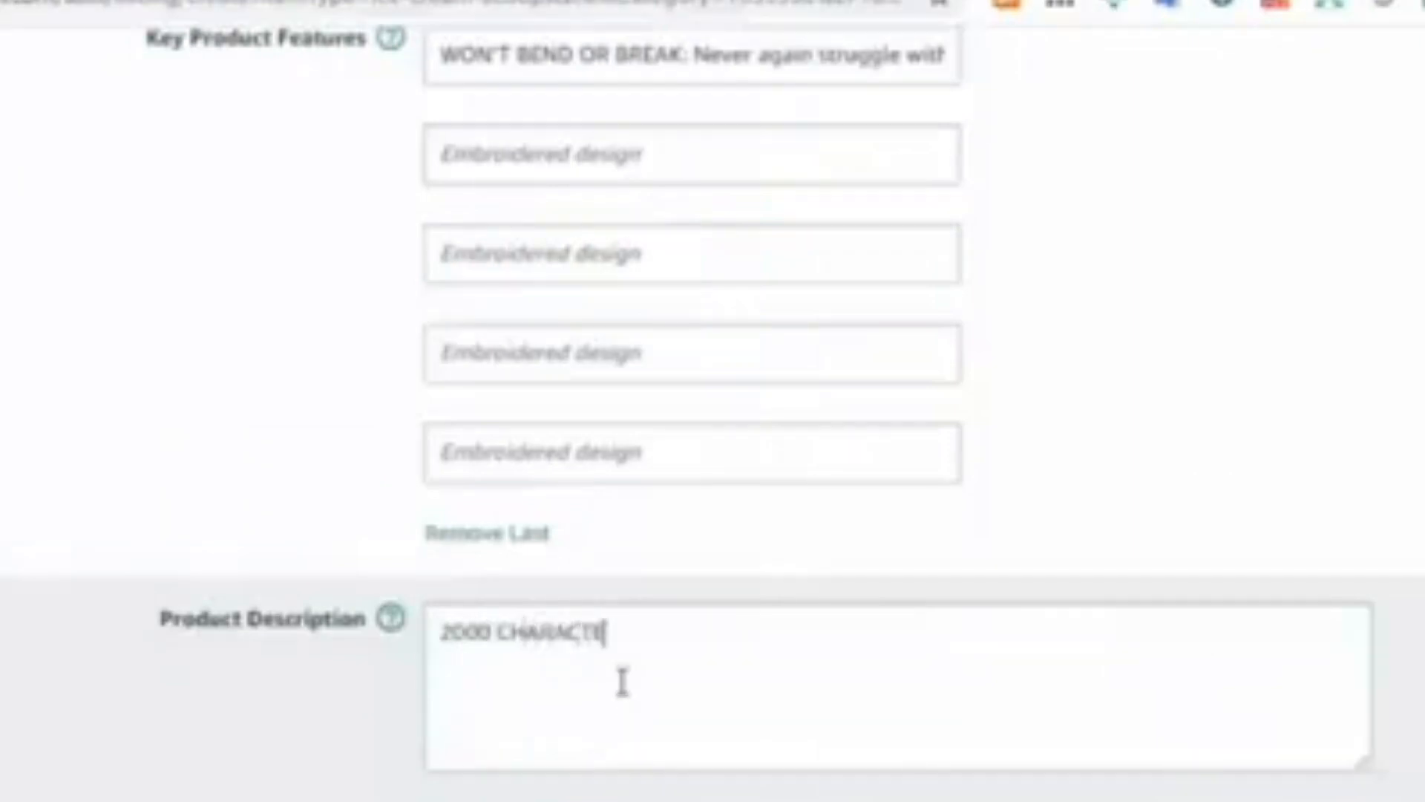
text(RS HTM)
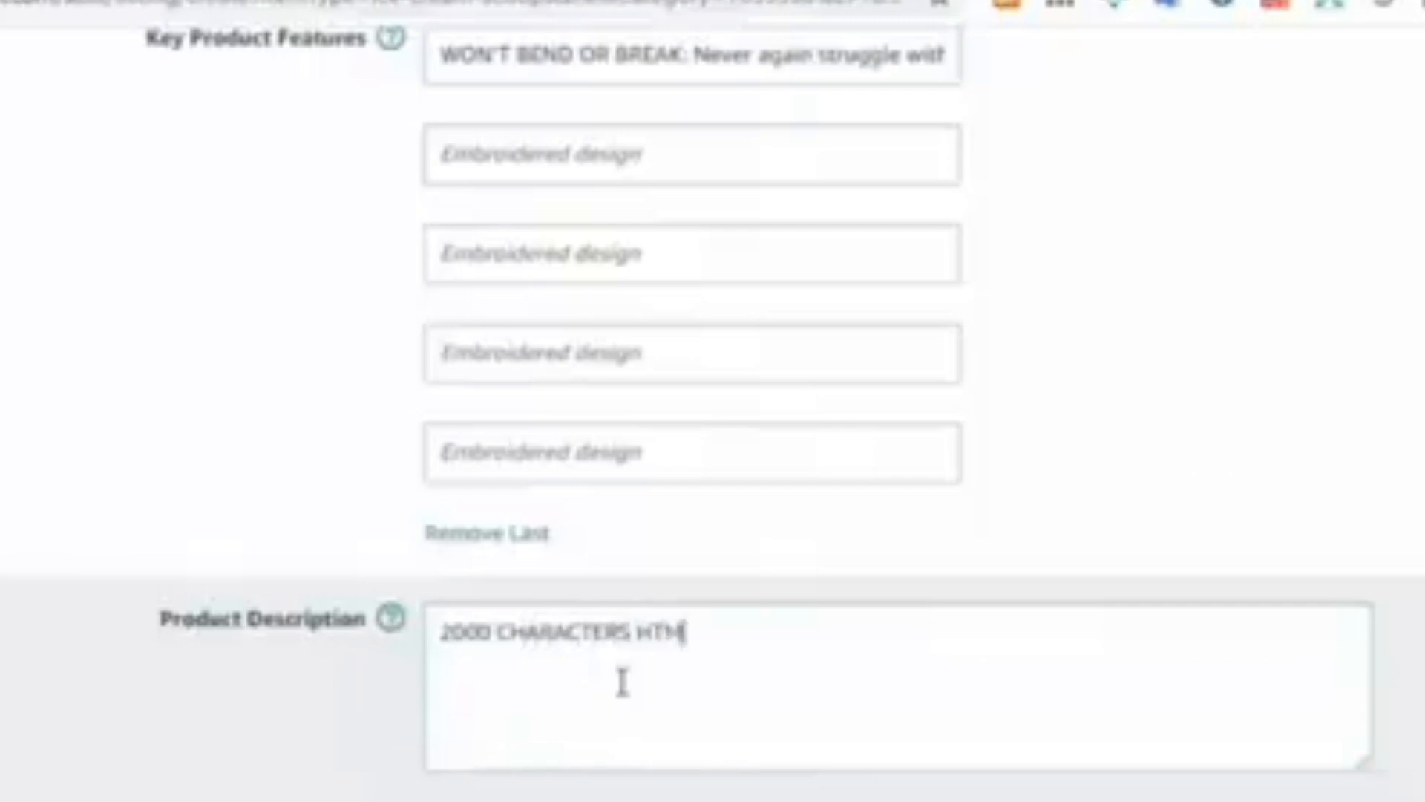
text(L TAGS)
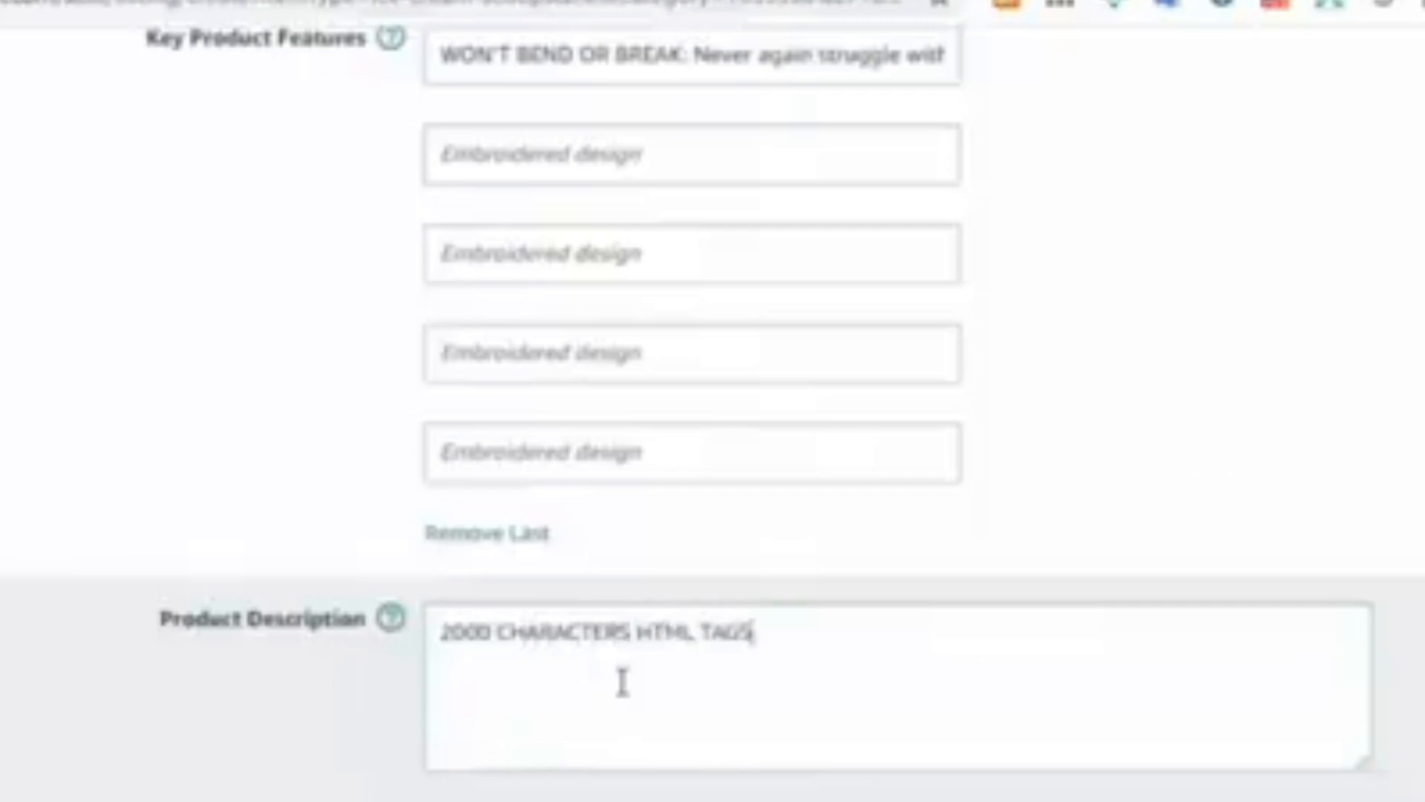
Step: Delete the placeholder text from the Product Description
key(BackSpace)
key(BackSpace)
key(BackSpace)
key(BackSpace)
key(BackSpace)
key(BackSpace)
key(BackSpace)
key(BackSpace)
key(BackSpace)
key(BackSpace)
key(BackSpace)
key(BackSpace)
key(BackSpace)
key(BackSpace)
key(BackSpace)
key(BackSpace)
key(BackSpace)
key(BackSpace)
key(BackSpace)
key(BackSpace)
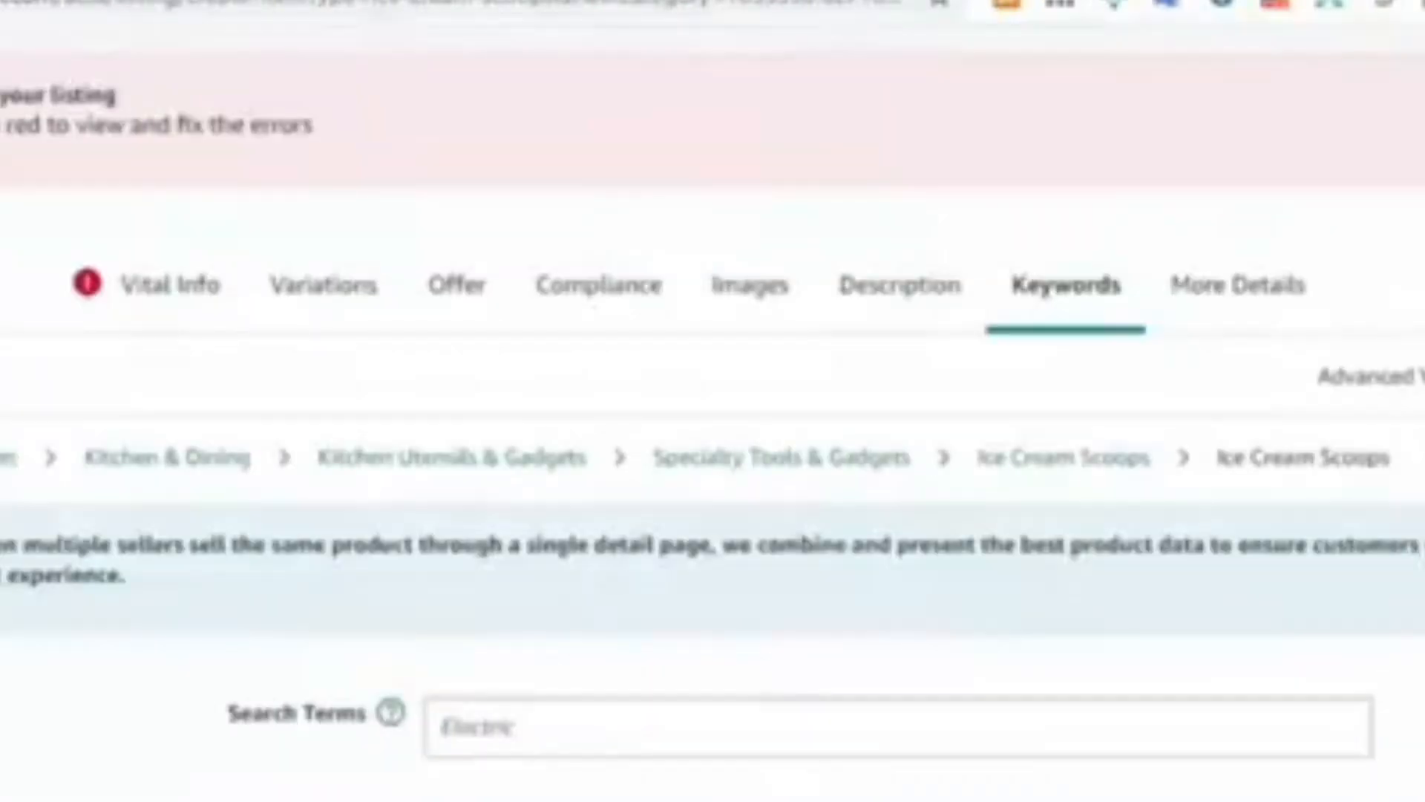
Step: Examine the suggested values for Target Audience, Subject Matter and the attribute fields below them in the listing's keyword section
scroll(712, 401, down, 4)
click(547, 575)
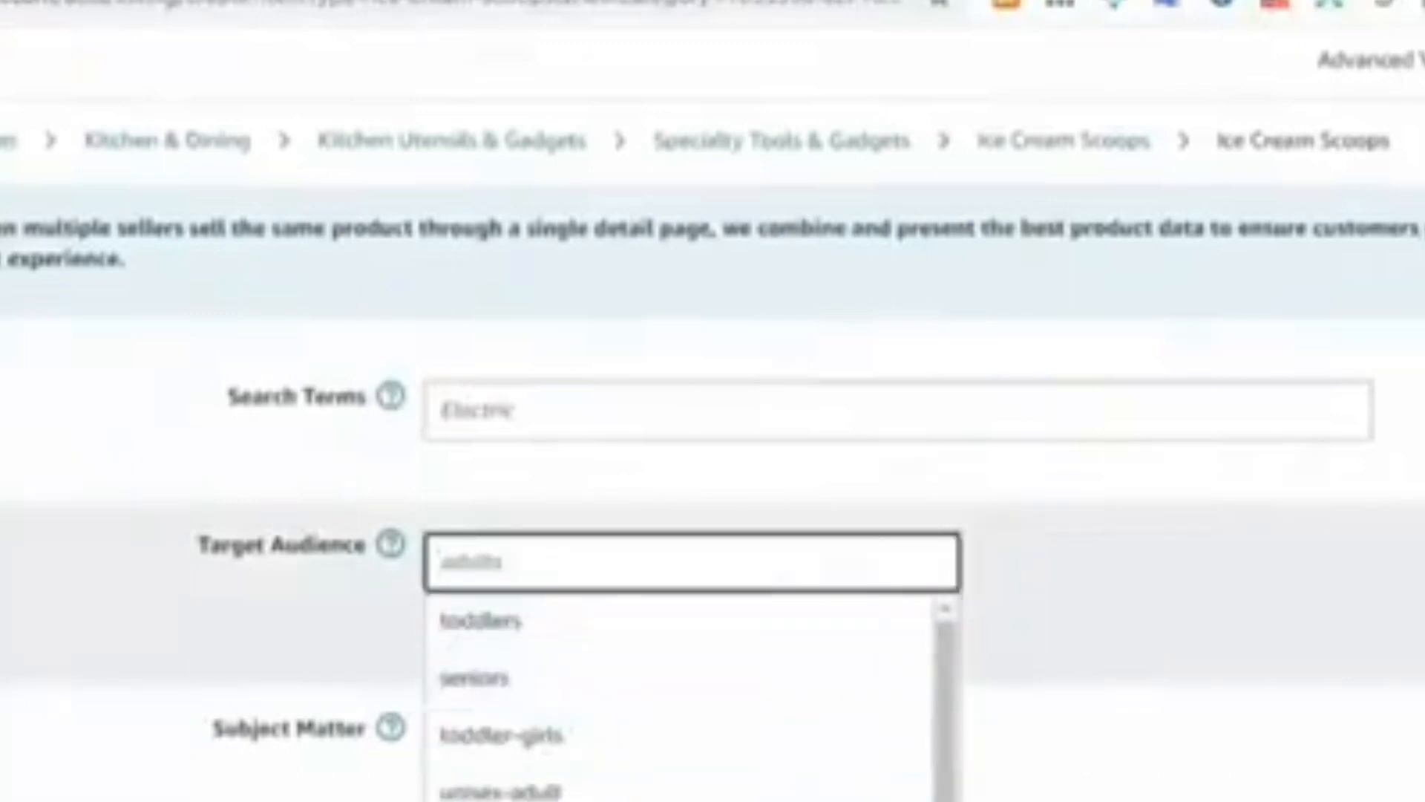
click(1247, 764)
click(502, 748)
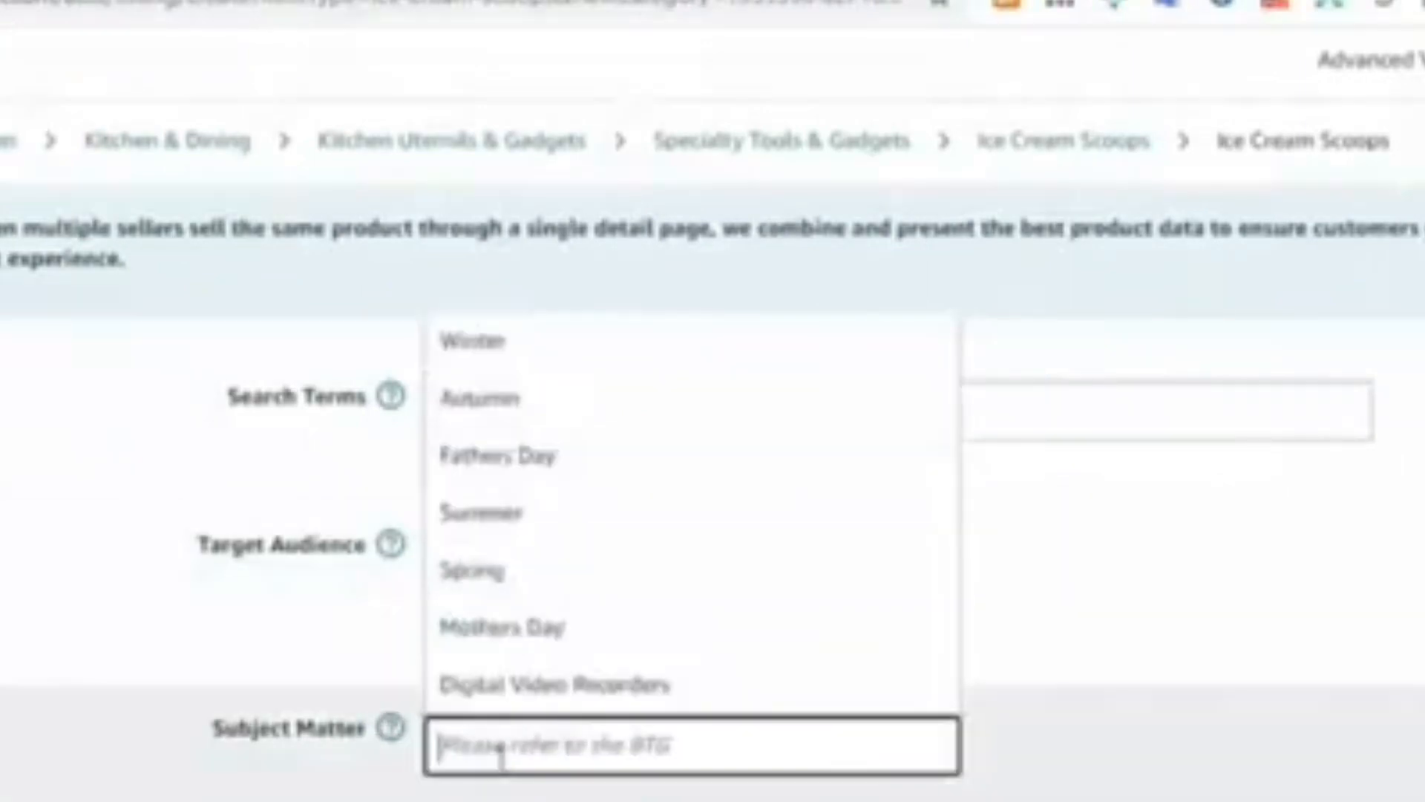
click(1382, 630)
click(668, 799)
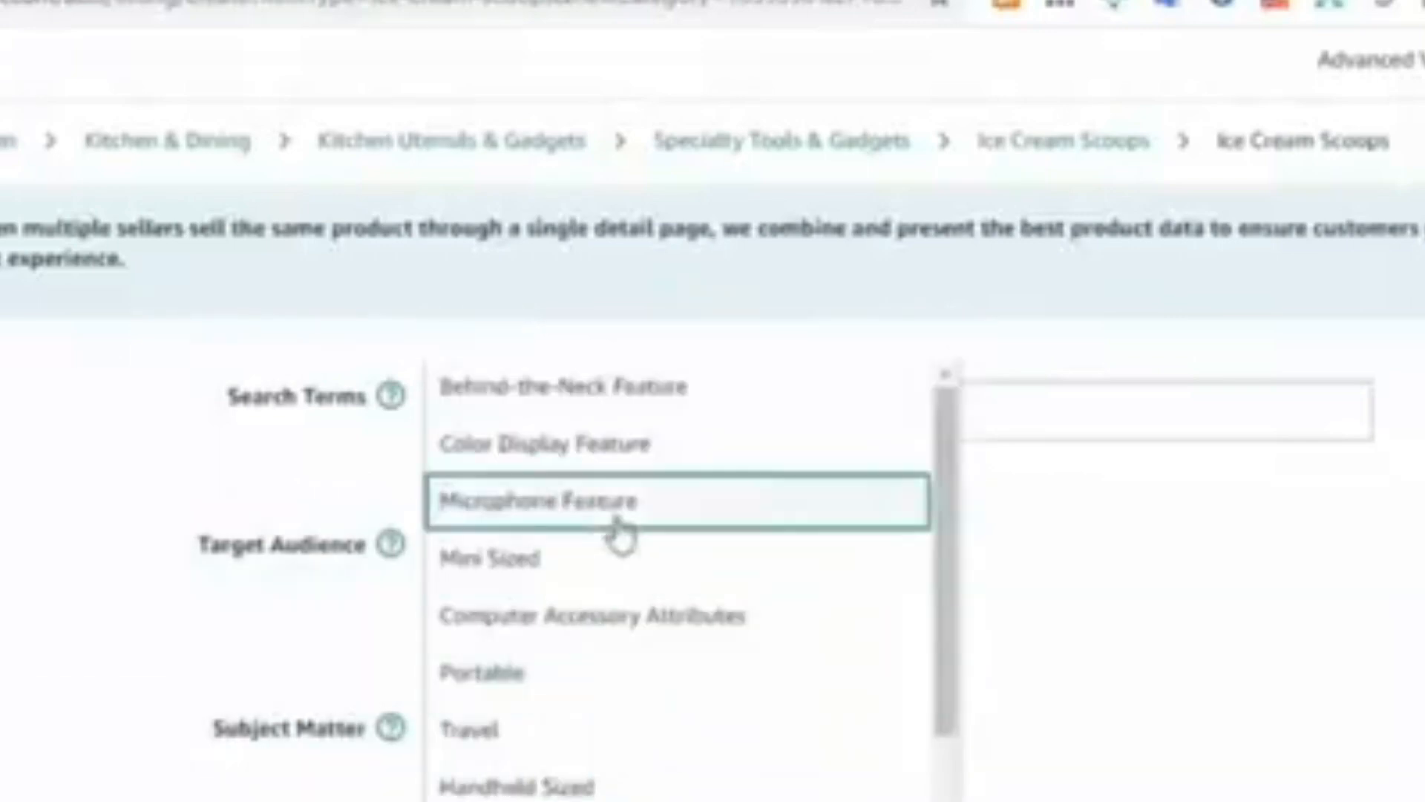
scroll(547, 590, down, 3)
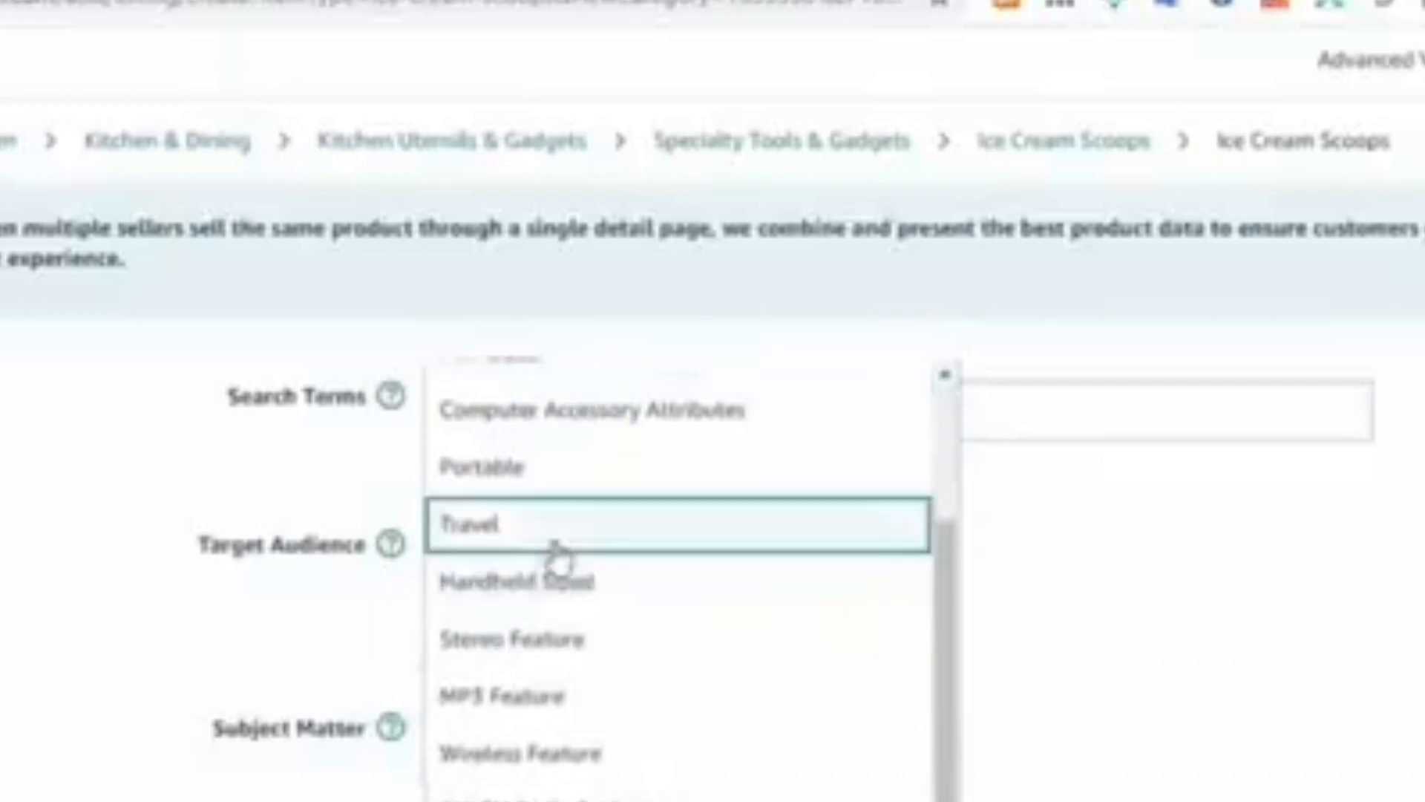
click(1382, 638)
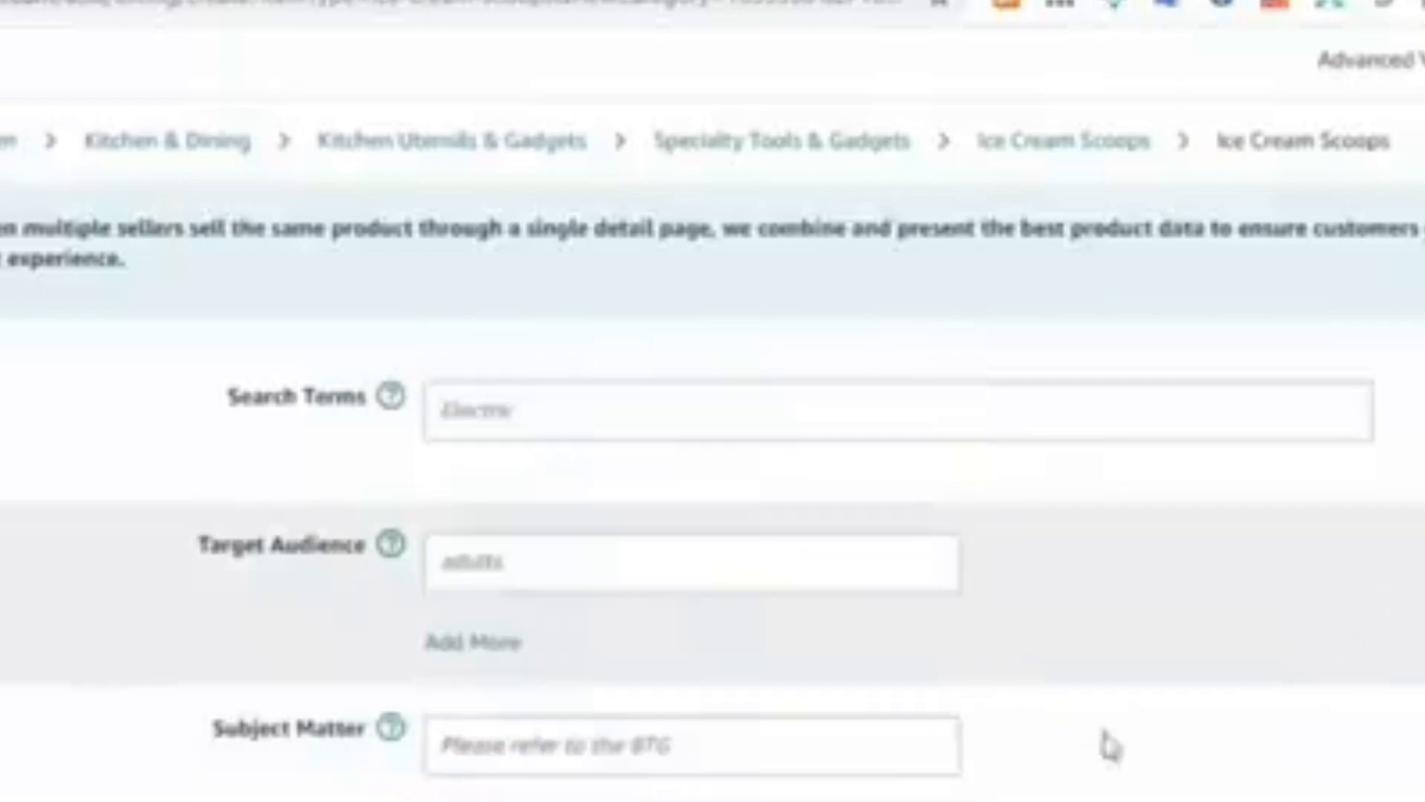
scroll(1109, 746, down, 4)
click(566, 779)
scroll(713, 766, up, 4)
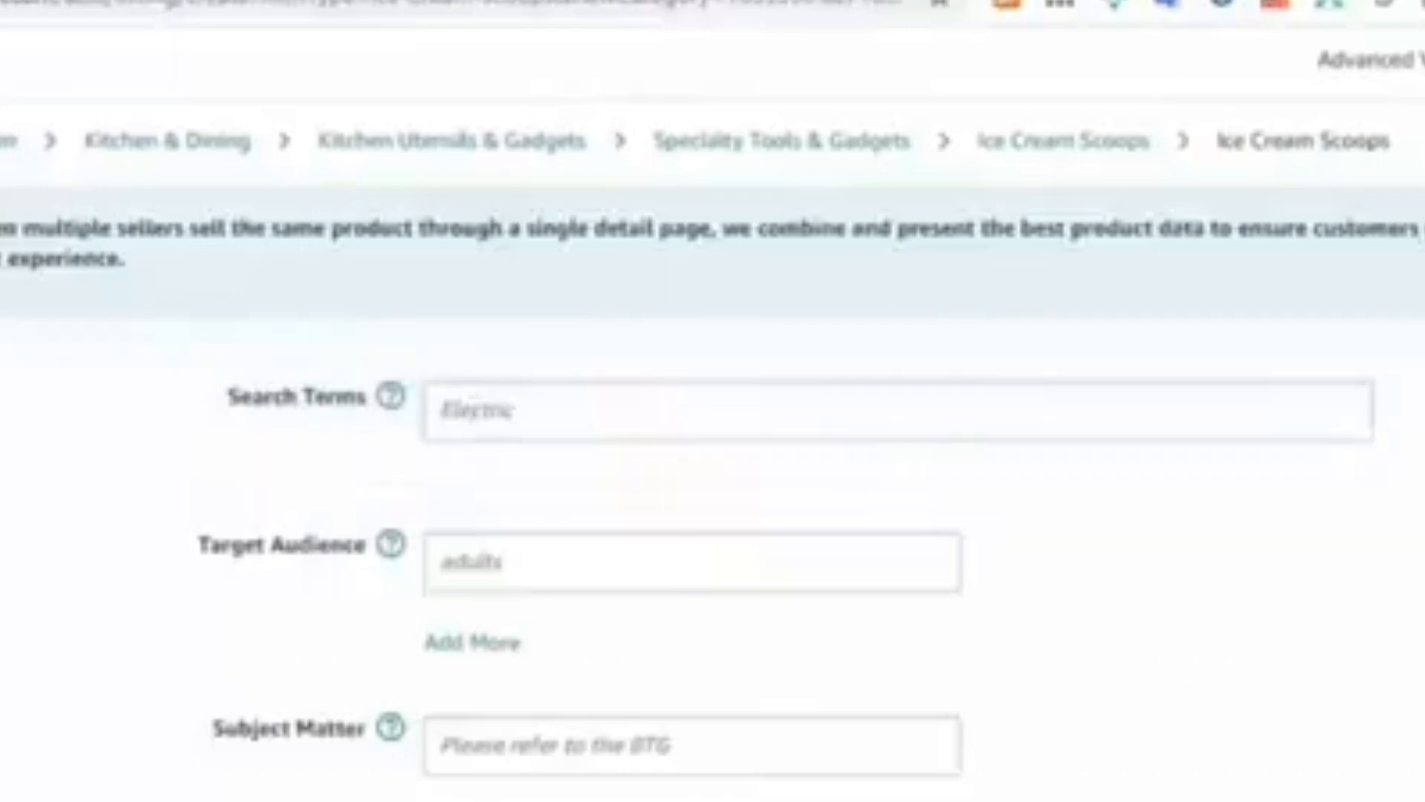
click(822, 547)
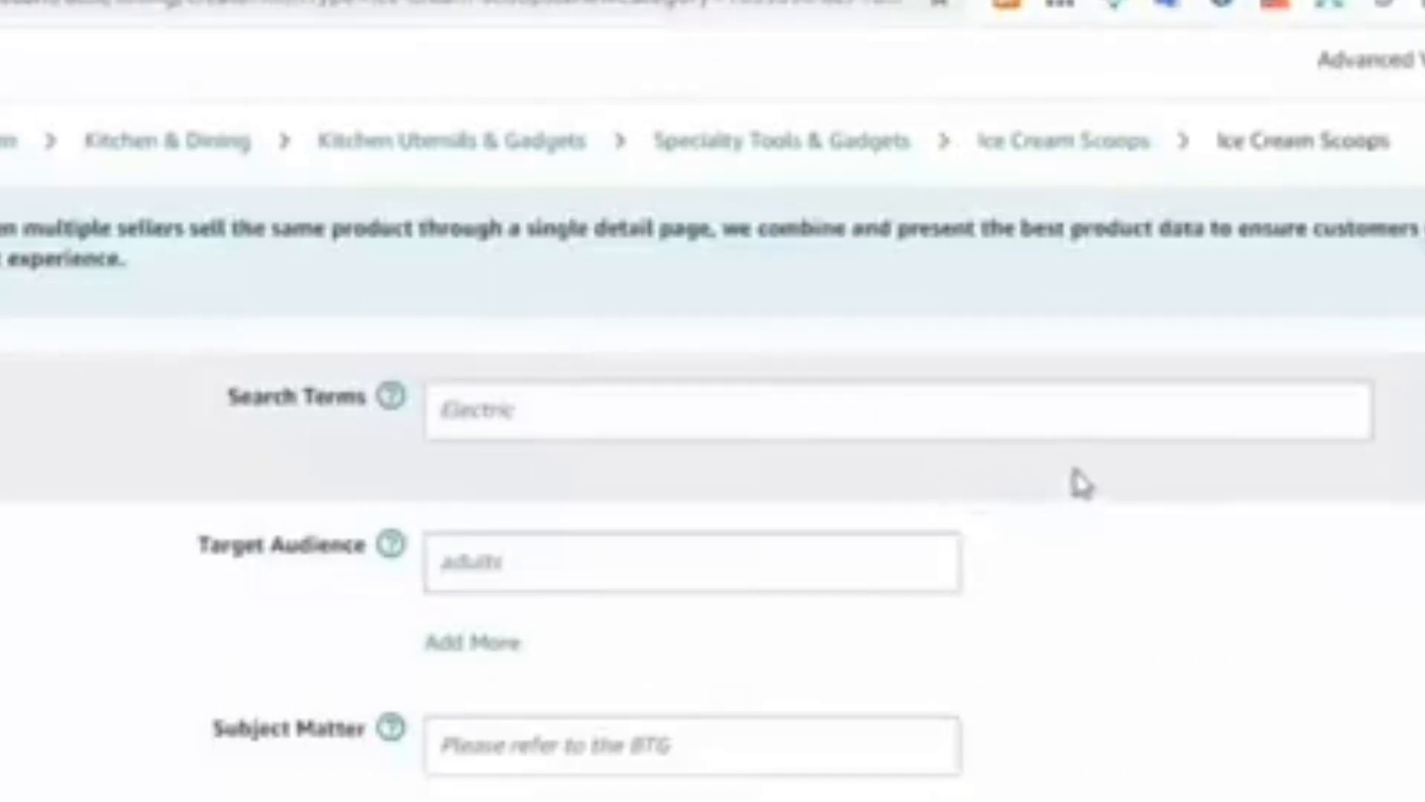
Step: Enter "250 CHARACTERS" as the listing's Search Terms
click(499, 424)
text(2)
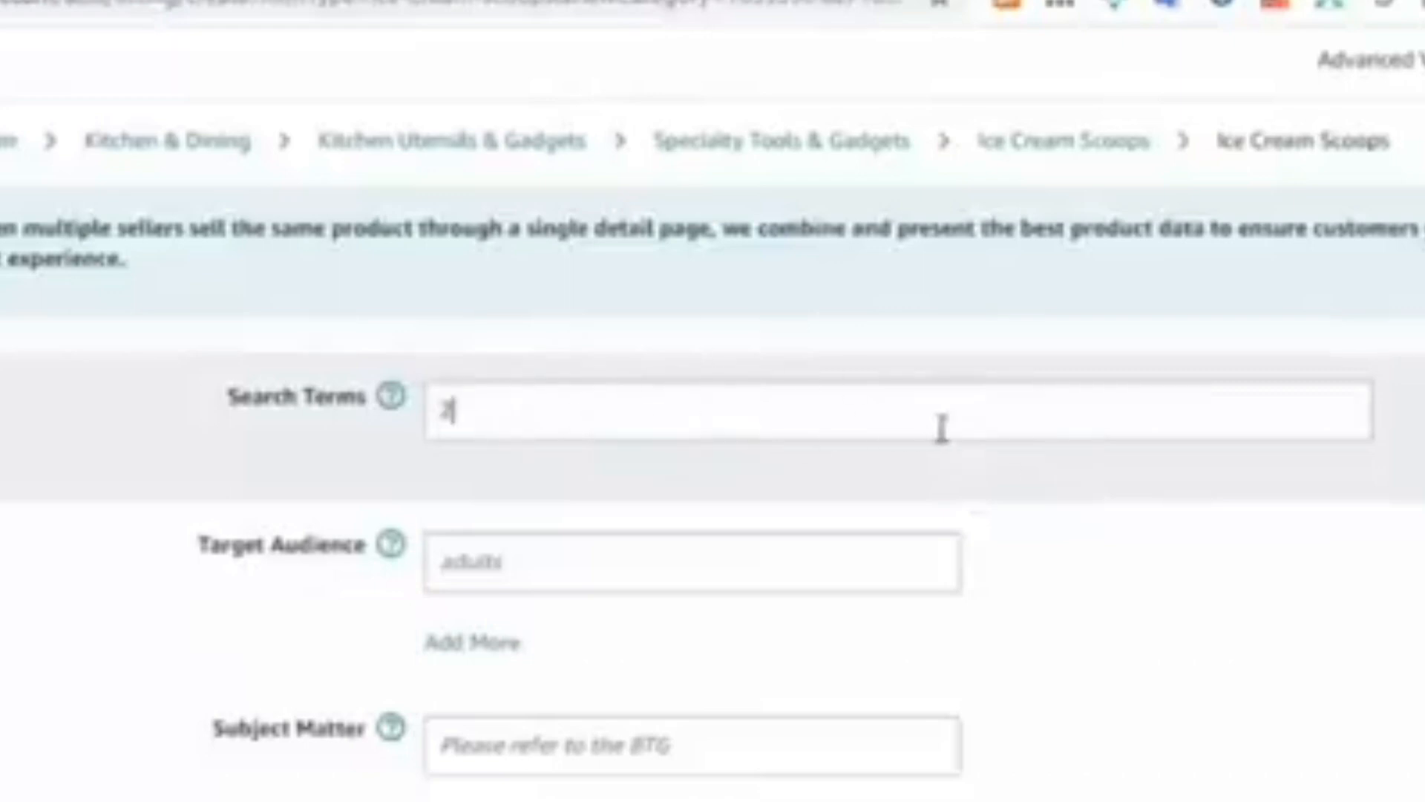
text(50 CHARACTERS)
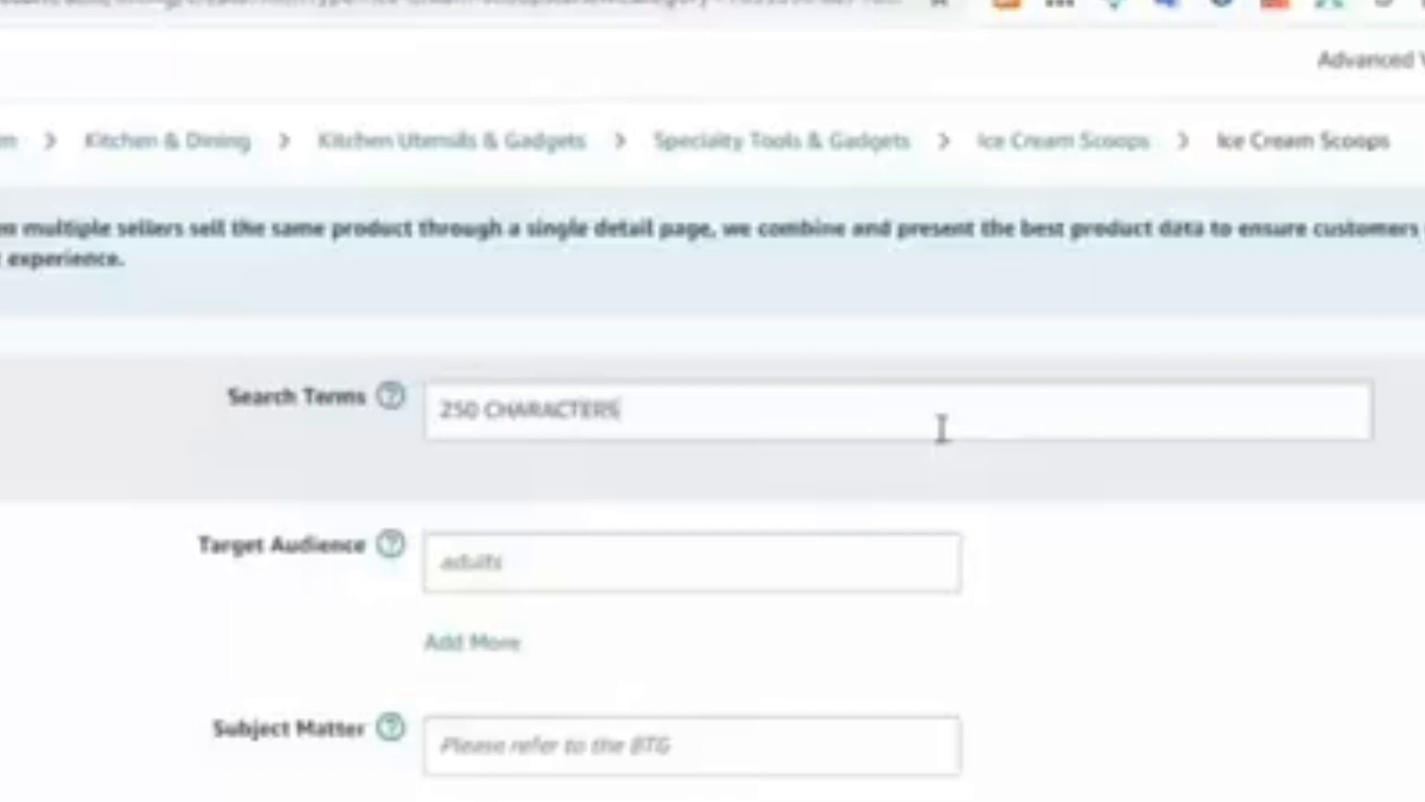
Step: Delete the character-limit note from the Search Terms
key(BackSpace)
key(BackSpace)
key(BackSpace)
key(BackSpace)
key(BackSpace)
key(BackSpace)
key(BackSpace)
key(BackSpace)
key(BackSpace)
key(BackSpace)
key(BackSpace)
key(BackSpace)
key(BackSpace)
key(BackSpace)
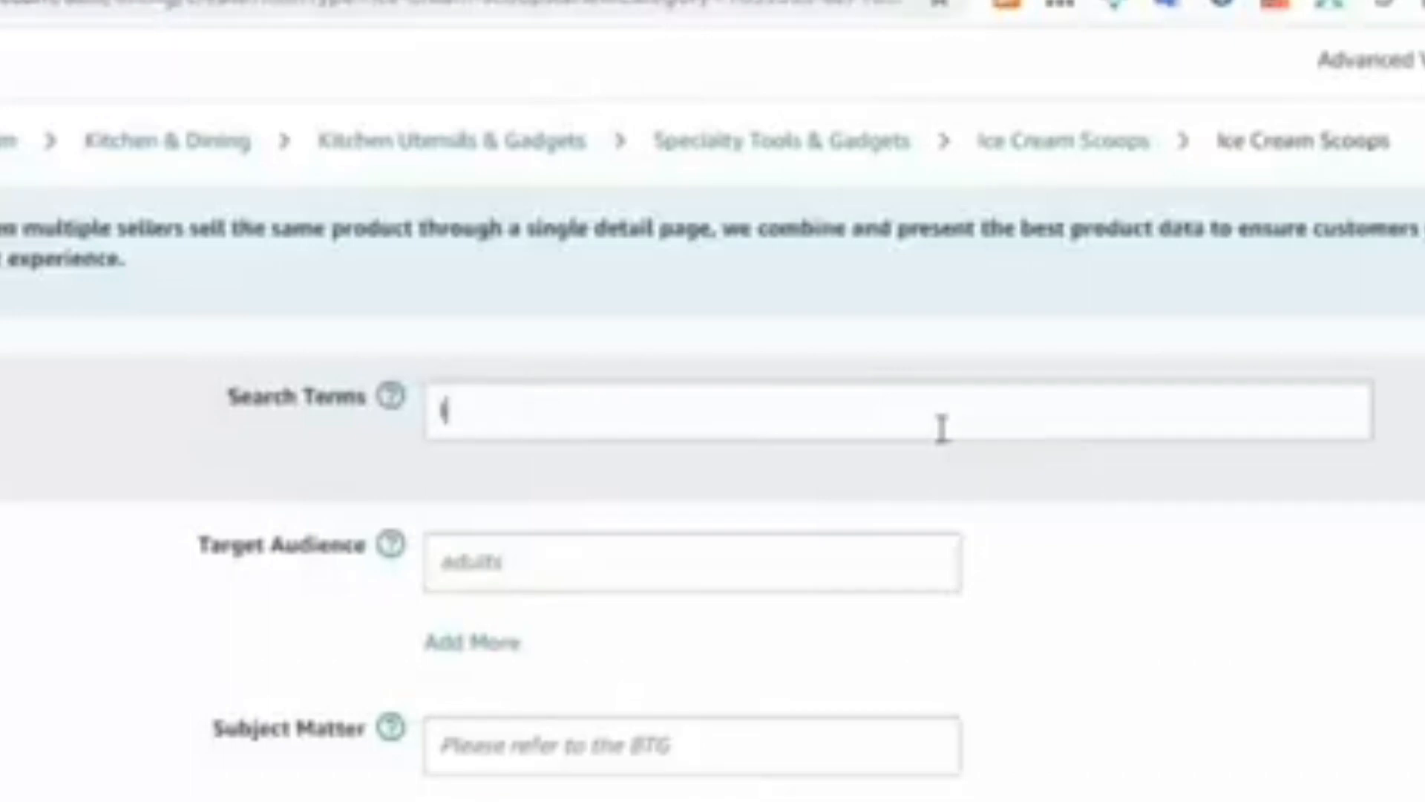
Step: Enter "ICE CREAM SCOOPS" as the listing's Search Terms
text(ICE CREA)
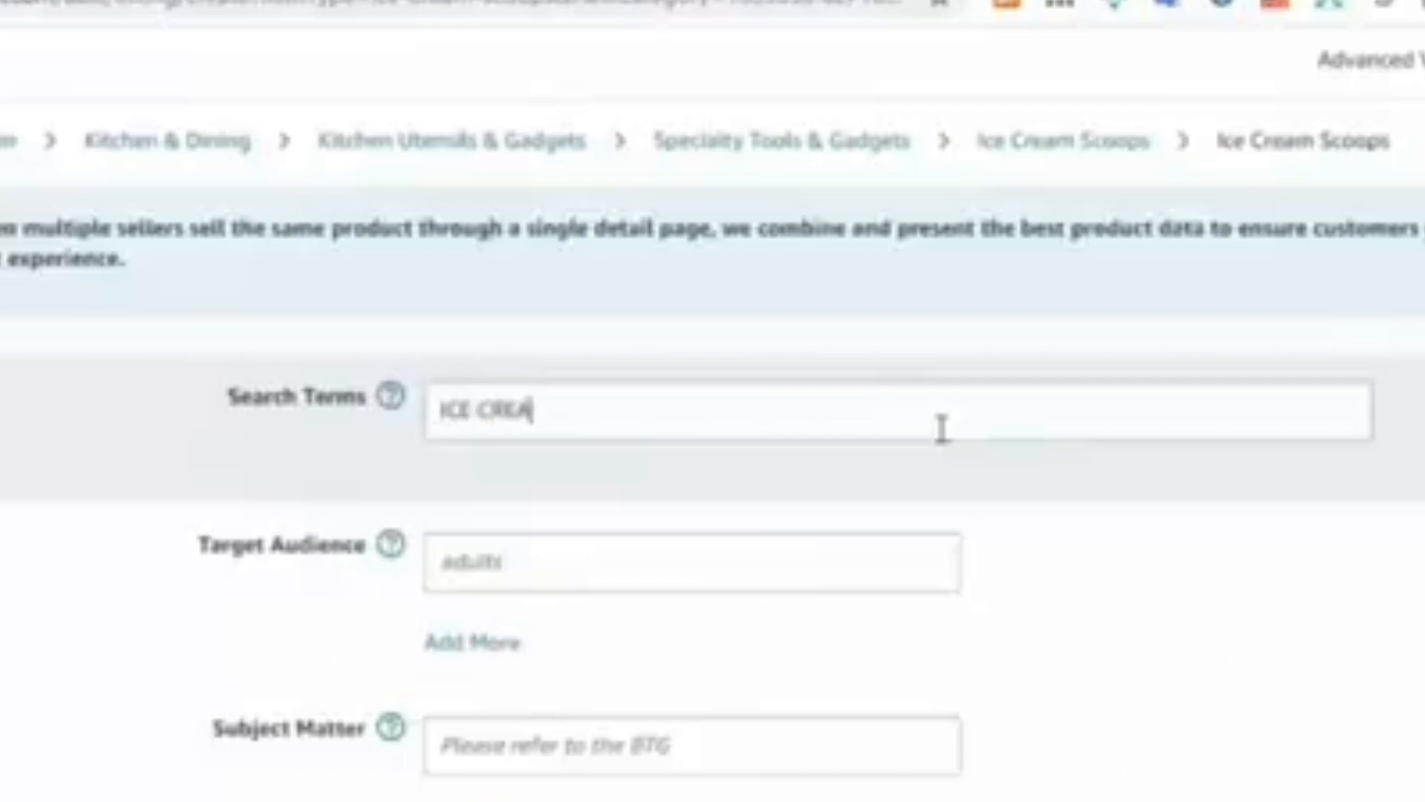
text(M SCOOP)
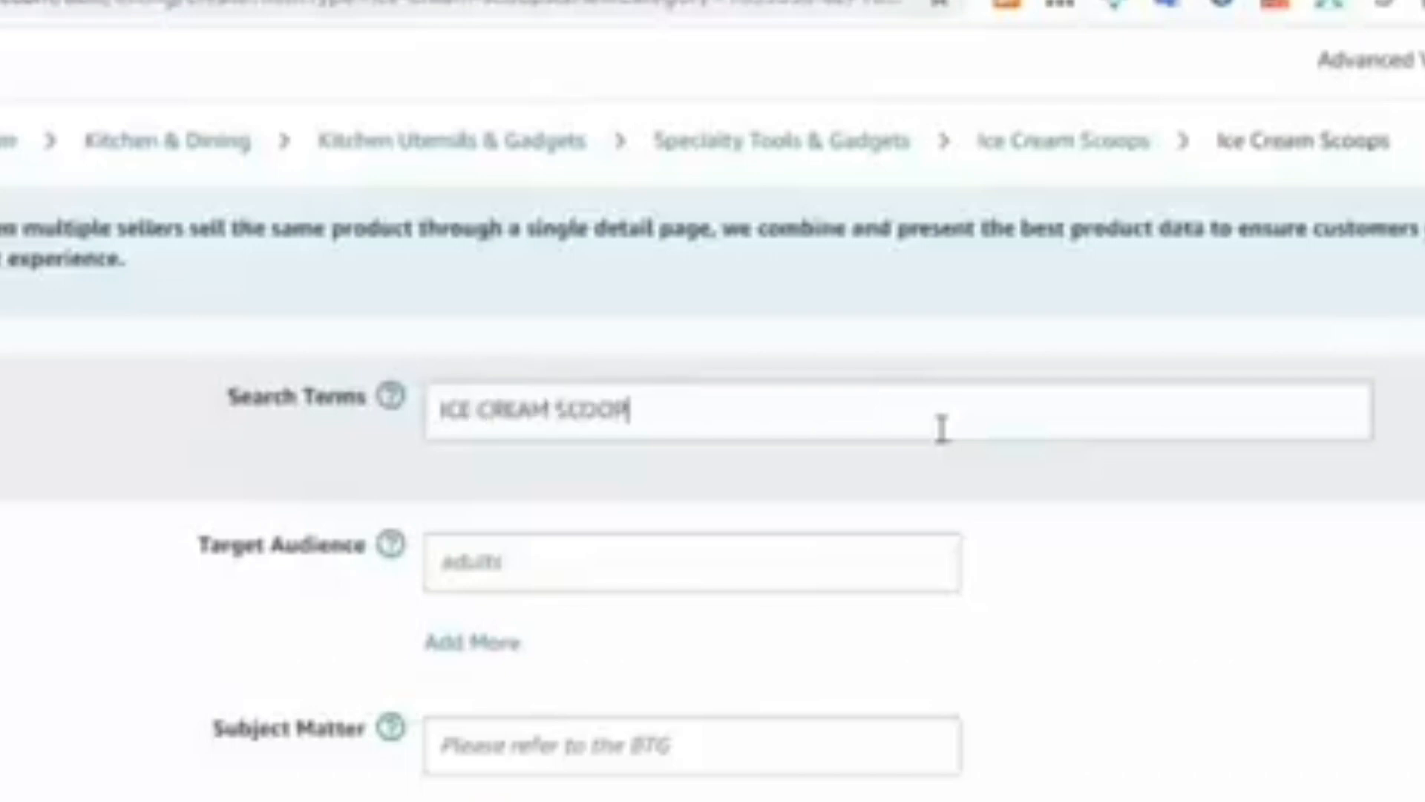
text(S)
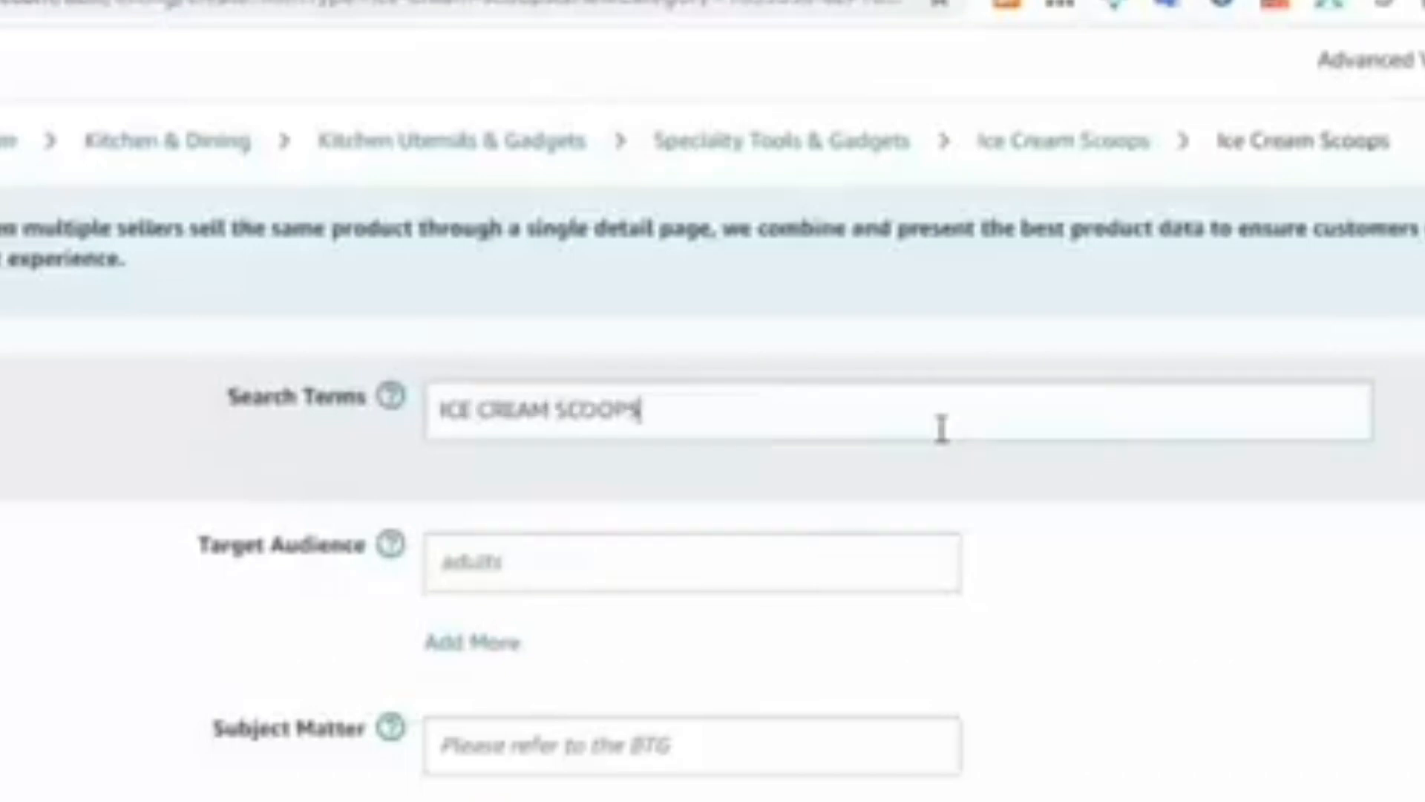